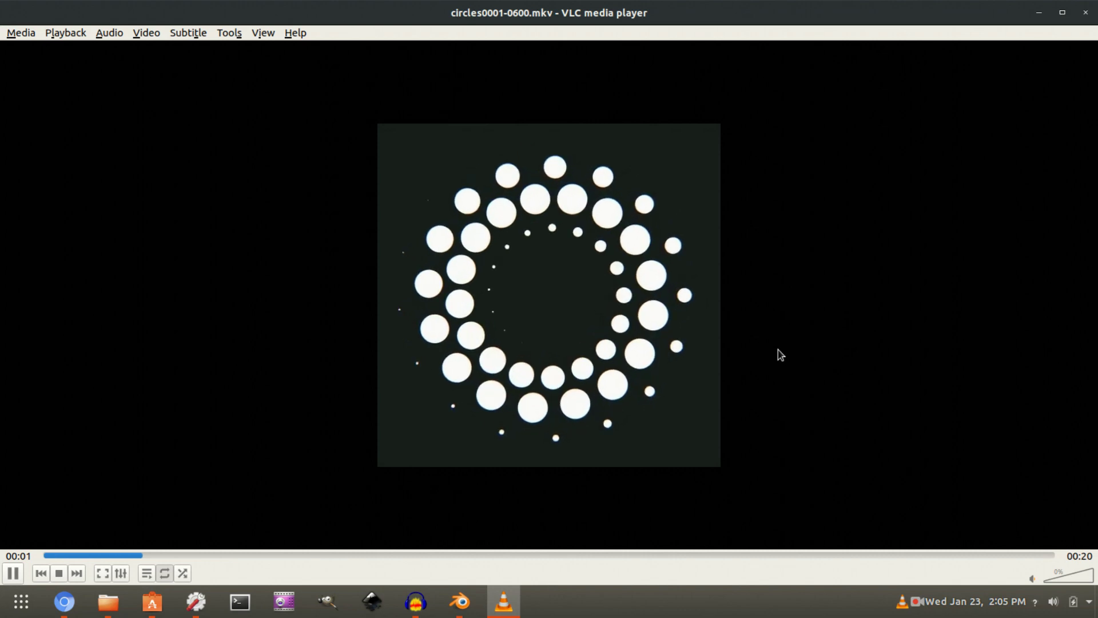
Switch to Blender and delete the selected cube from the scene.
{"action": "left_click", "coordinate": [460, 601]}
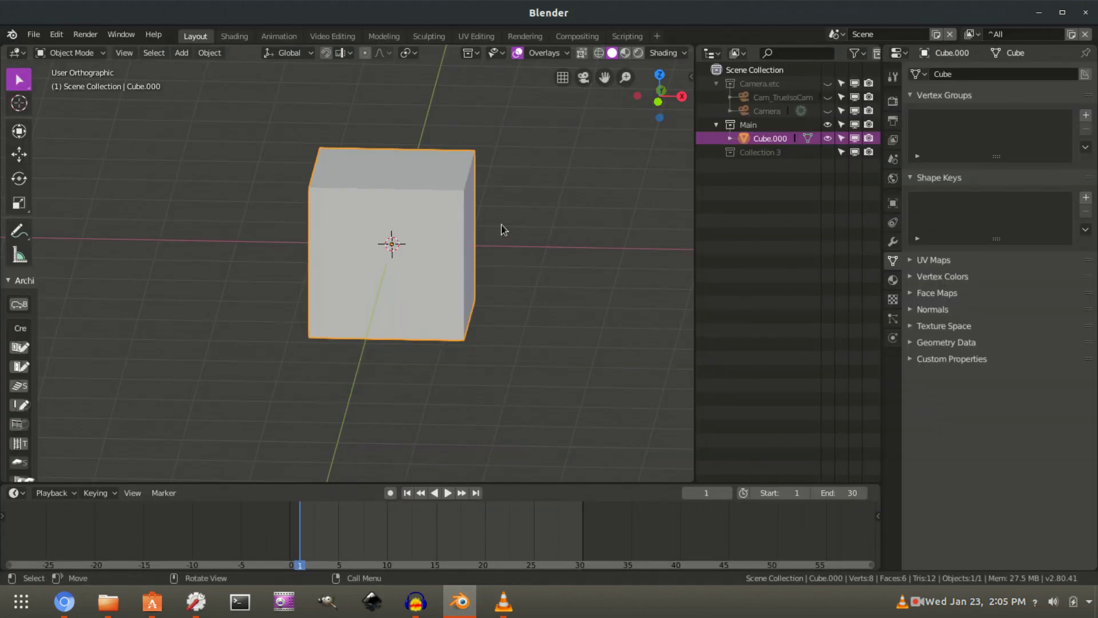
{"action": "key", "text": "x"}
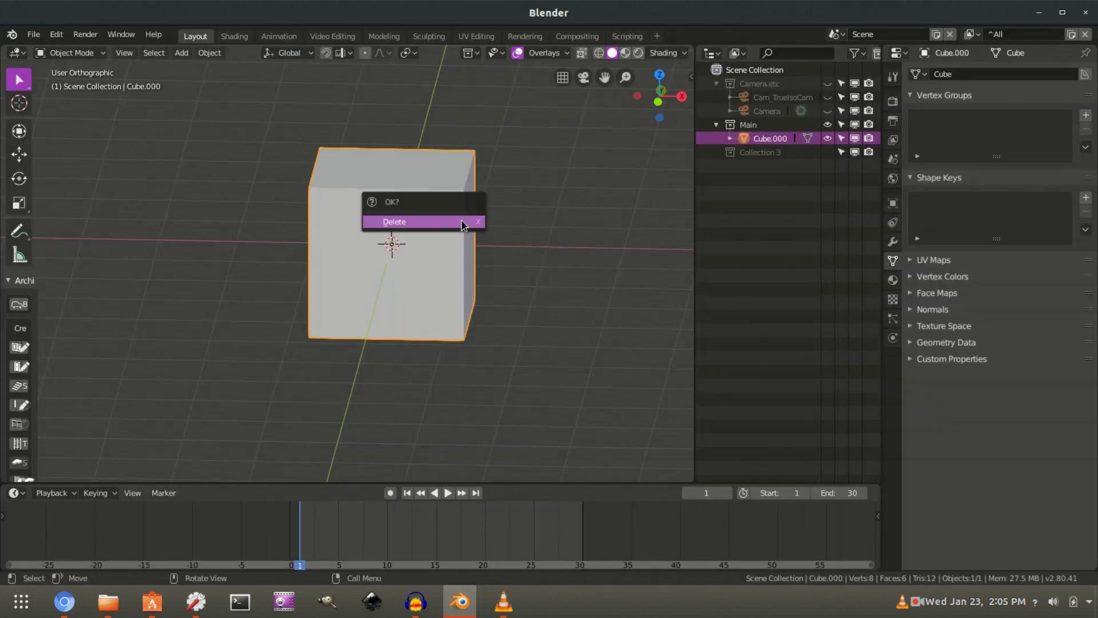
{"action": "left_click", "coordinate": [462, 221]}
Add a mesh circle to the Main collection, keeping its default creation settings.
{"action": "left_click", "coordinate": [764, 125]}
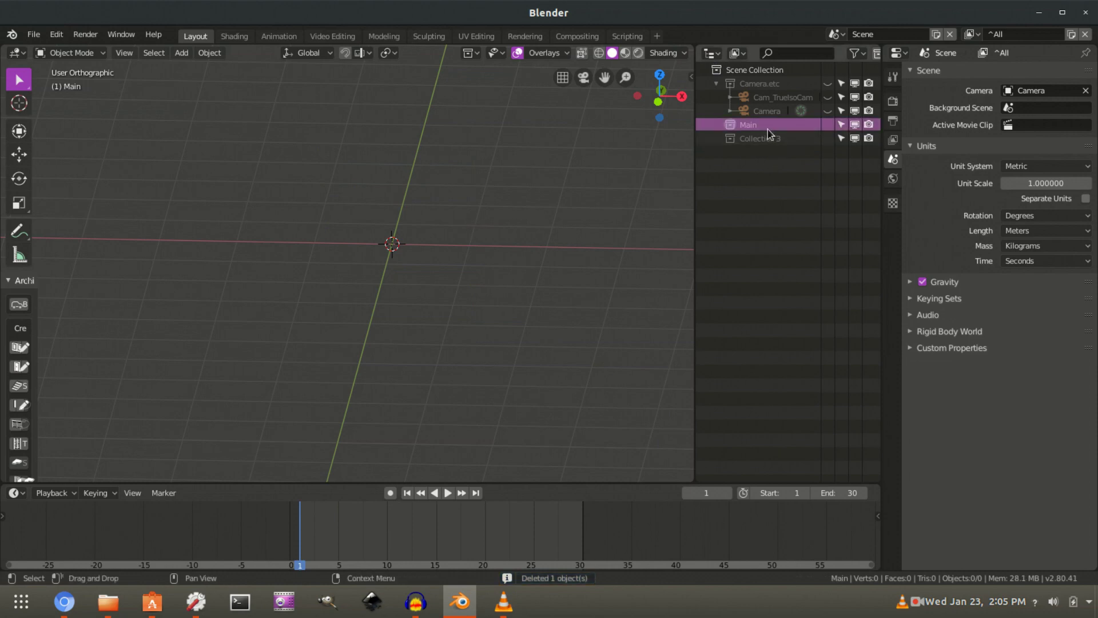
{"action": "key", "text": "shift+a"}
{"action": "mouse_move", "coordinate": [475, 143]}
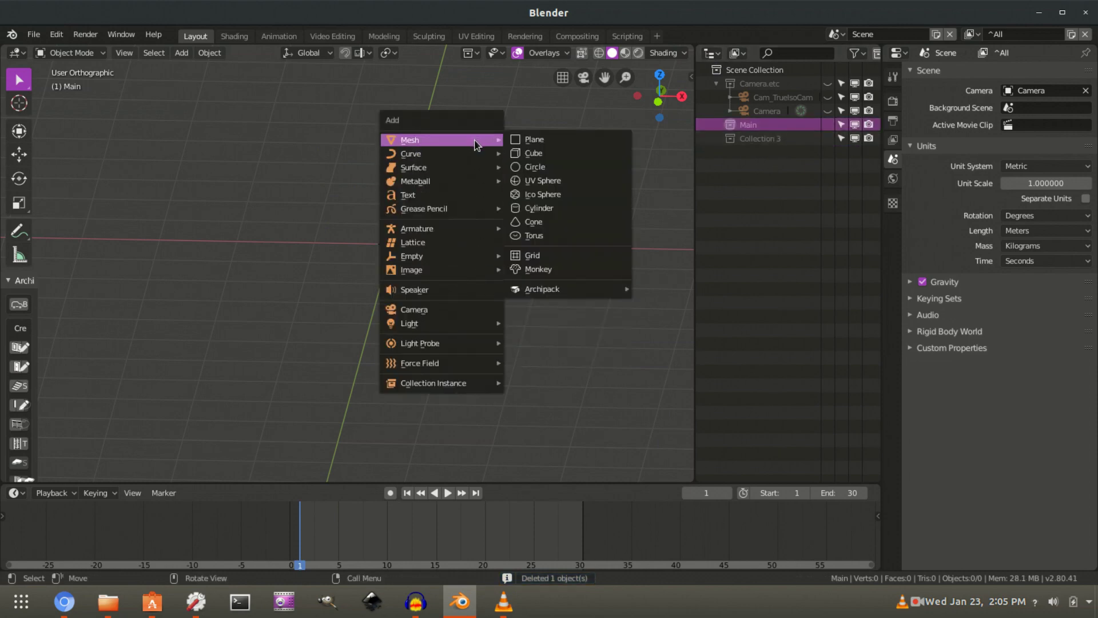
{"action": "left_click", "coordinate": [572, 167]}
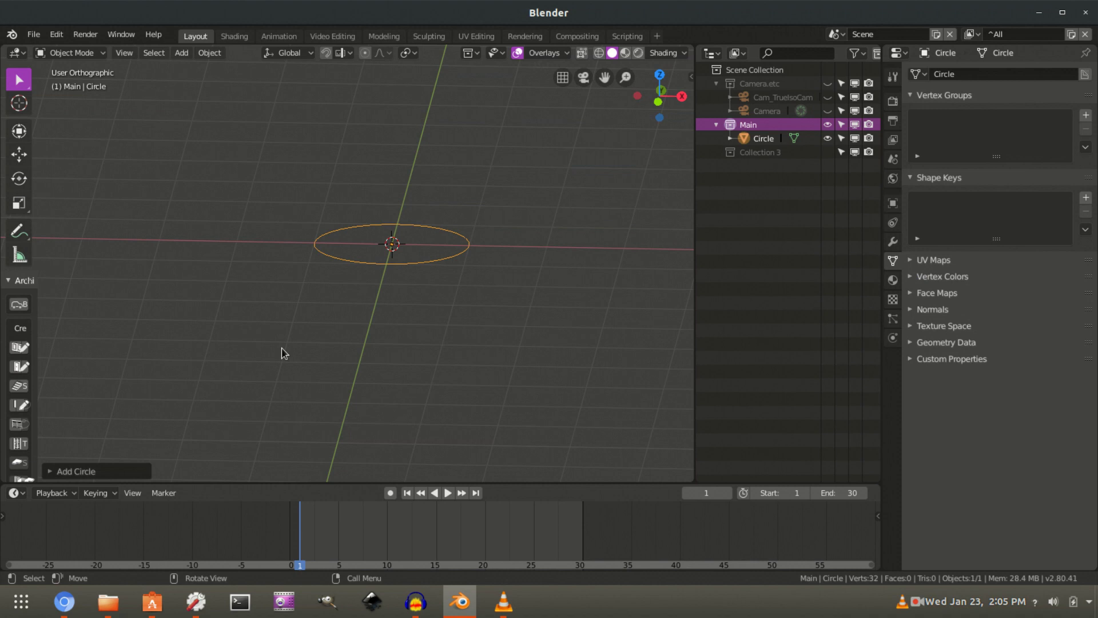
{"action": "left_click", "coordinate": [71, 470]}
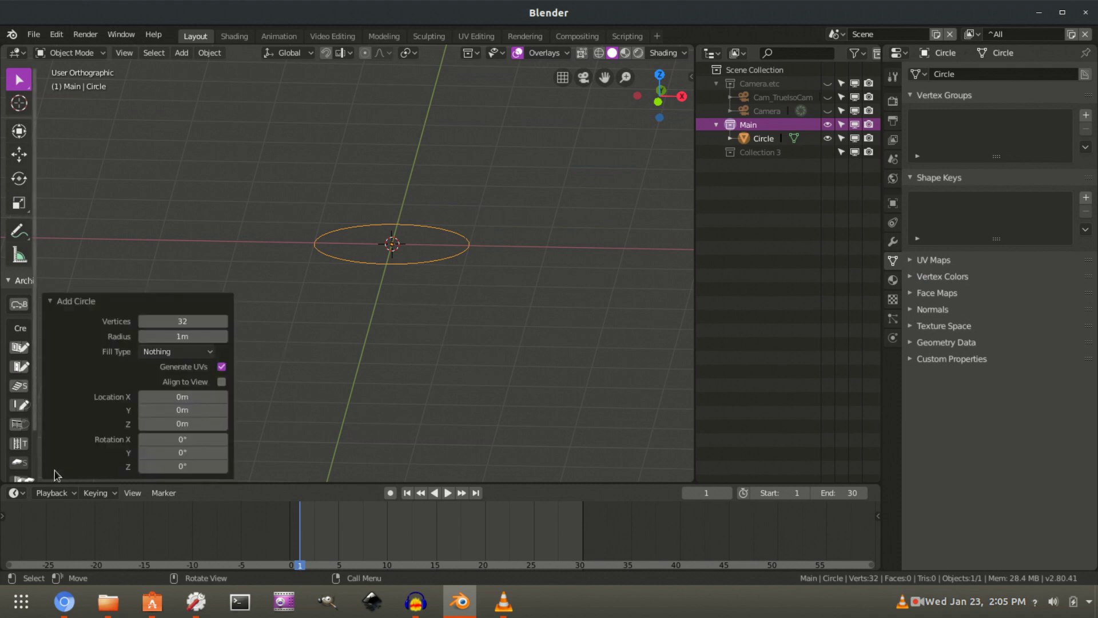
{"action": "left_click", "coordinate": [65, 302]}
Fill the circle with a face in Edit Mode, rotate it 90° about X, and show it in front view.
{"action": "key", "text": "Tab"}
{"action": "key", "text": "f"}
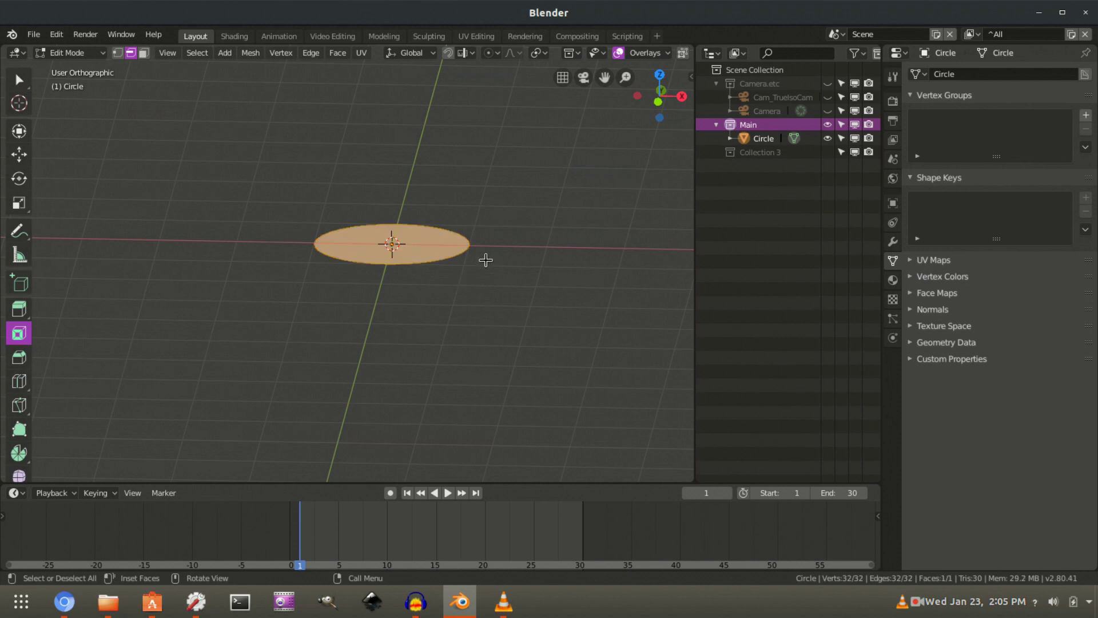
{"action": "type", "text": "rx90"}
{"action": "key", "text": "Return"}
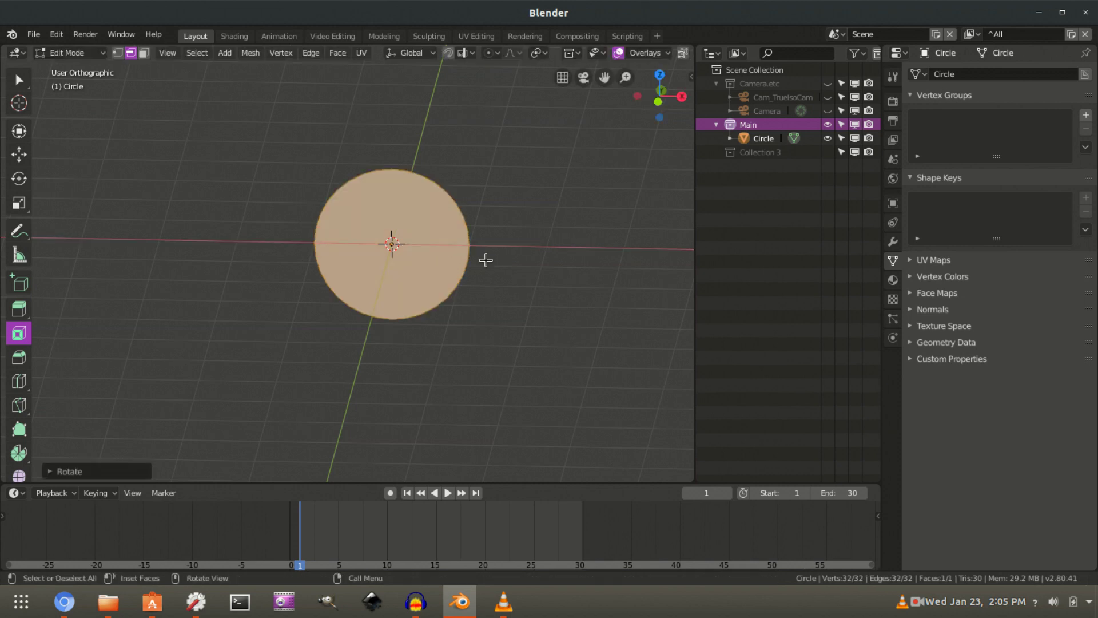
{"action": "key", "text": "grave"}
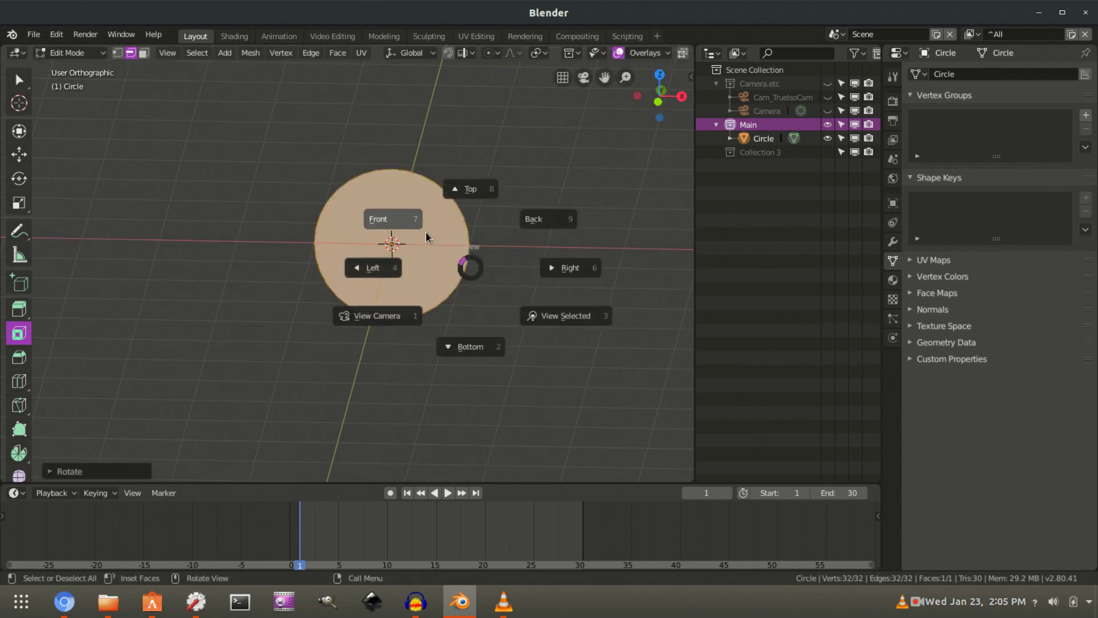
{"action": "left_click", "coordinate": [399, 215]}
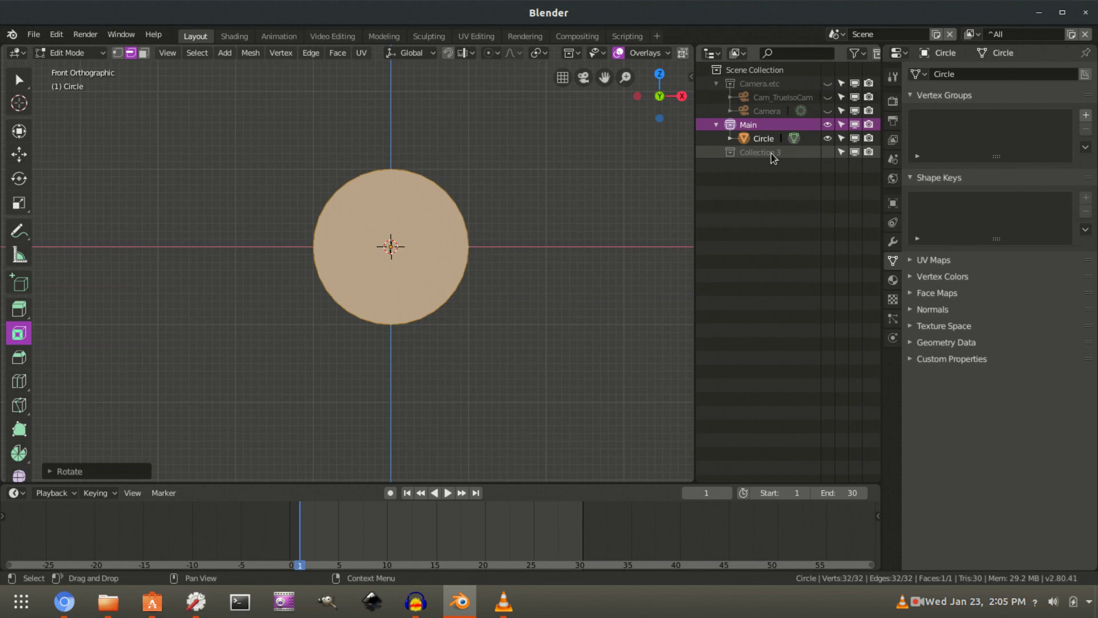
Rename the circle object to Circle.000 and return to Object Mode.
{"action": "double_click", "coordinate": [765, 139]}
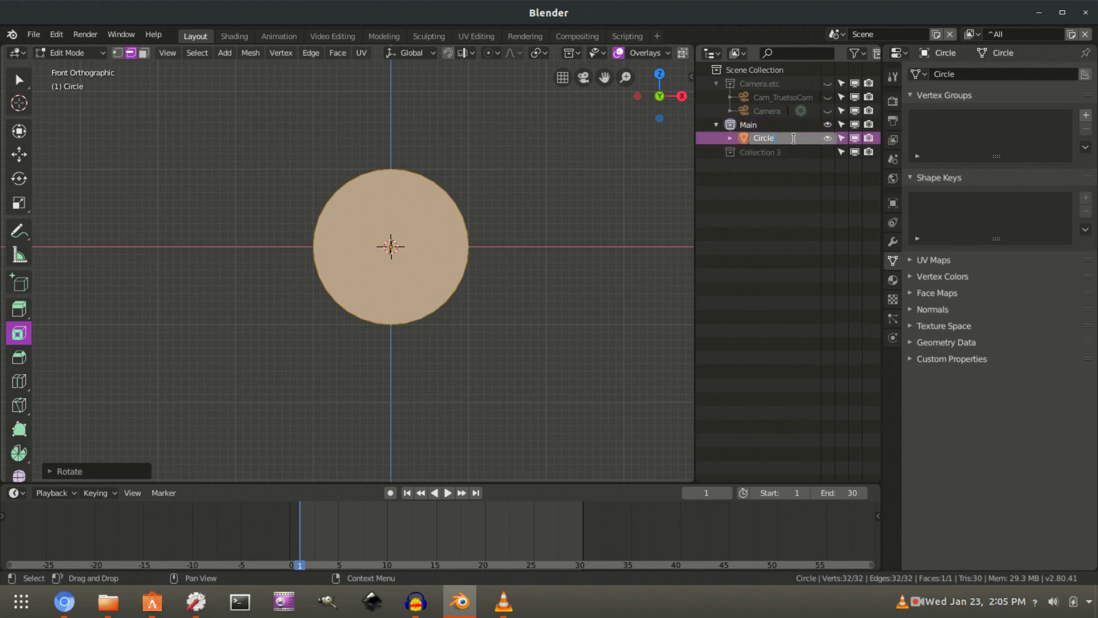
{"action": "key", "text": "Return"}
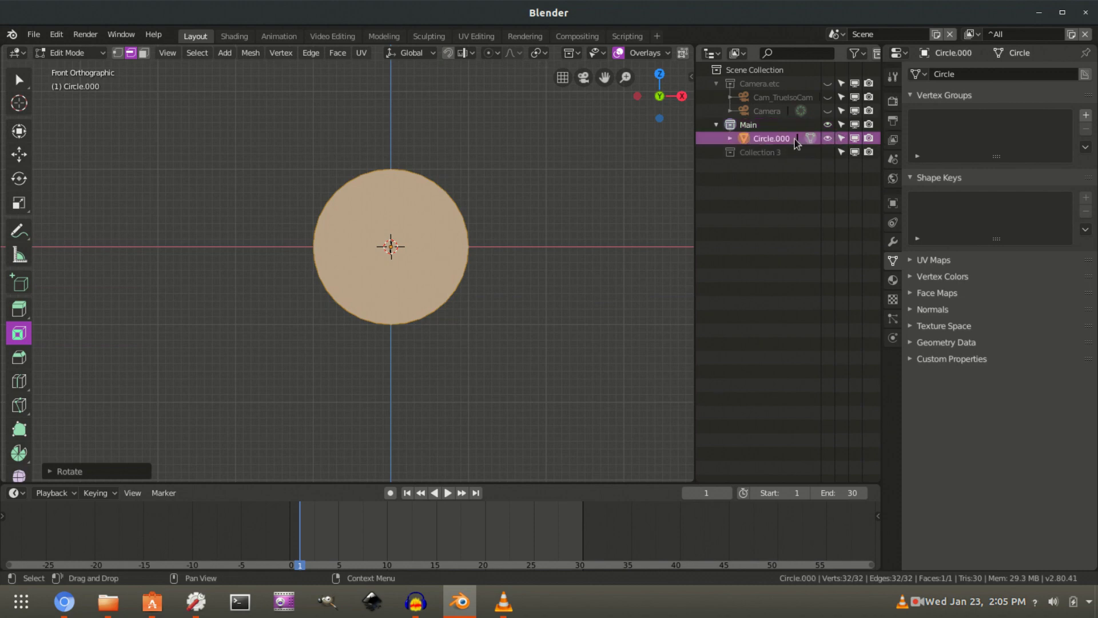
{"action": "key", "text": "Tab"}
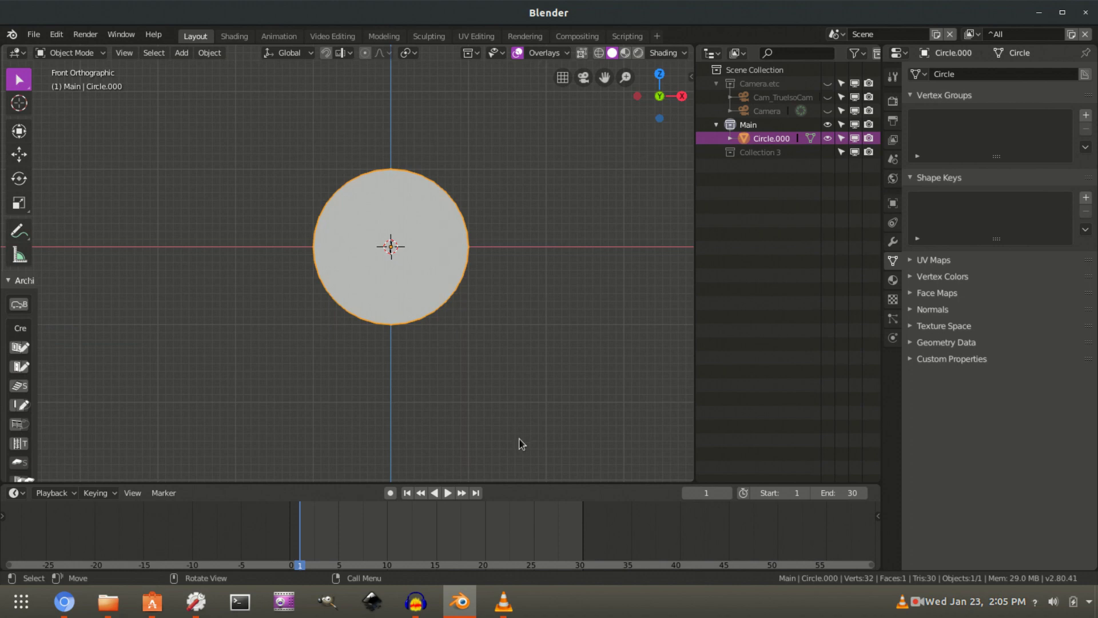
Switch to VLC to review the reference circles animation and return to Blender.
{"action": "mouse_move", "coordinate": [503, 601]}
{"action": "left_click", "coordinate": [504, 463]}
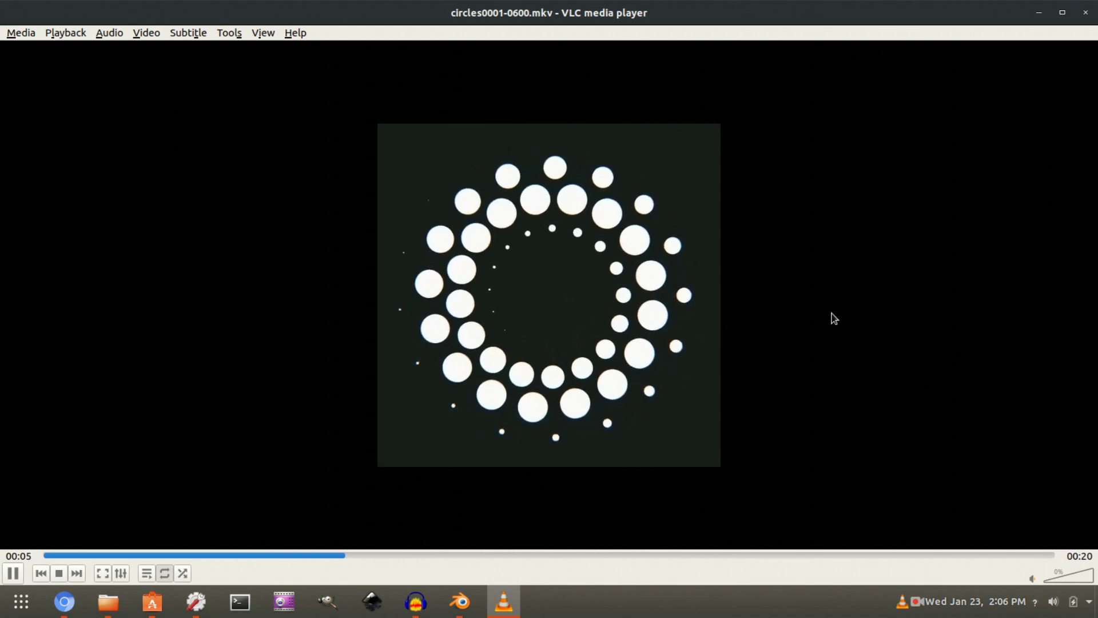
{"action": "left_click", "coordinate": [468, 593]}
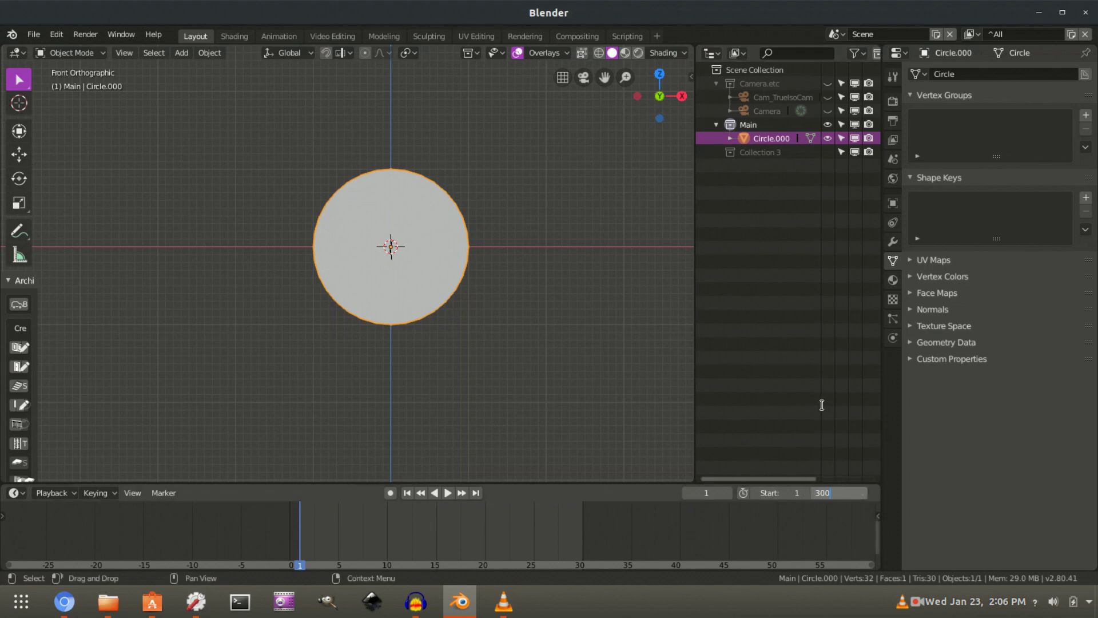
Set the animation's end frame to 300 and fit the whole frame range in the timeline.
{"action": "key", "text": "Return"}
{"action": "scroll", "coordinate": [634, 532], "scroll_direction": "down", "scroll_amount": 6}
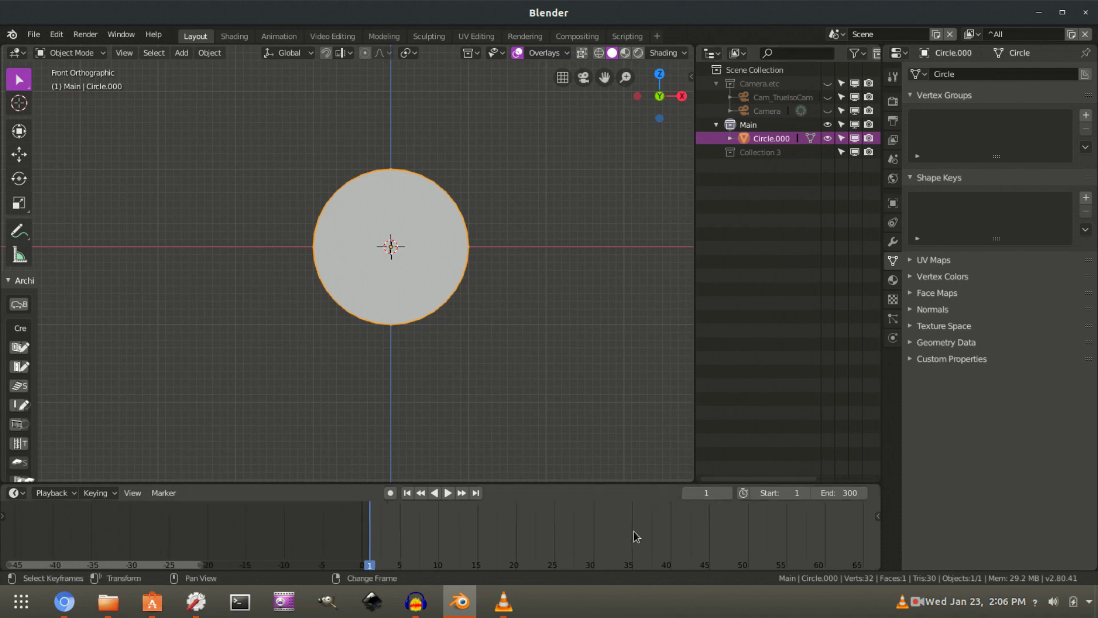
{"action": "scroll", "coordinate": [716, 532], "scroll_direction": "down", "scroll_amount": 3}
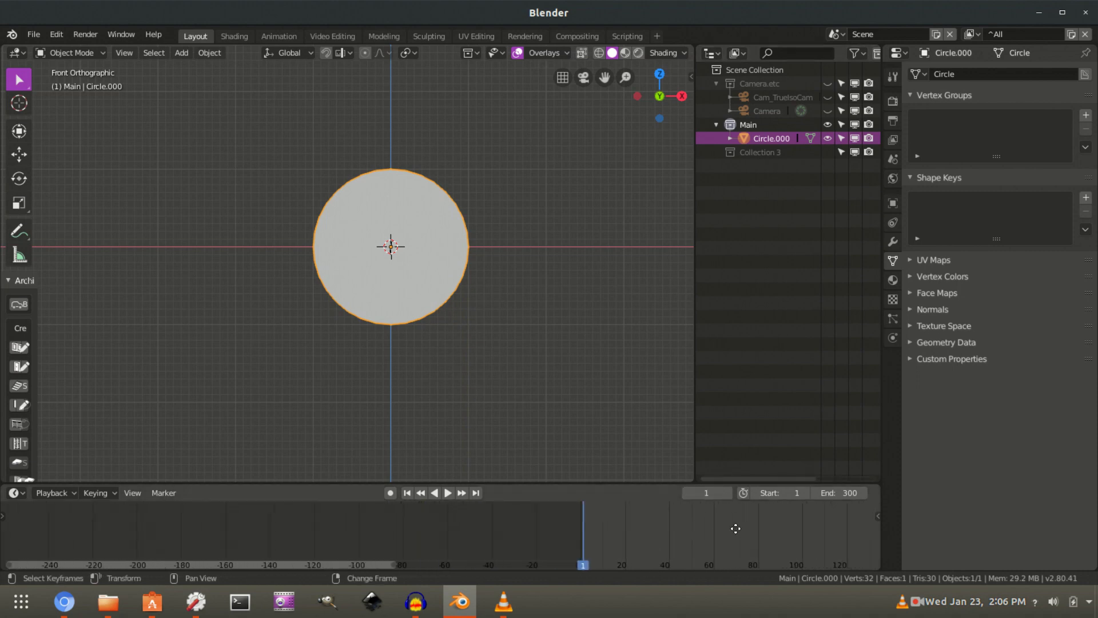
{"action": "middle_click_drag", "start_coordinate": [733, 527], "coordinate": [329, 530]}
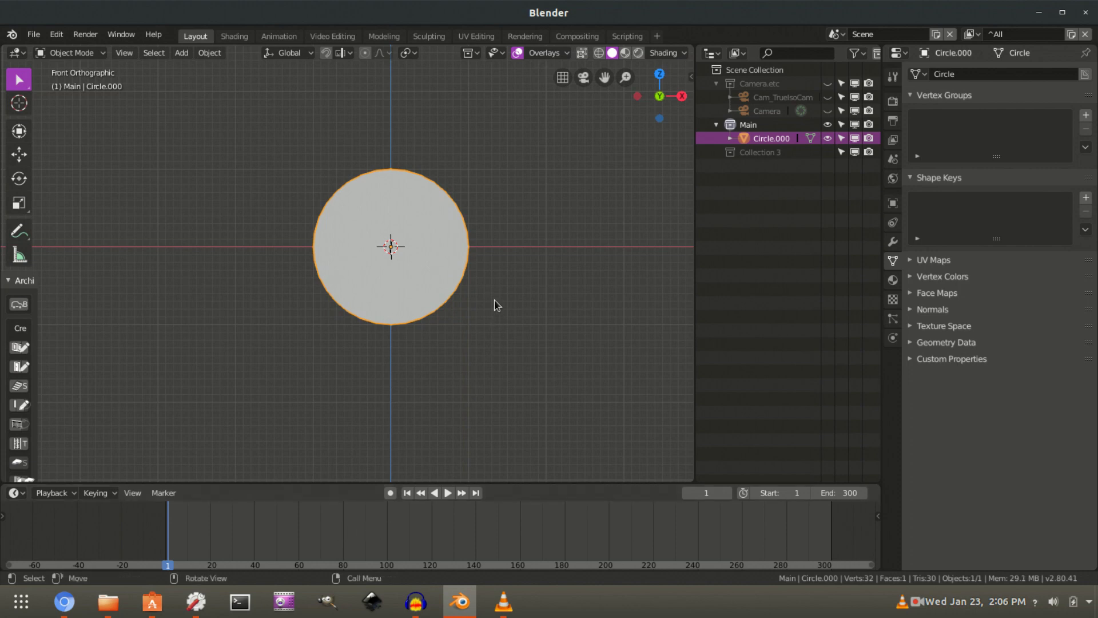
Insert a Location keyframe for the circle at frame 1.
{"action": "key", "text": "i"}
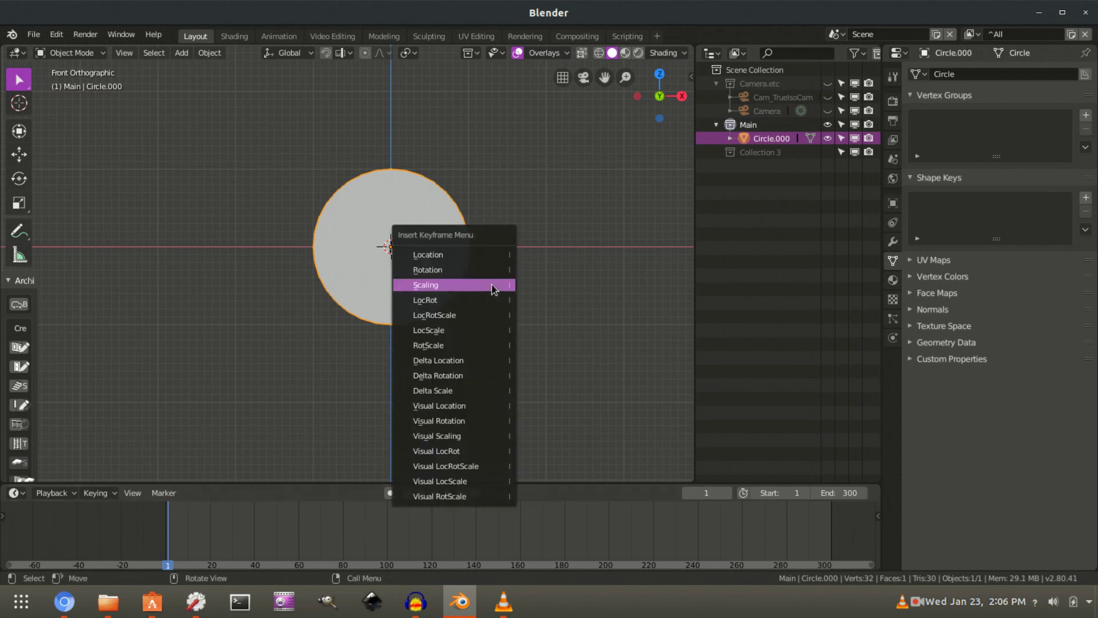
{"action": "left_click", "coordinate": [475, 255]}
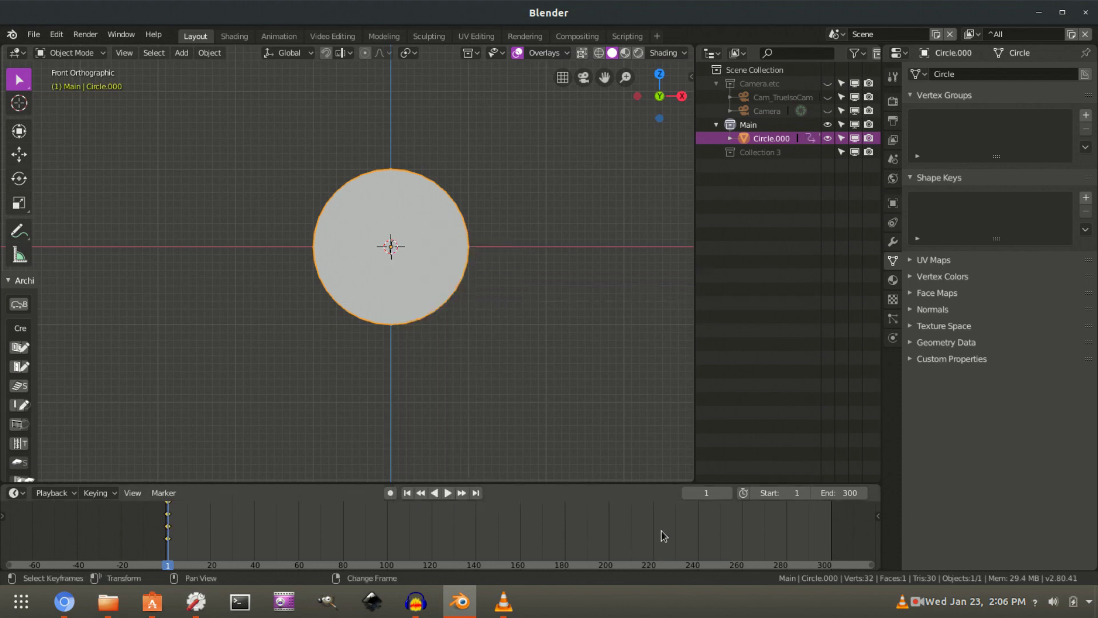
At frame 240, move the circle 8 m along the X axis and insert a Location keyframe.
{"action": "left_click_drag", "start_coordinate": [696, 540], "coordinate": [698, 541]}
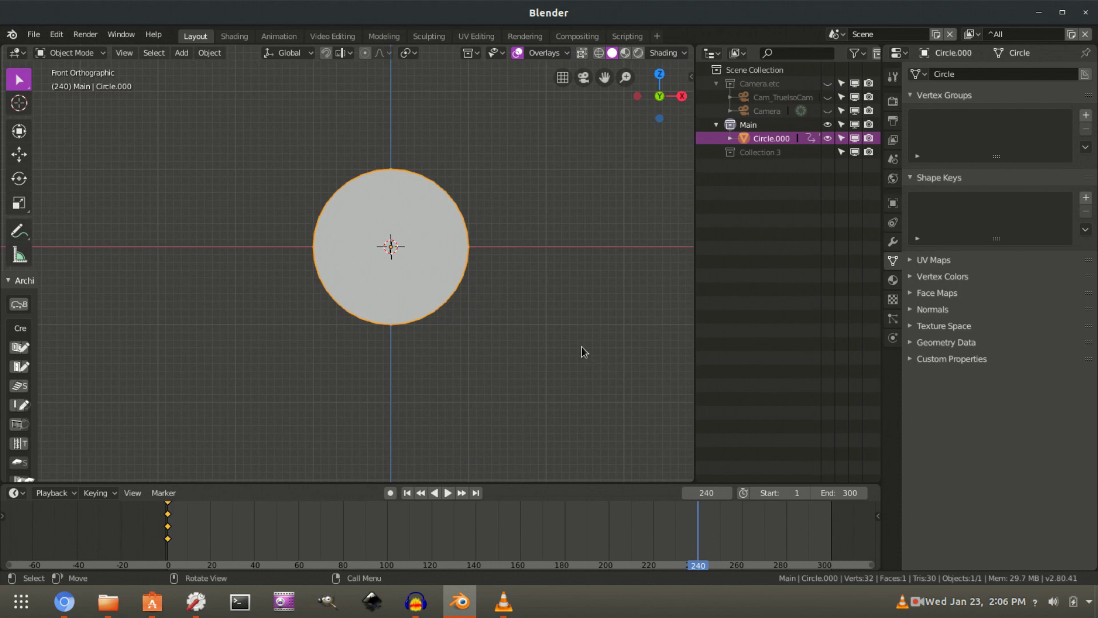
{"action": "key", "text": "g"}
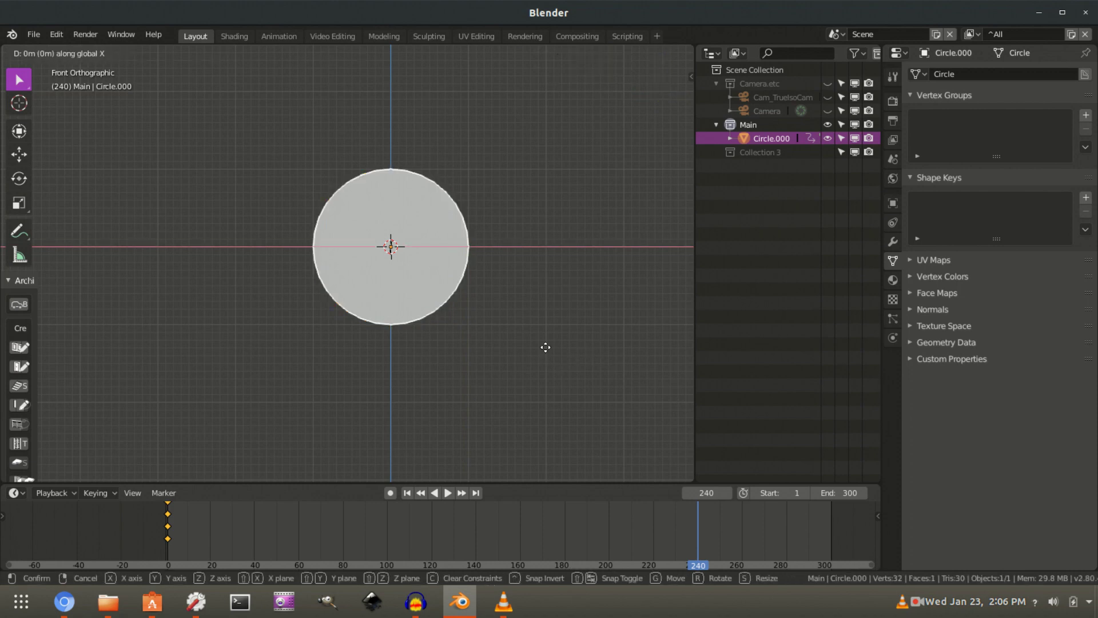
{"action": "key", "text": "x"}
{"action": "key", "text": "8"}
{"action": "key", "text": "Return"}
{"action": "scroll", "coordinate": [544, 348], "scroll_direction": "down", "scroll_amount": 6}
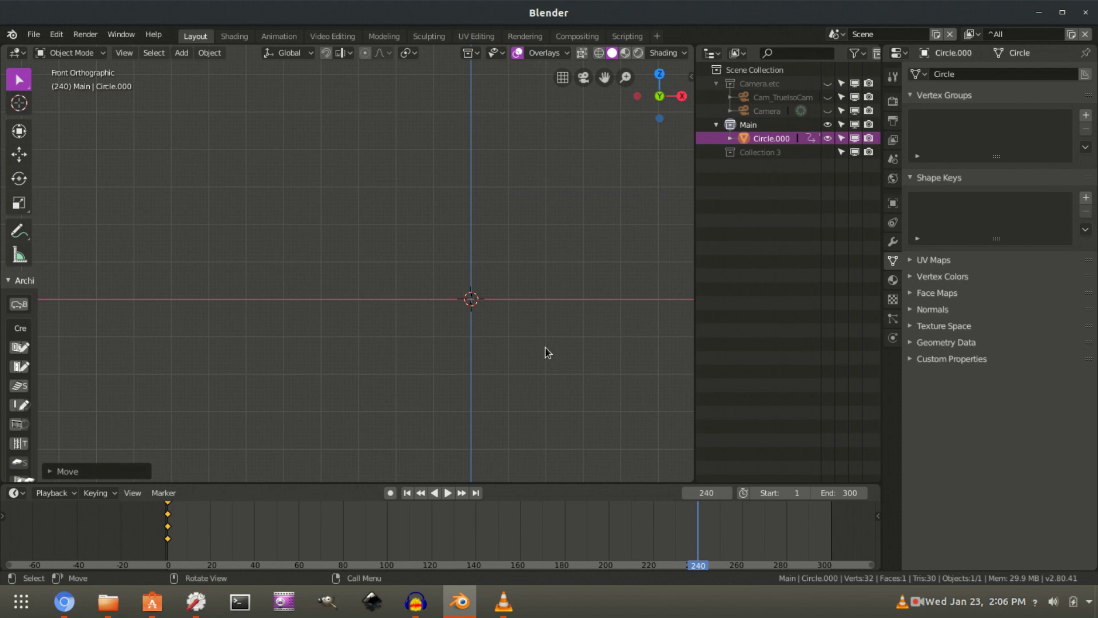
{"action": "middle_click_drag", "start_coordinate": [586, 303], "coordinate": [405, 275], "text": "shift"}
{"action": "scroll", "coordinate": [430, 234], "scroll_direction": "up", "scroll_amount": 2}
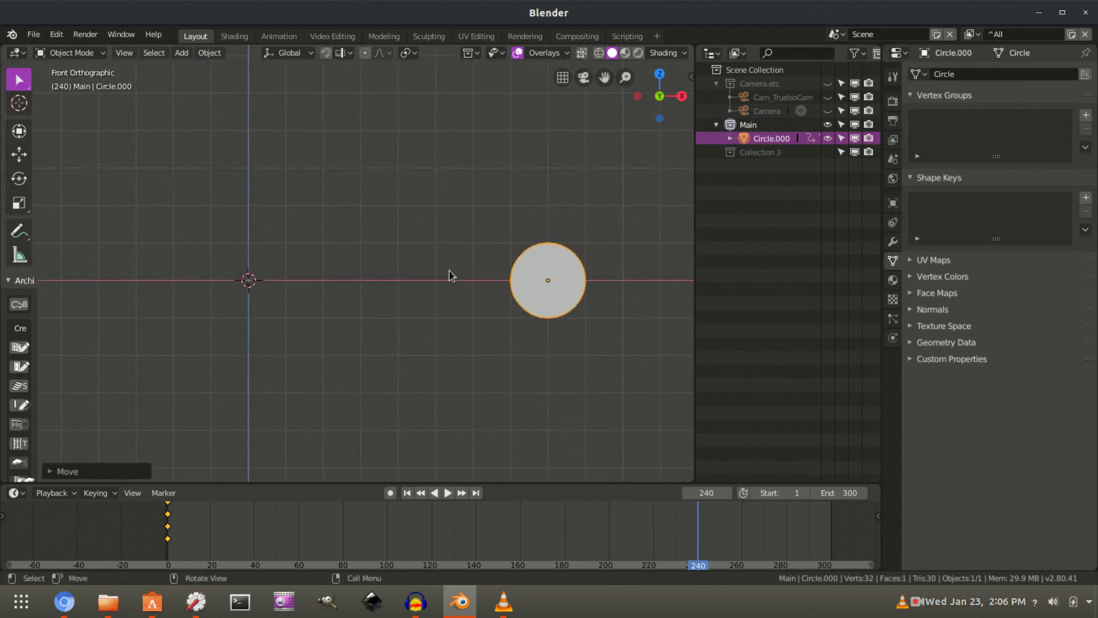
{"action": "key", "text": "i"}
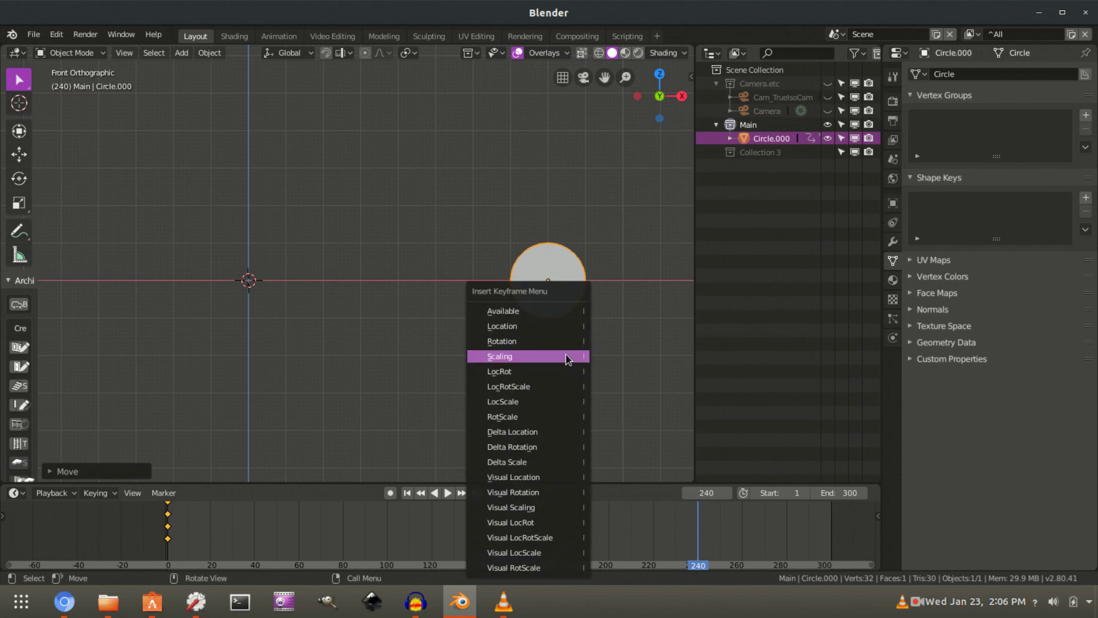
{"action": "left_click", "coordinate": [555, 326]}
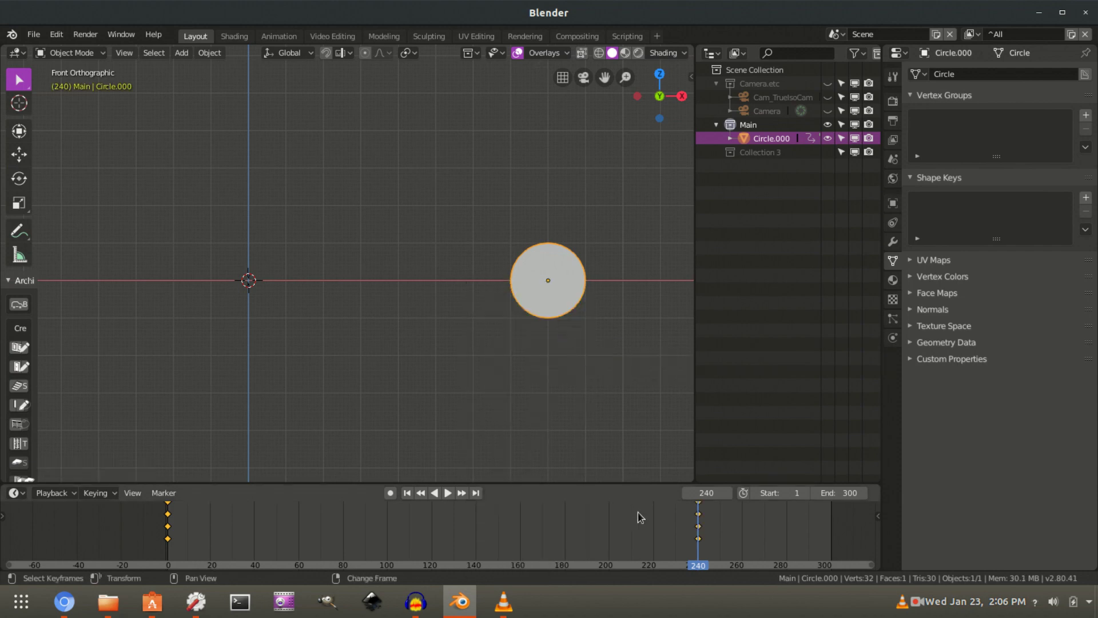
At frame 120, scale the circle by 0.6 and keyframe its scale.
{"action": "left_click_drag", "start_coordinate": [638, 513], "coordinate": [432, 537]}
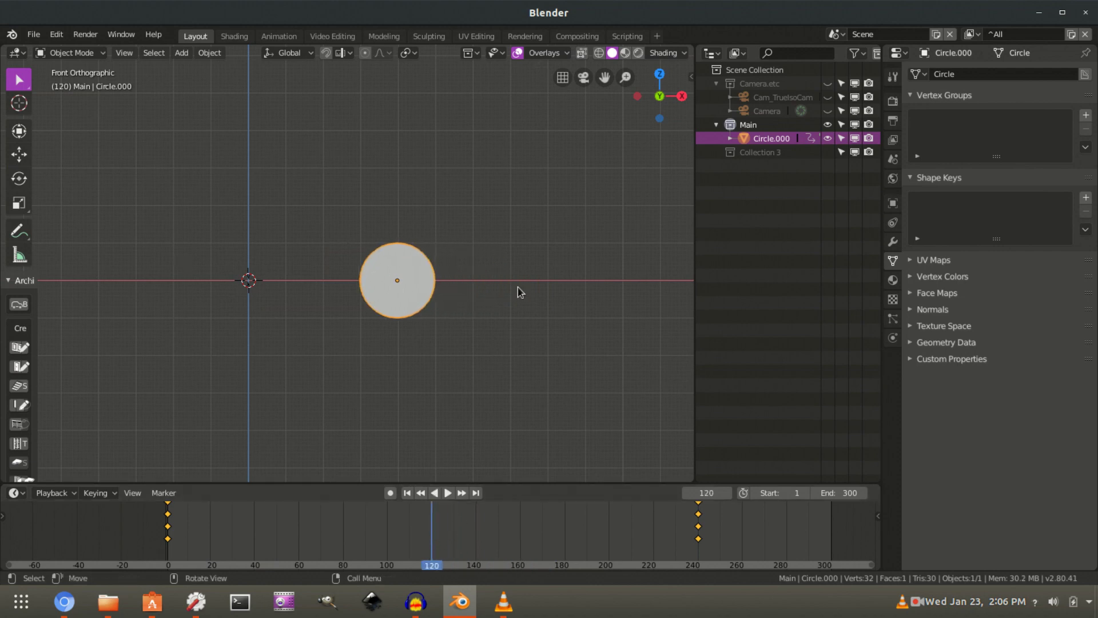
{"action": "type", "text": "s"}
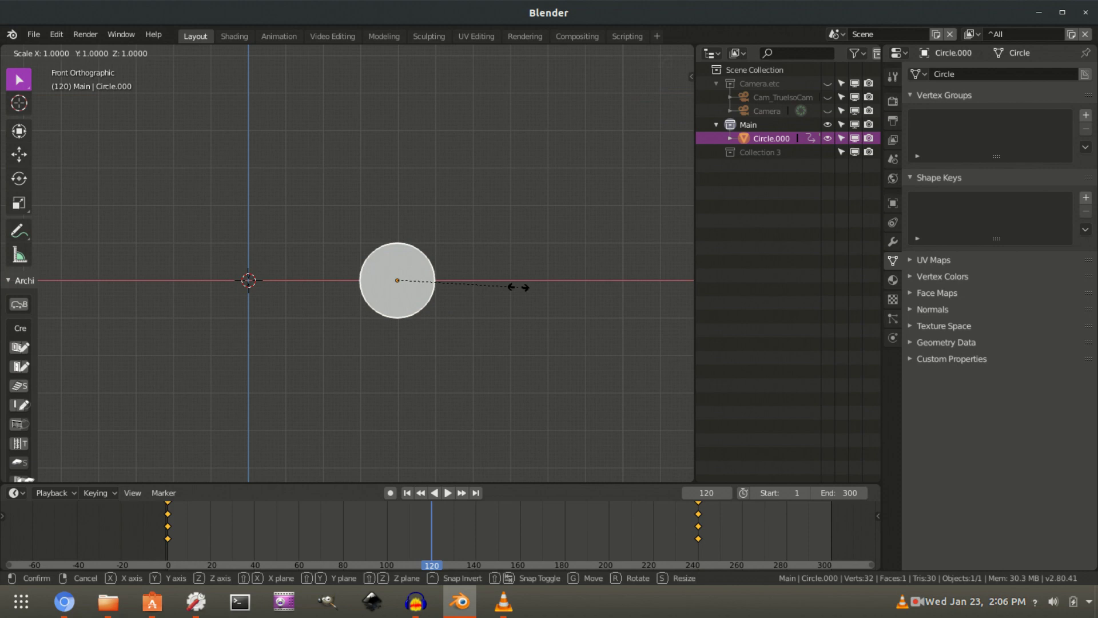
{"action": "type", "text": "0.6"}
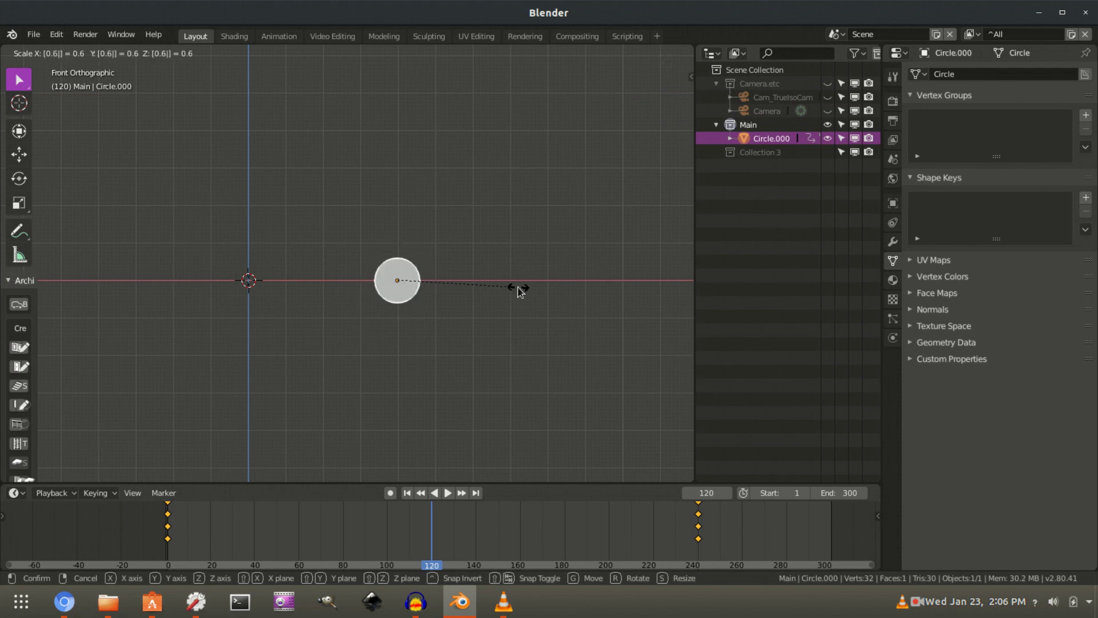
{"action": "key", "text": "Return"}
{"action": "scroll", "coordinate": [411, 304], "scroll_direction": "up", "scroll_amount": 1}
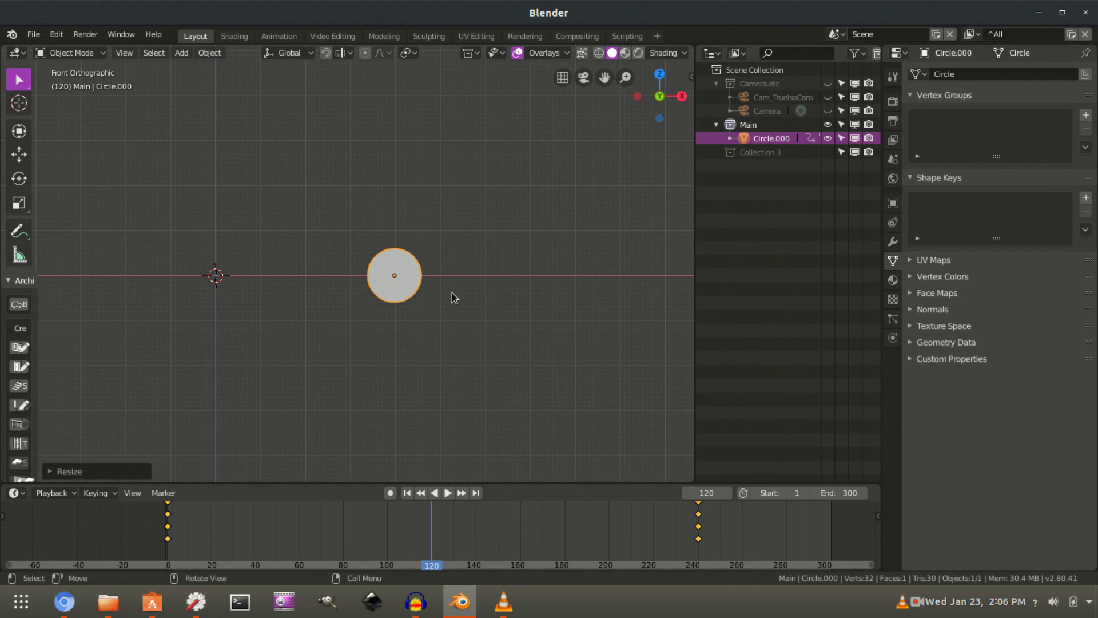
{"action": "key", "text": "i"}
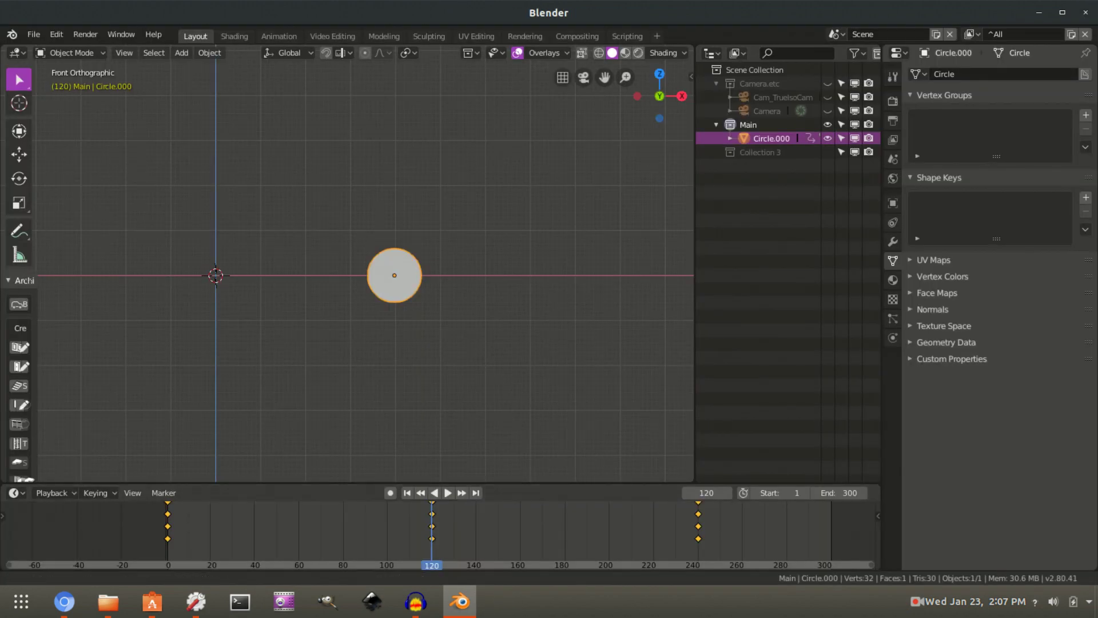
At frame 1, scale the circle to 0 and keyframe its scale.
{"action": "mouse_move", "coordinate": [395, 276]}
{"action": "middle_mouse_down", "text": "shift"}
{"action": "mouse_move", "coordinate": [427, 256]}
{"action": "mouse_move", "coordinate": [400, 265]}
{"action": "middle_mouse_up", "text": "shift"}
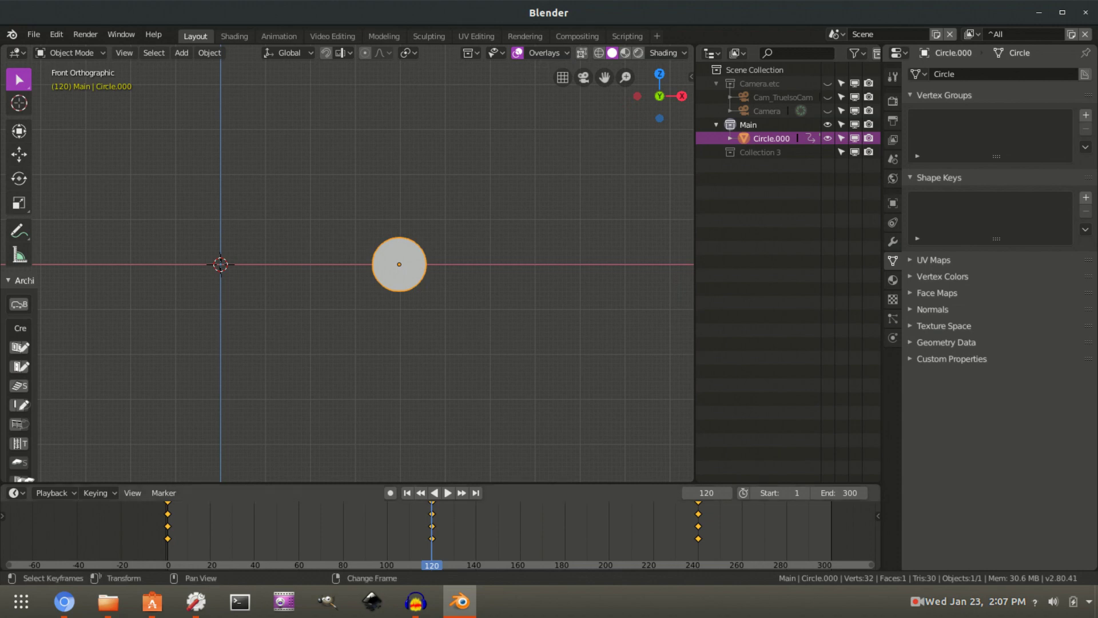
{"action": "right_click_drag", "start_coordinate": [432, 534], "coordinate": [201, 535]}
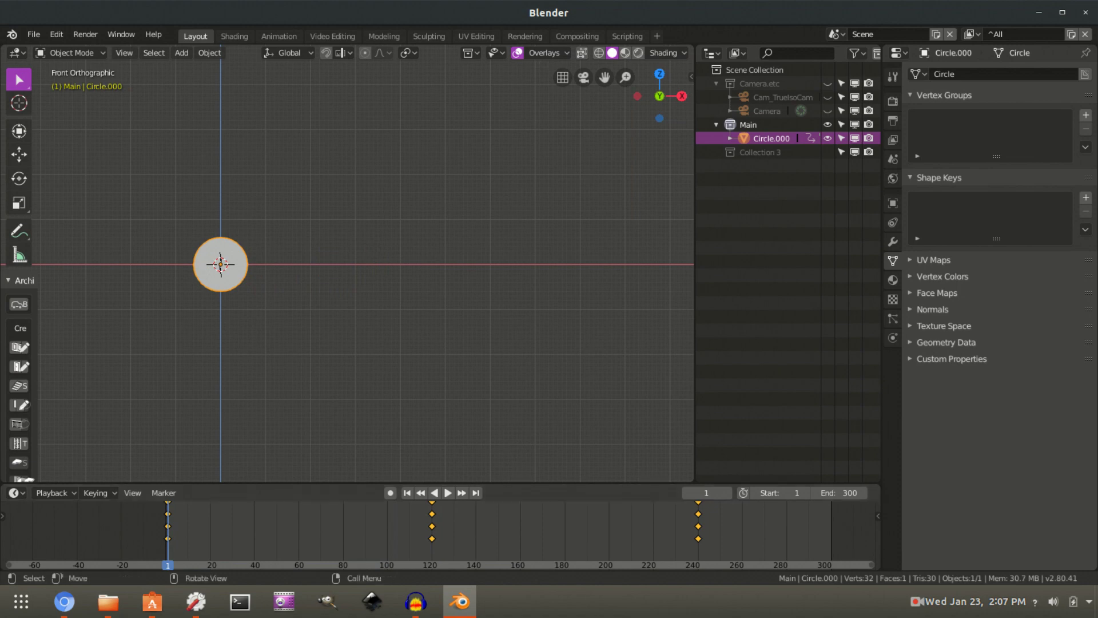
{"action": "key", "text": "s"}
{"action": "key", "text": "0"}
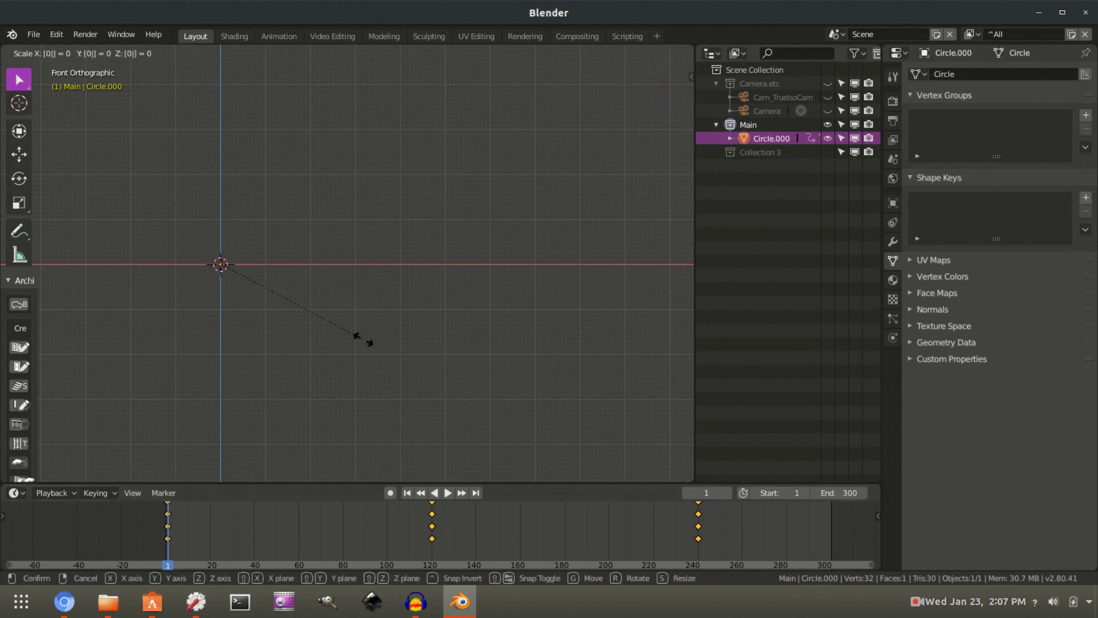
{"action": "key", "text": "Return"}
{"action": "key", "text": "i"}
{"action": "key", "text": "Return"}
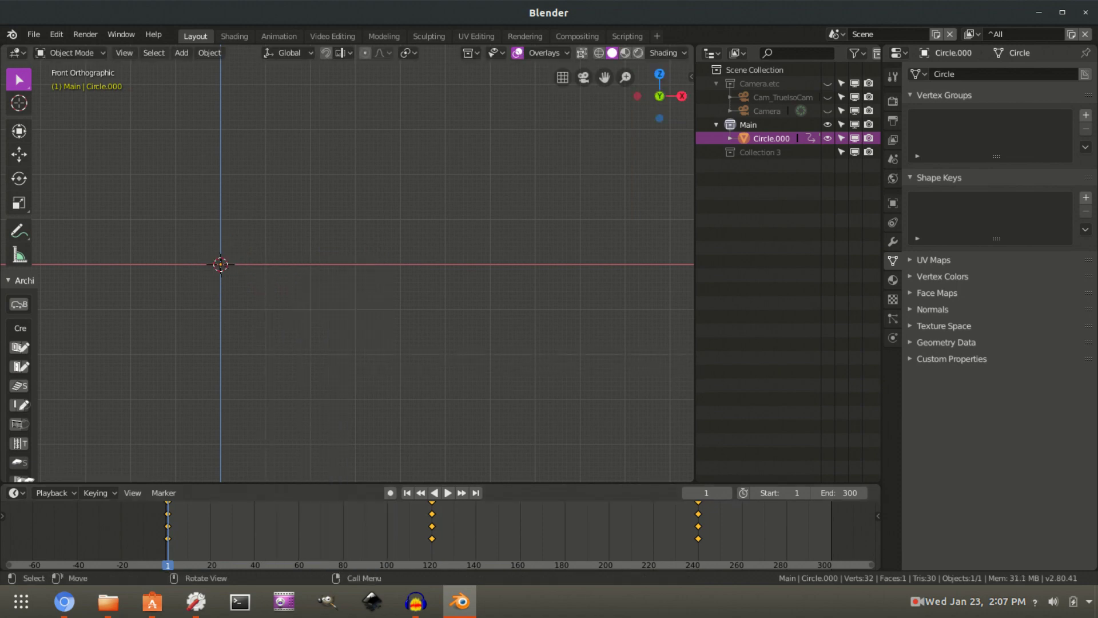
At frame 240, scale the circle to 0 and insert a Scaling keyframe.
{"action": "key", "text": "space"}
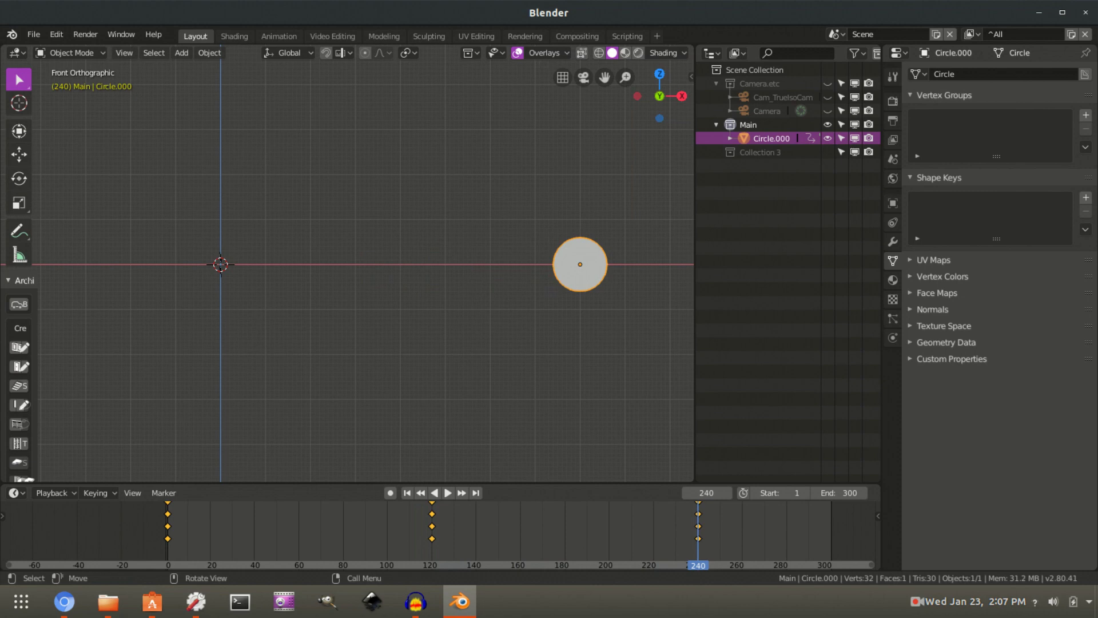
{"action": "type", "text": "s0"}
{"action": "key", "text": "Return"}
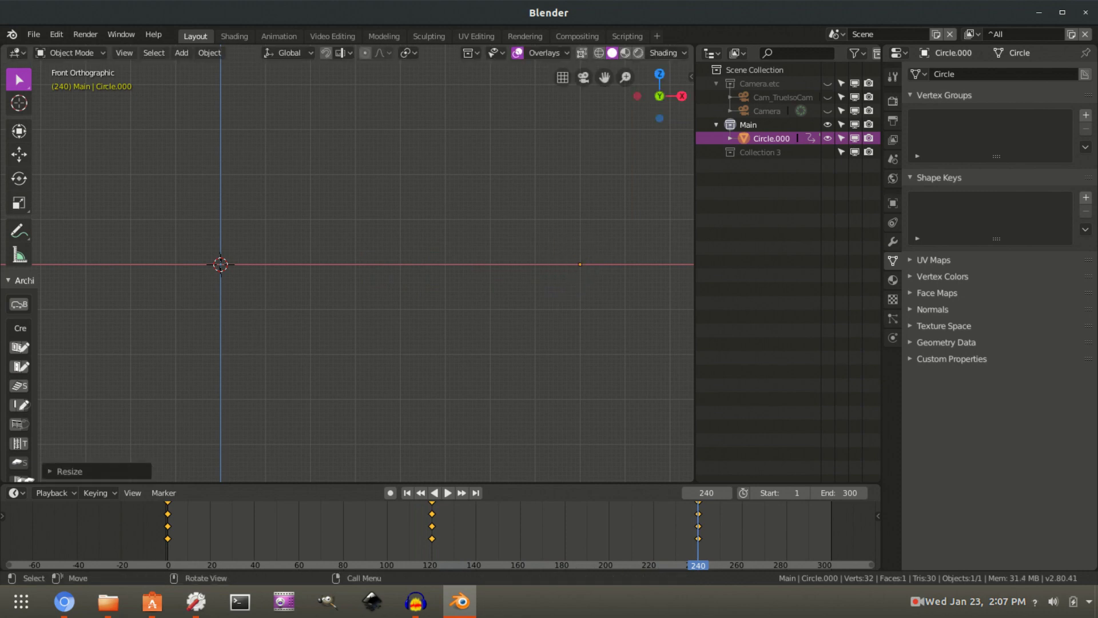
{"action": "key", "text": "i"}
{"action": "left_click", "coordinate": [561, 297]}
Scrub through the timeline to review how the circle grows, moves outward and shrinks.
{"action": "right_click", "coordinate": [410, 535]}
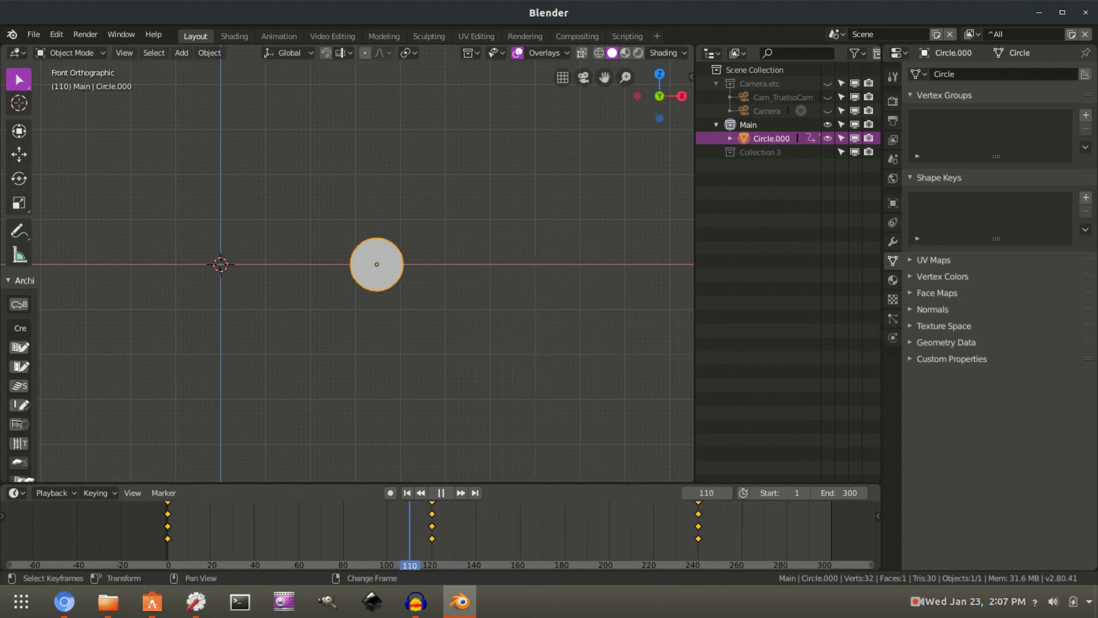
{"action": "right_click_drag", "start_coordinate": [410, 535], "coordinate": [441, 535]}
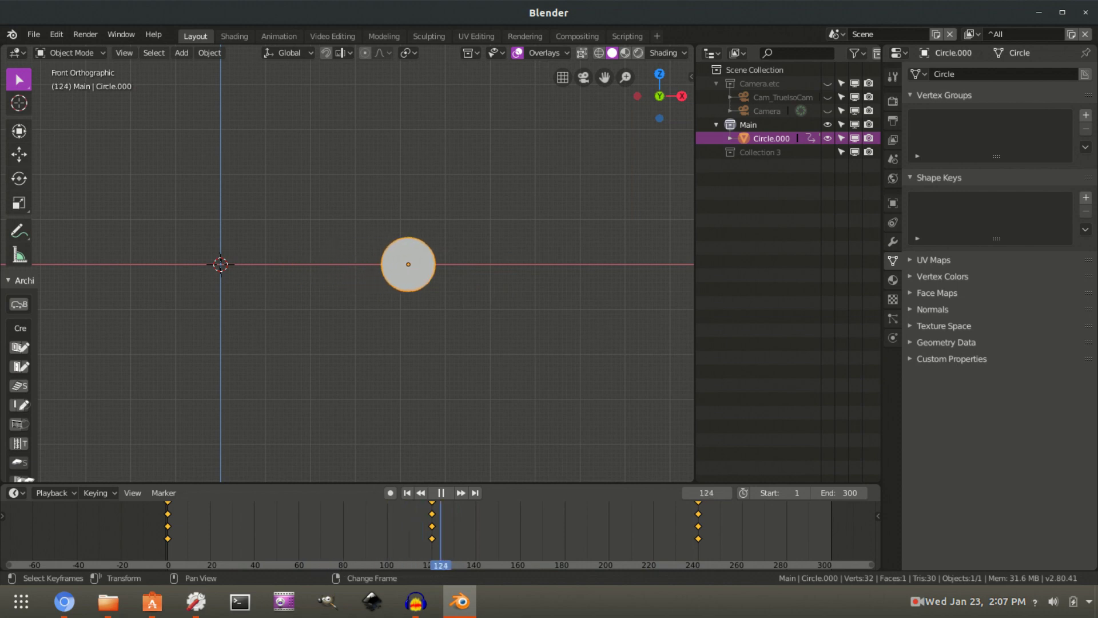
{"action": "right_click_drag", "start_coordinate": [715, 535], "coordinate": [239, 535]}
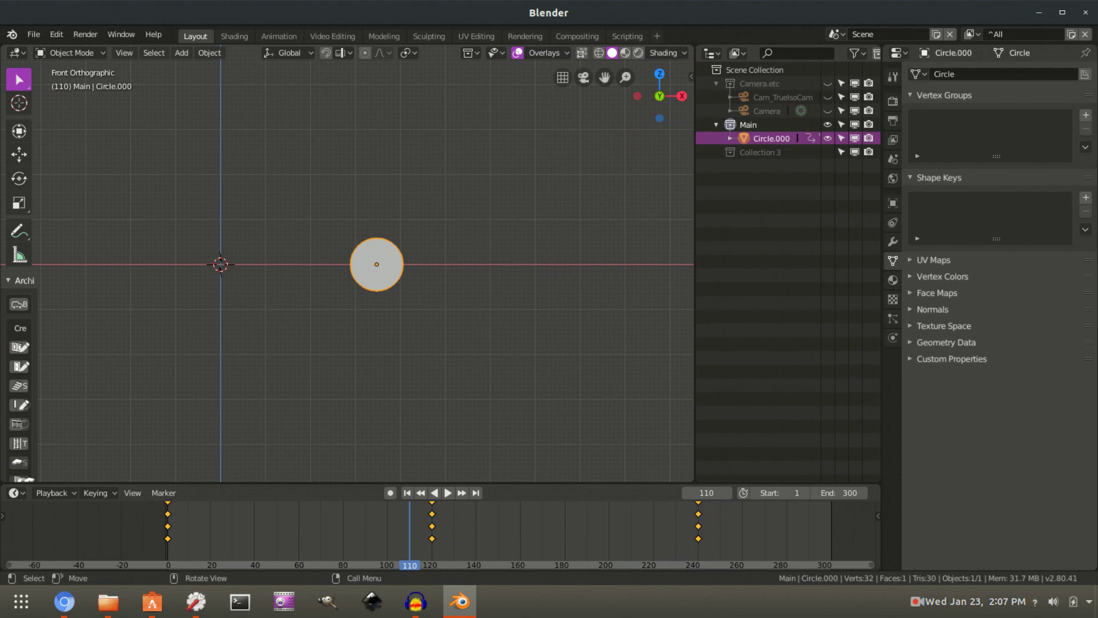
Set the interpolation of the circle's keyframes to Linear and scrub the timeline to check the motion.
{"action": "middle_click_drag", "start_coordinate": [376, 264], "coordinate": [459, 250], "text": "shift"}
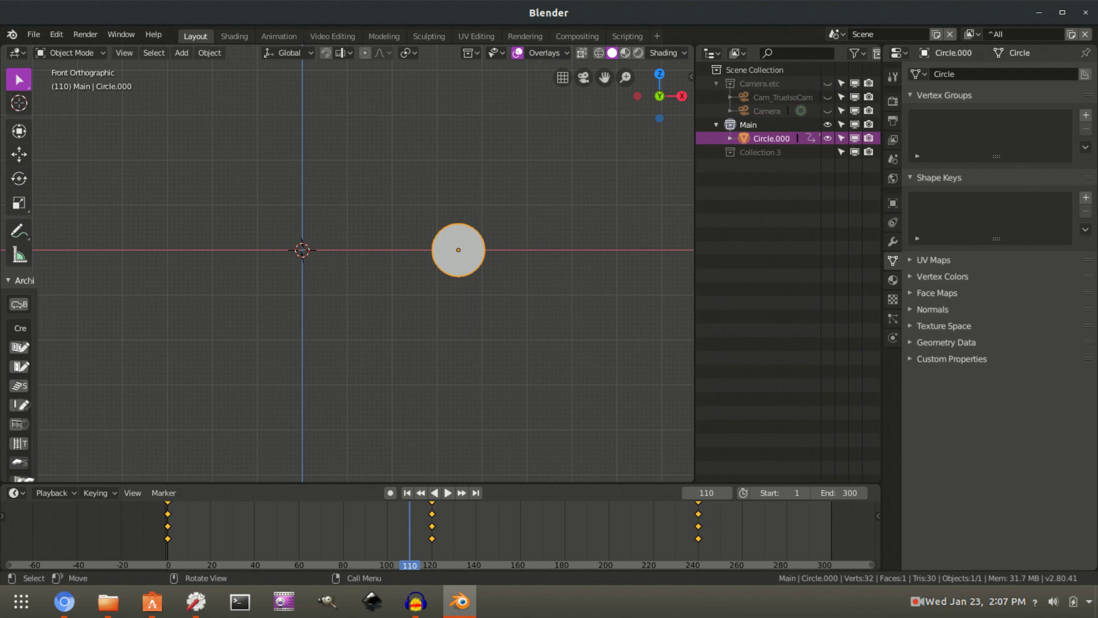
{"action": "key", "text": "t"}
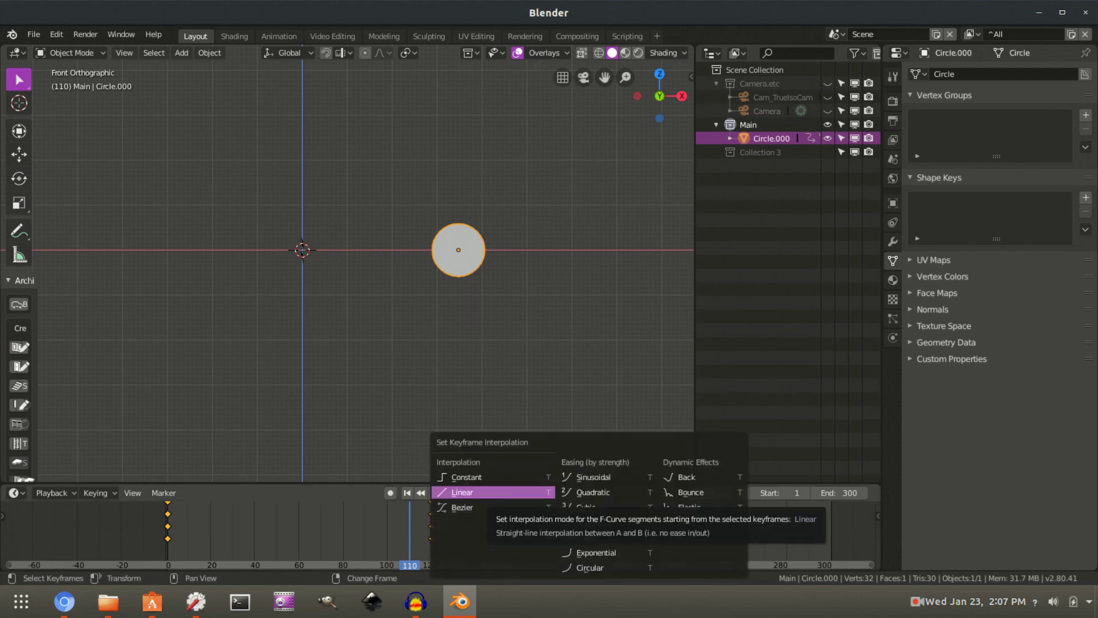
{"action": "left_click", "coordinate": [476, 492]}
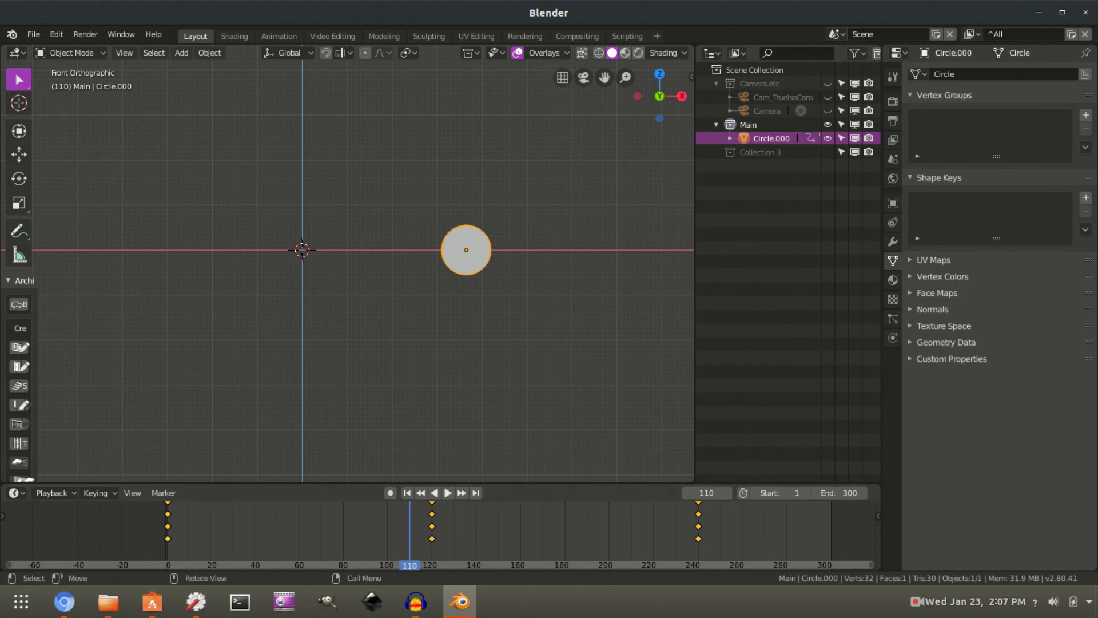
{"action": "right_click_drag", "start_coordinate": [268, 527], "coordinate": [188, 527]}
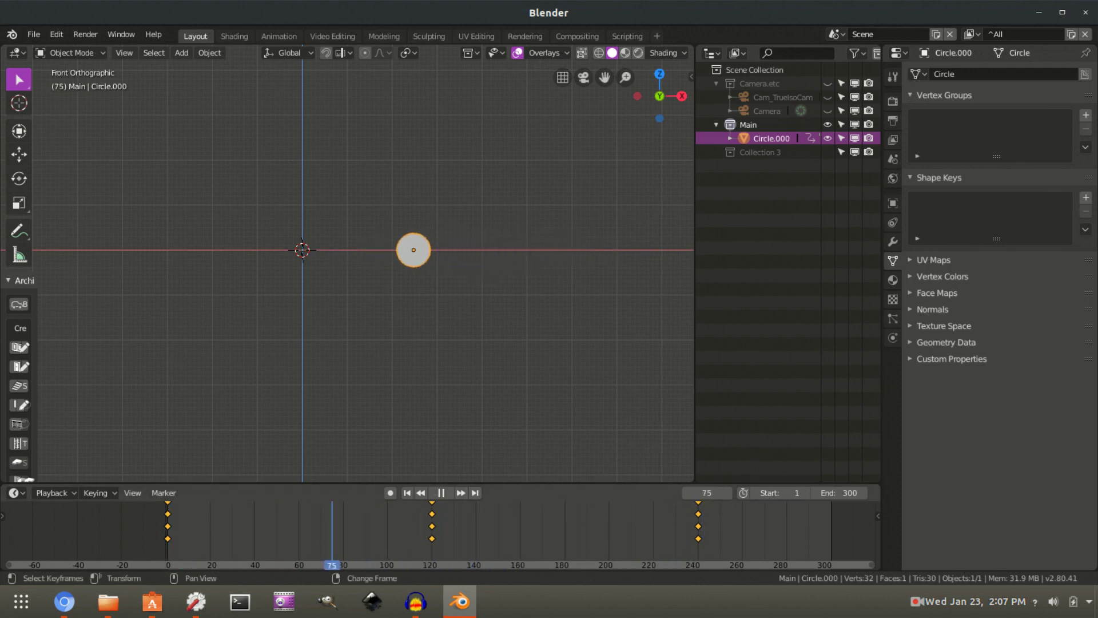
{"action": "key", "text": "space"}
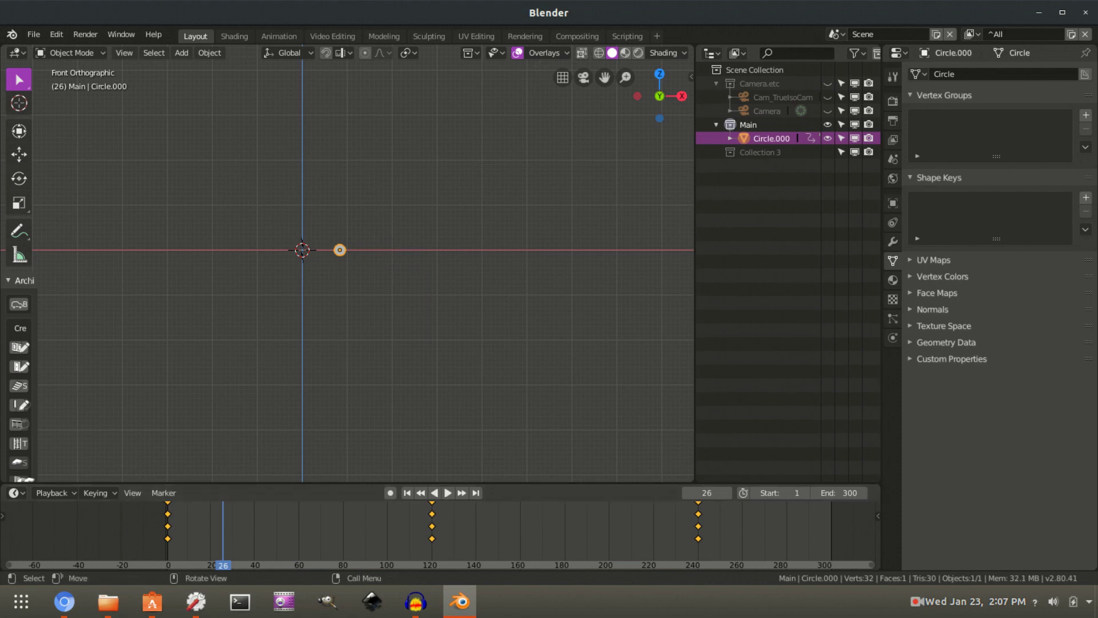
Set the extrapolation of the circle's keyframes to Make Cyclic (F-Modifier).
{"action": "key", "text": "ctrl+shift+space"}
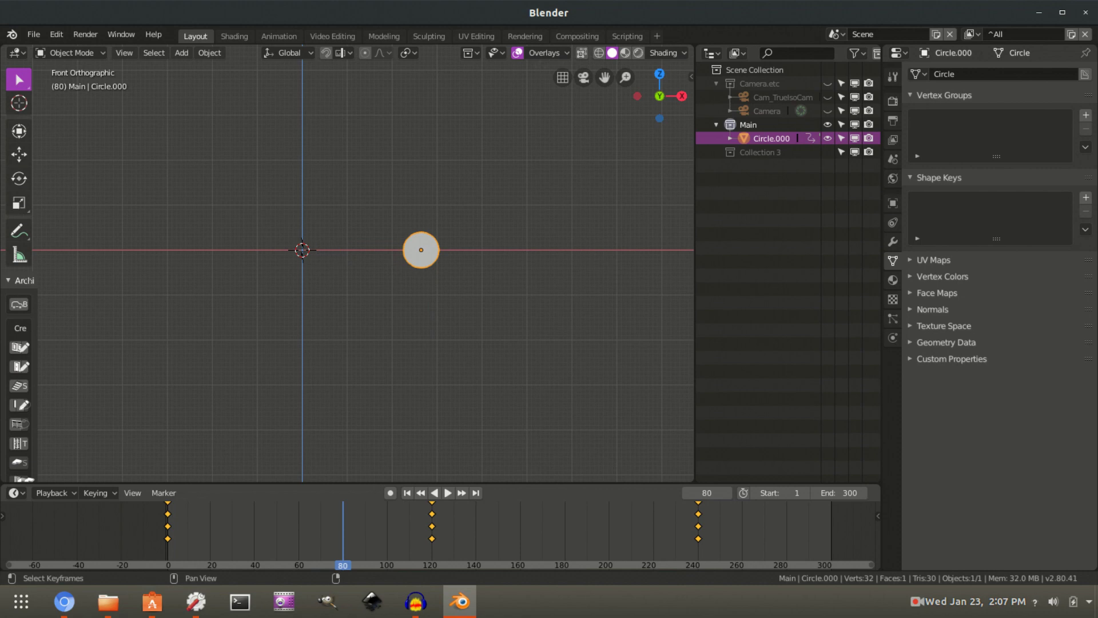
{"action": "key", "text": "shift+e"}
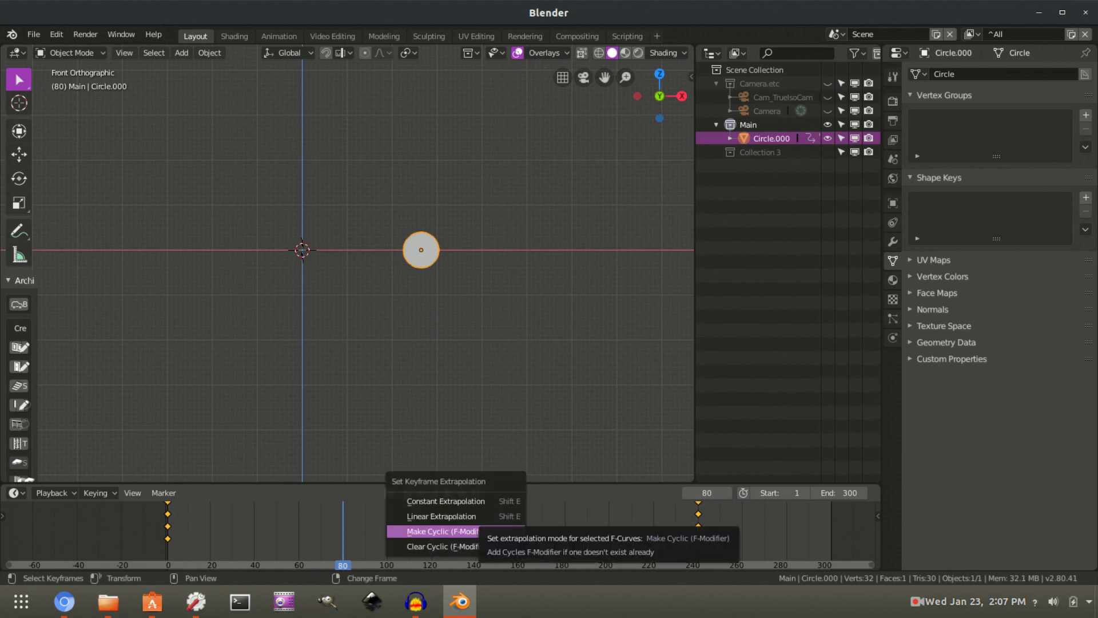
{"action": "left_click", "coordinate": [478, 531]}
Play and scrub the animation beyond the last keyframe to check that the circle's motion repeats.
{"action": "scroll", "coordinate": [510, 530], "scroll_direction": "down", "scroll_amount": 6}
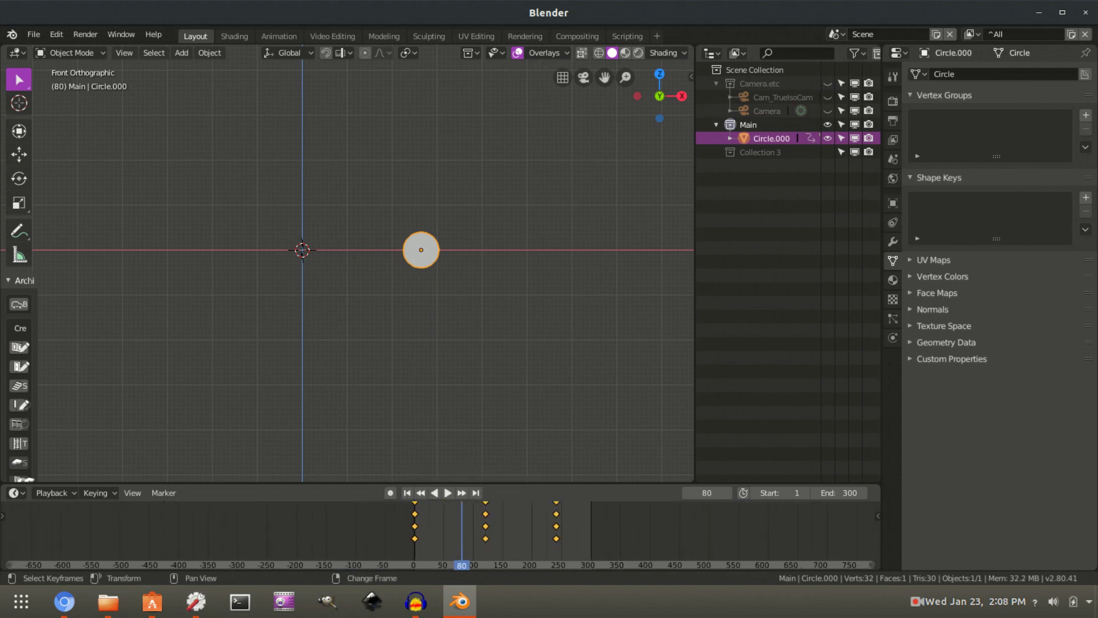
{"action": "key", "text": "space"}
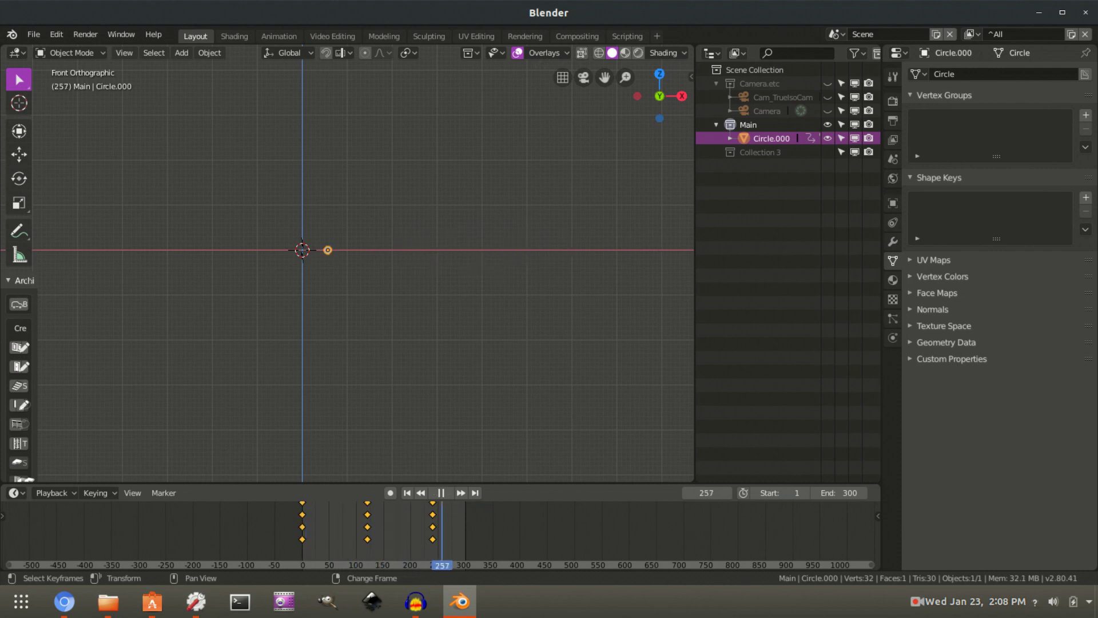
{"action": "right_click_drag", "start_coordinate": [710, 529], "coordinate": [351, 530]}
{"action": "key", "text": "space"}
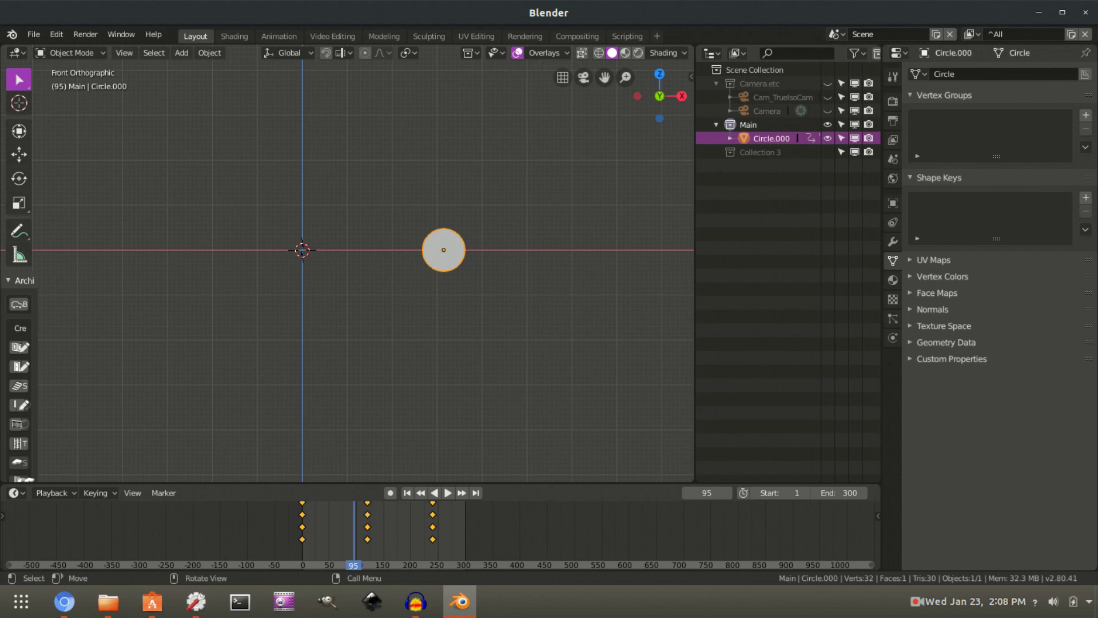
Add a Plain Axes empty at the origin and rename it Empty.000.
{"action": "key", "text": "shift+a"}
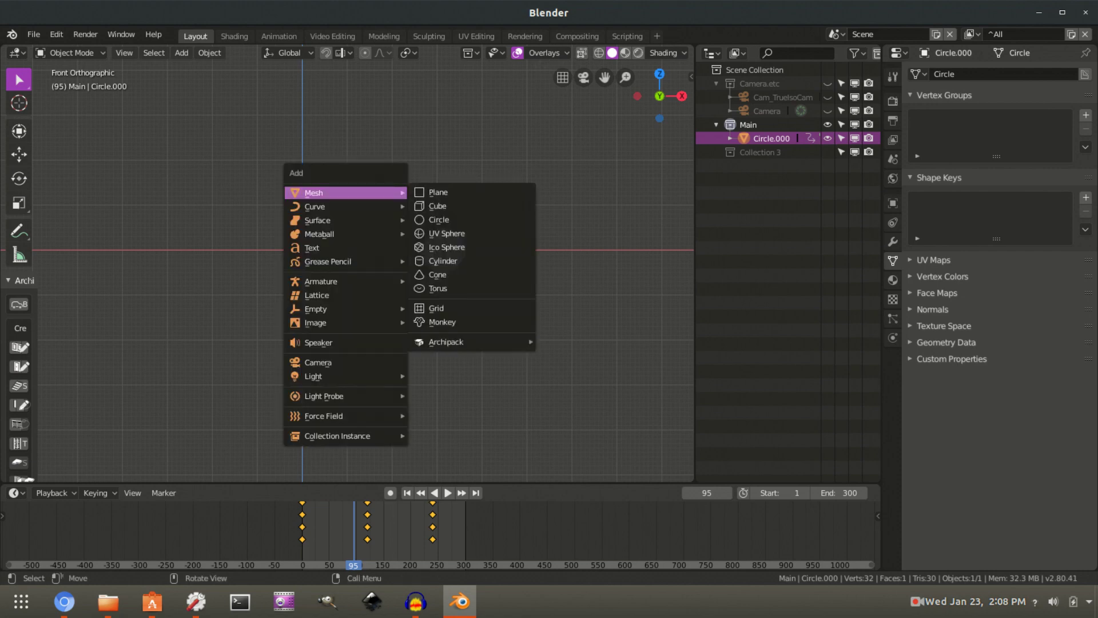
{"action": "mouse_move", "coordinate": [346, 309]}
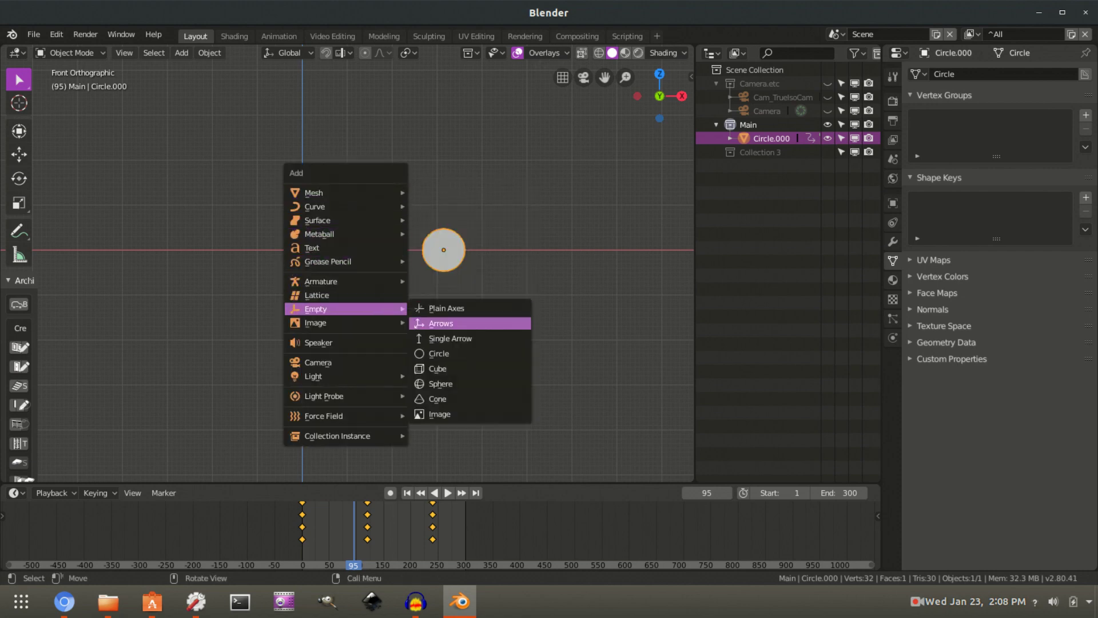
{"action": "left_click", "coordinate": [446, 308]}
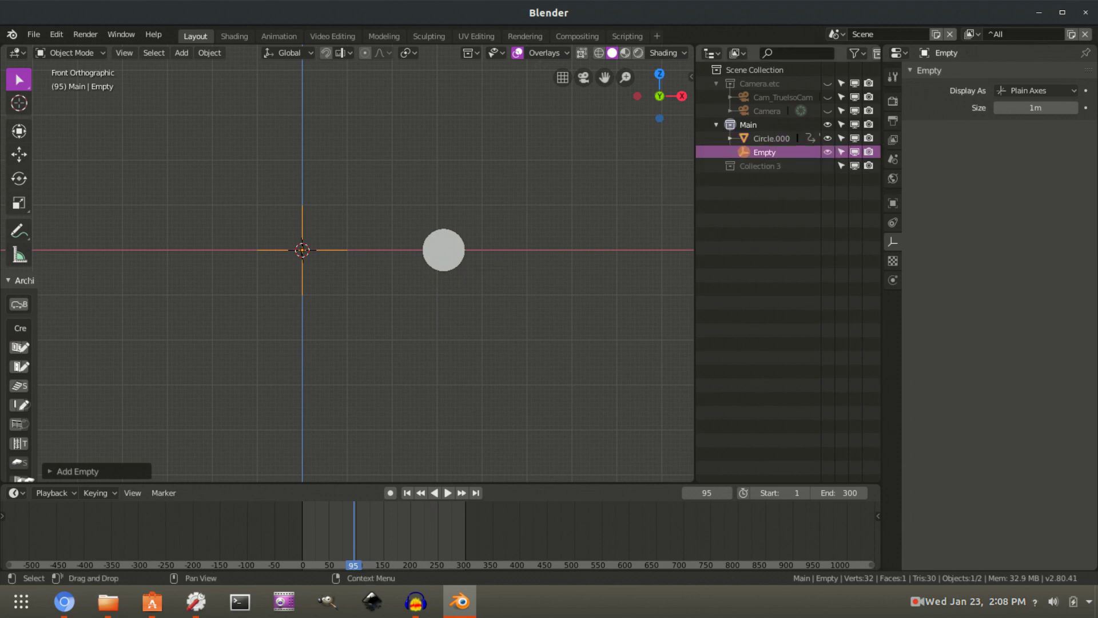
{"action": "double_click", "coordinate": [785, 152]}
{"action": "left_click", "coordinate": [785, 152]}
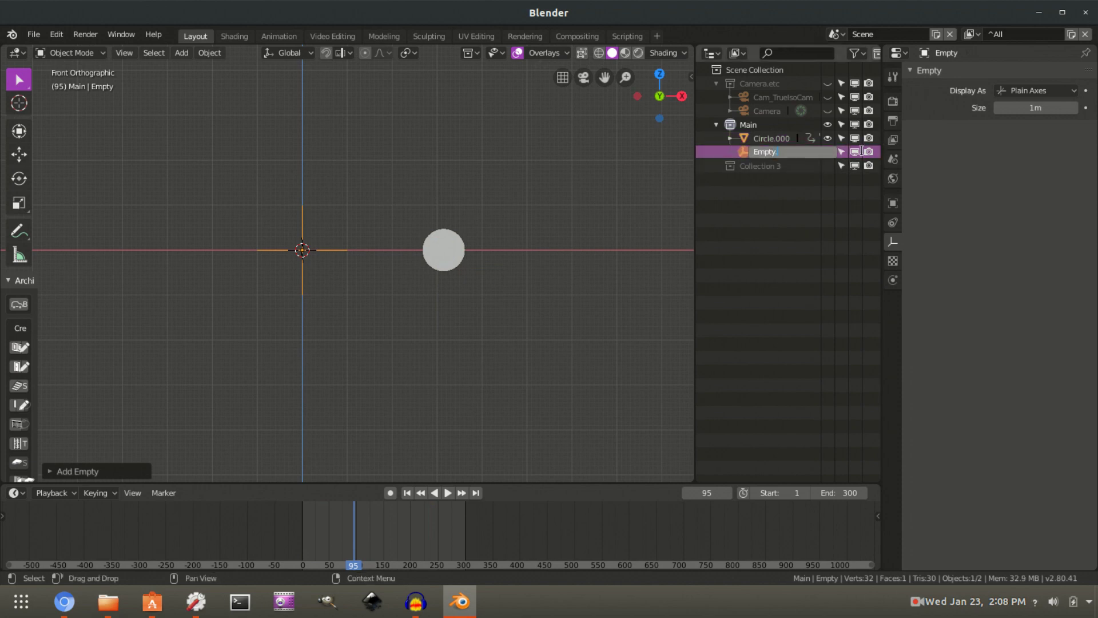
{"action": "type", "text": ".000"}
{"action": "key", "text": "Return"}
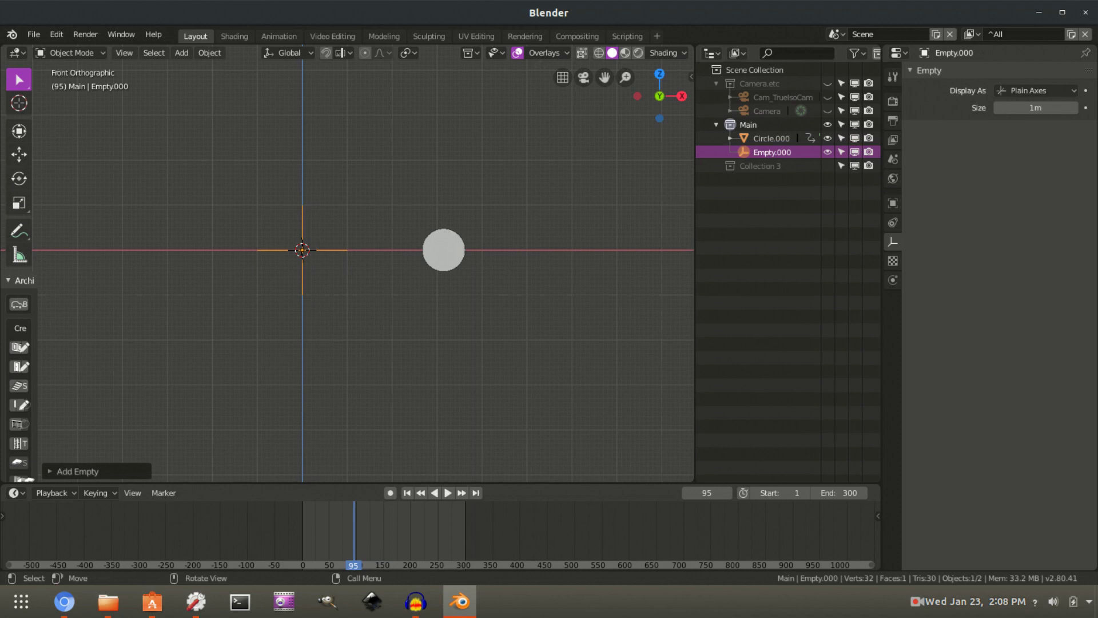
Parent the circle to Empty.000 with Object (Keep Transform) and go to frame 110.
{"action": "left_click", "coordinate": [443, 250]}
{"action": "key", "text": "shift"}
{"action": "key", "text": "shift"}
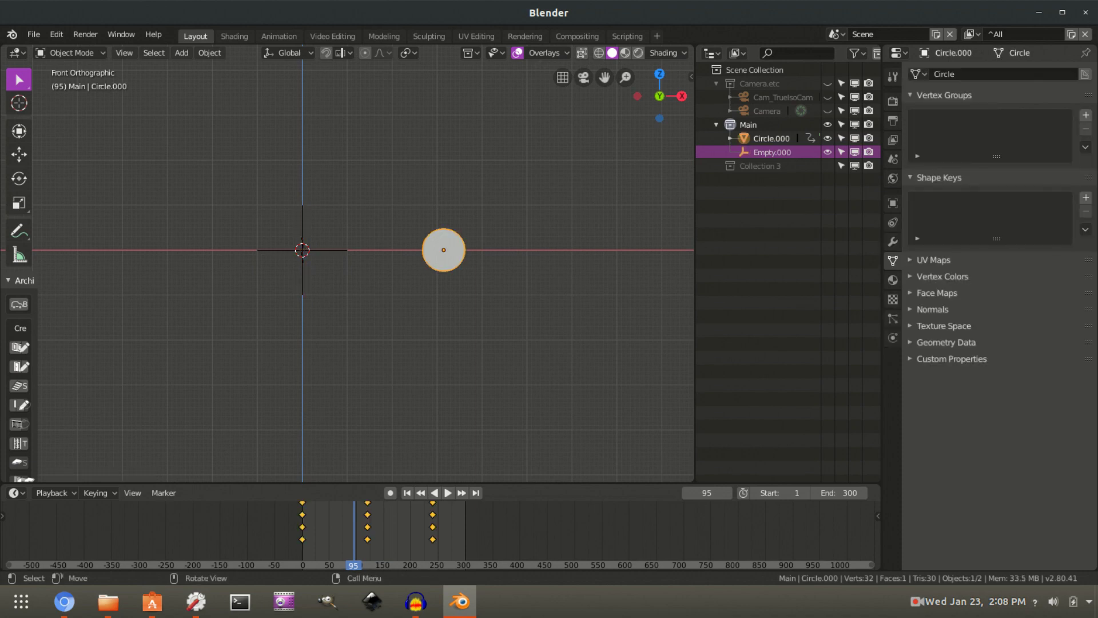
{"action": "left_click", "coordinate": [302, 250], "text": "shift"}
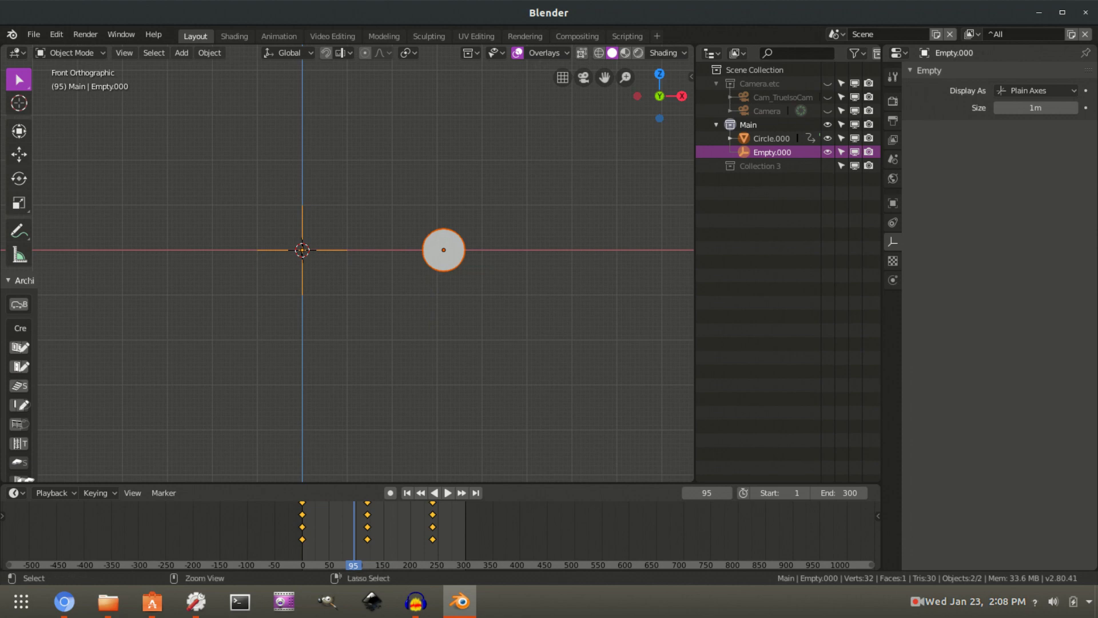
{"action": "key", "text": "ctrl+p"}
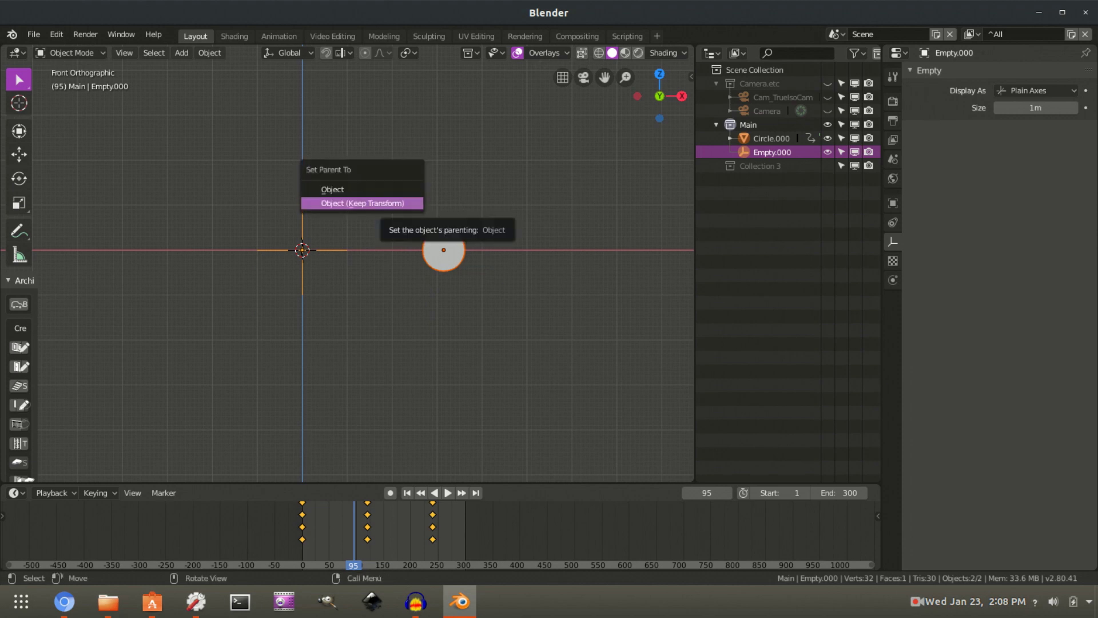
{"action": "key", "text": "Return"}
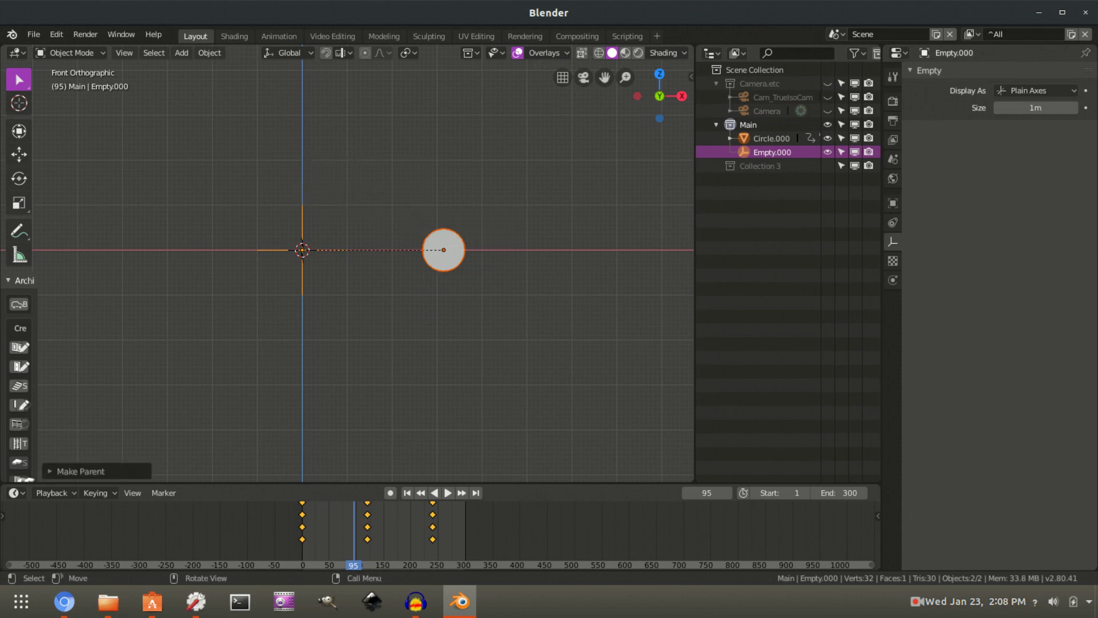
{"action": "mouse_move", "coordinate": [354, 532]}
{"action": "right_mouse_down"}
{"action": "mouse_move", "coordinate": [335, 532]}
{"action": "mouse_move", "coordinate": [361, 532]}
{"action": "right_mouse_up"}
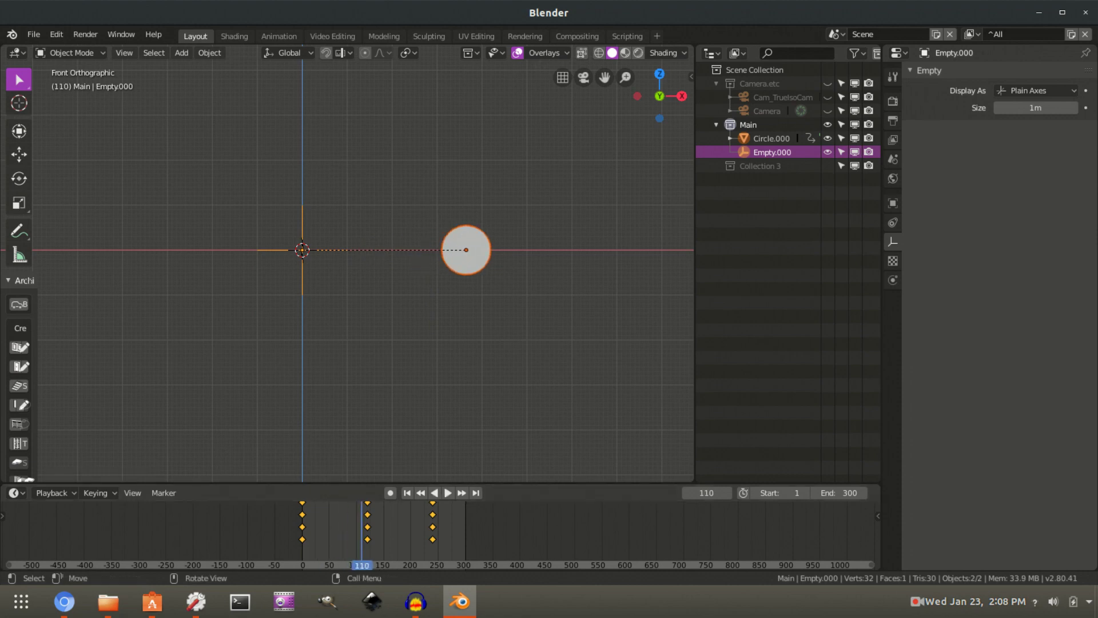
Try rotating only the empty to test whether the circle follows it, and cancel the rotation.
{"action": "key", "text": "alt+a"}
{"action": "left_click", "coordinate": [302, 250]}
{"action": "key", "text": "r"}
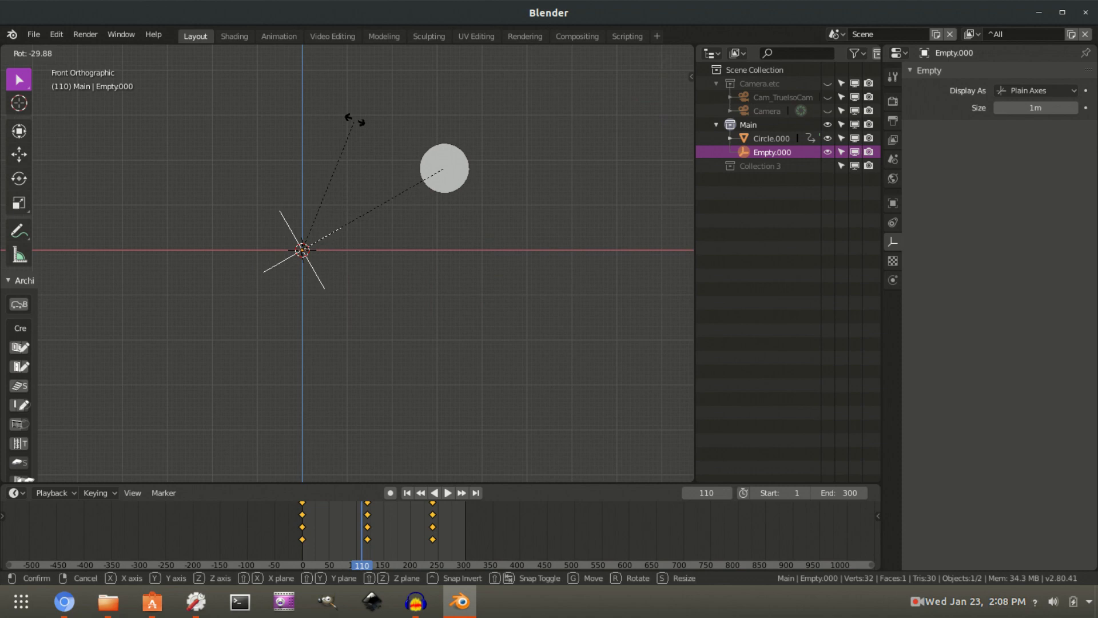
{"action": "key", "text": "Escape"}
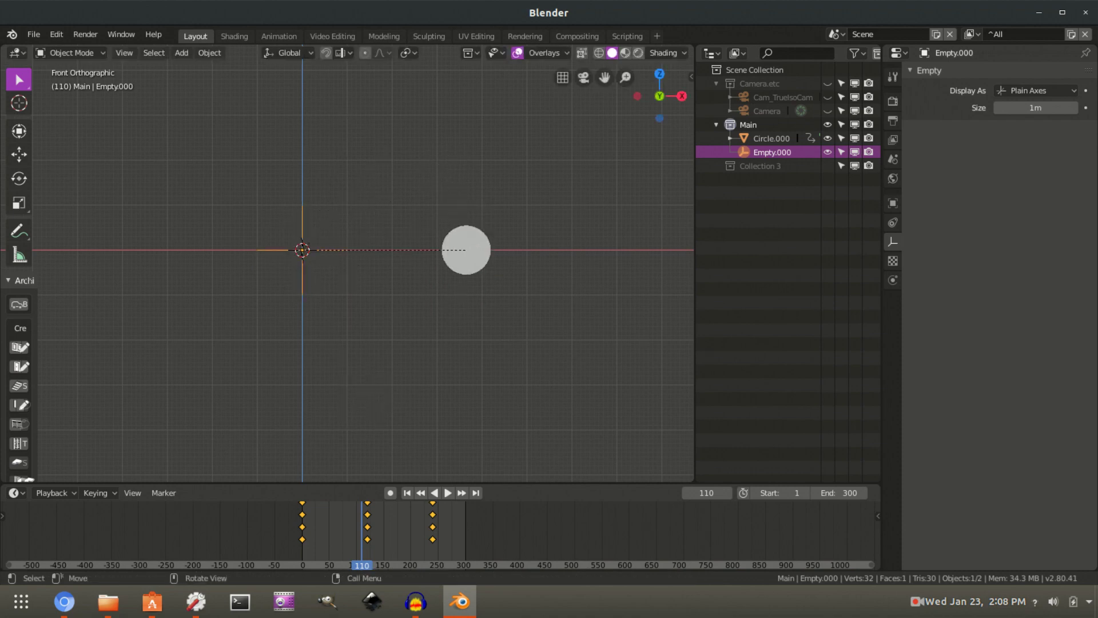
Duplicate the circle together with its empty and rotate the copy by 24° around the origin.
{"action": "left_click_drag", "start_coordinate": [245, 188], "coordinate": [548, 323]}
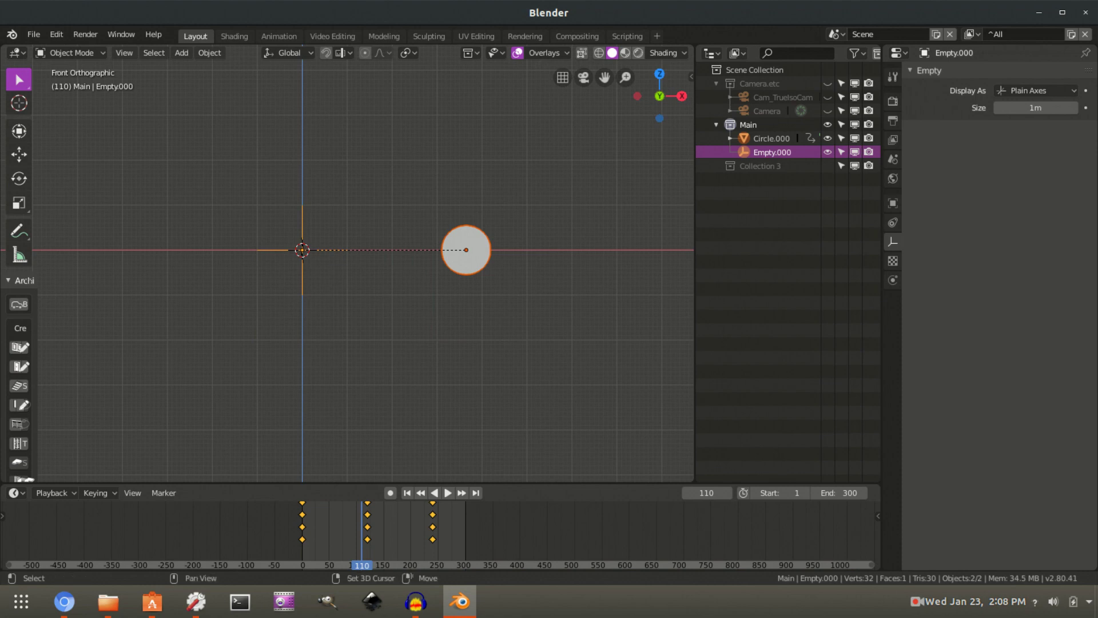
{"action": "key", "text": "shift+d"}
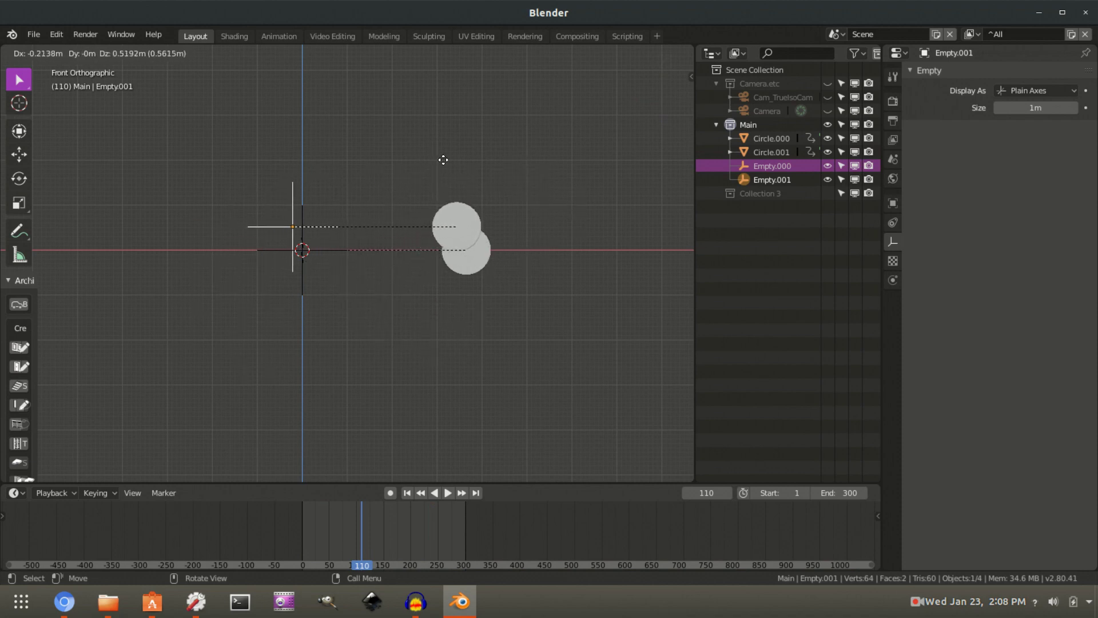
{"action": "key", "text": "r"}
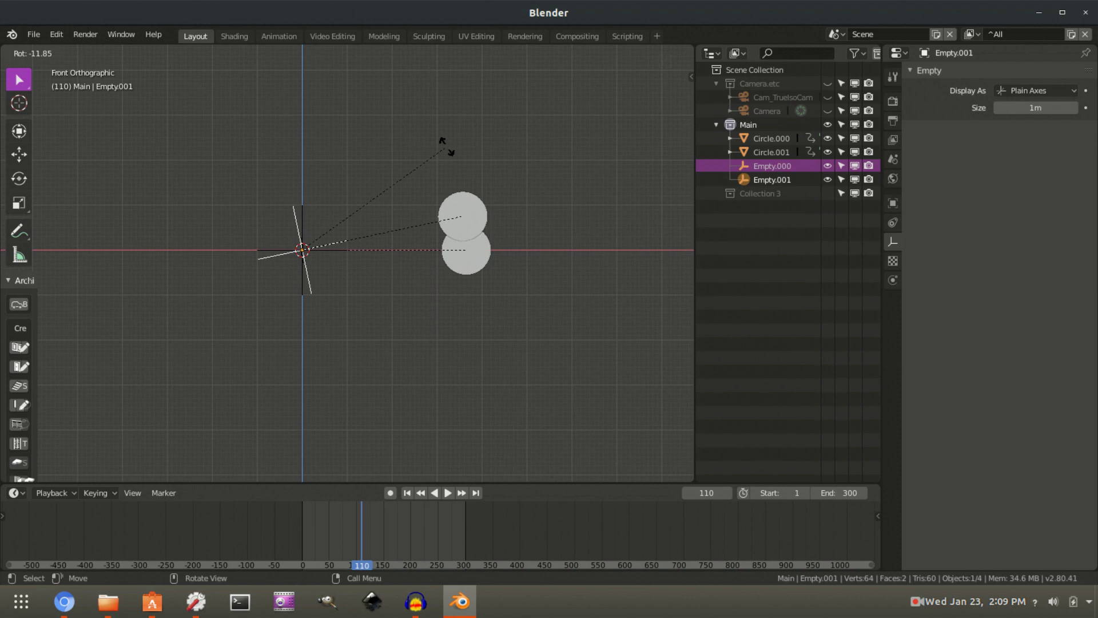
{"action": "type", "text": "24"}
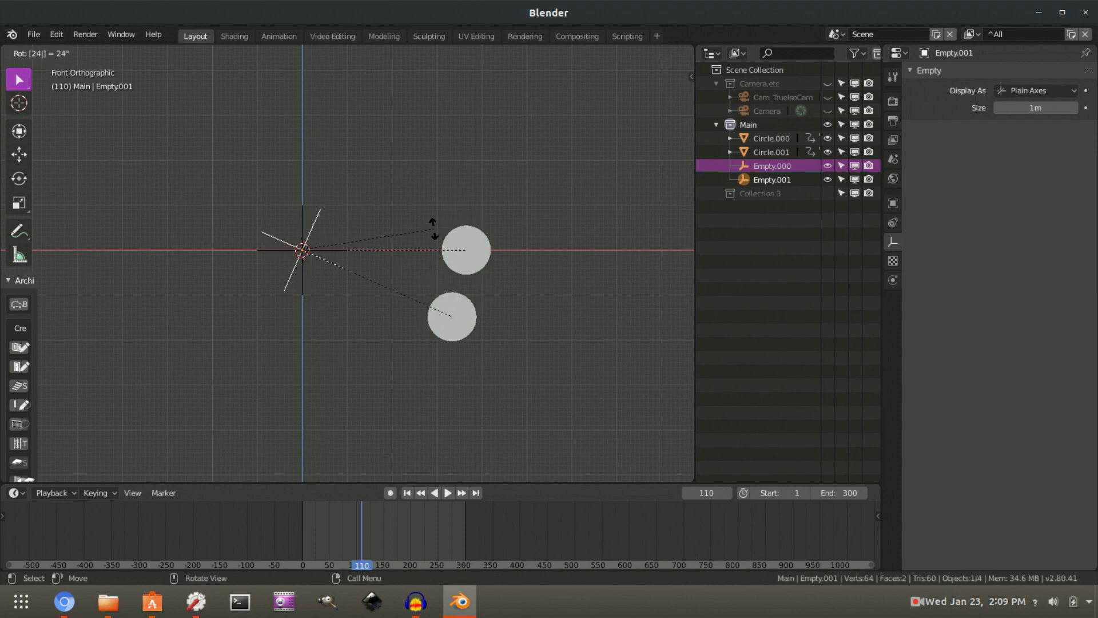
{"action": "key", "text": "Return"}
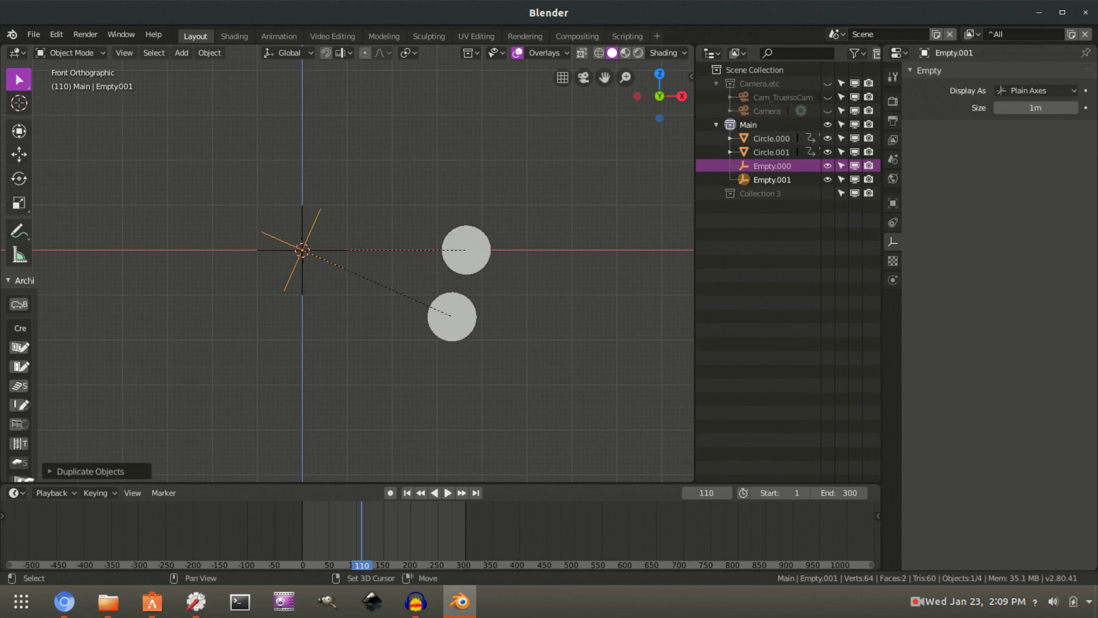
Repeat the 24° rotated duplication until 15 circles with their empties form a complete ring.
{"action": "key", "text": "shift+r"}
{"action": "key", "text": "shift+r"}
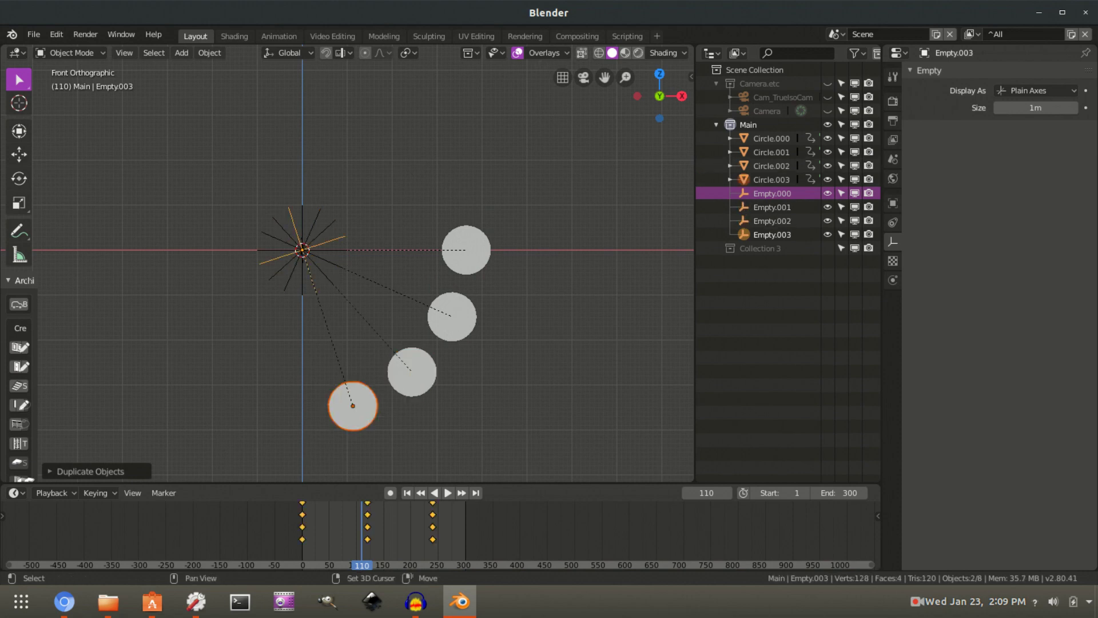
{"action": "key", "text": "shift+r"}
{"action": "key", "text": "shift+r"}
{"action": "key", "text": "shift+r"}
{"action": "key", "text": "shift+r"}
{"action": "key", "text": "shift+r"}
{"action": "key", "text": "shift+r"}
{"action": "key", "text": "shift+r"}
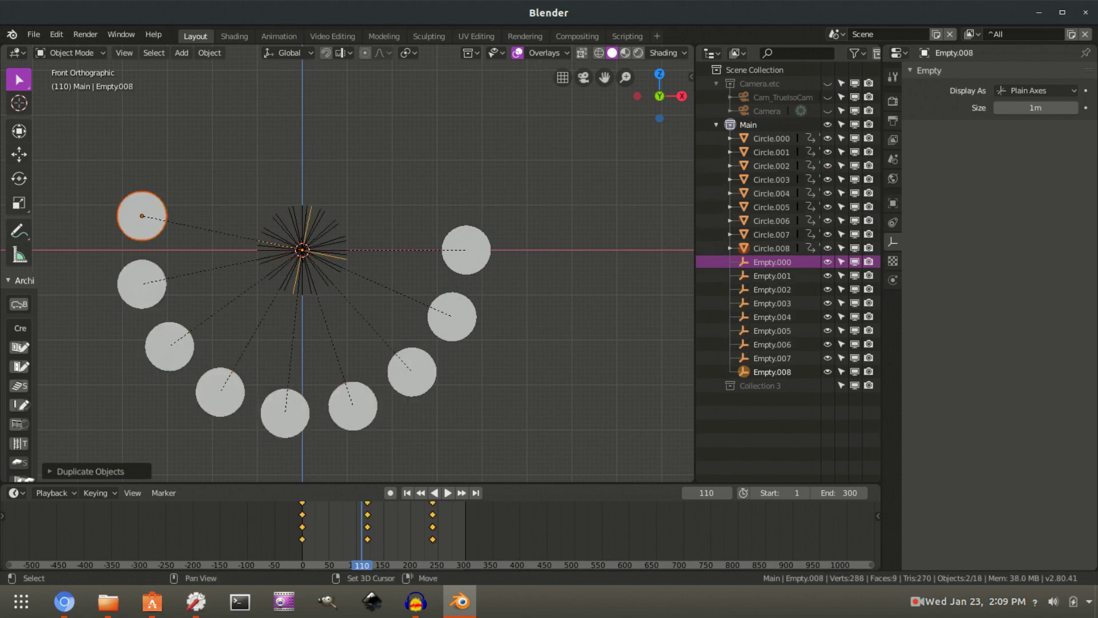
{"action": "key", "text": "shift+r"}
{"action": "key", "text": "shift+r"}
{"action": "key", "text": "shift+r"}
{"action": "key", "text": "shift+r"}
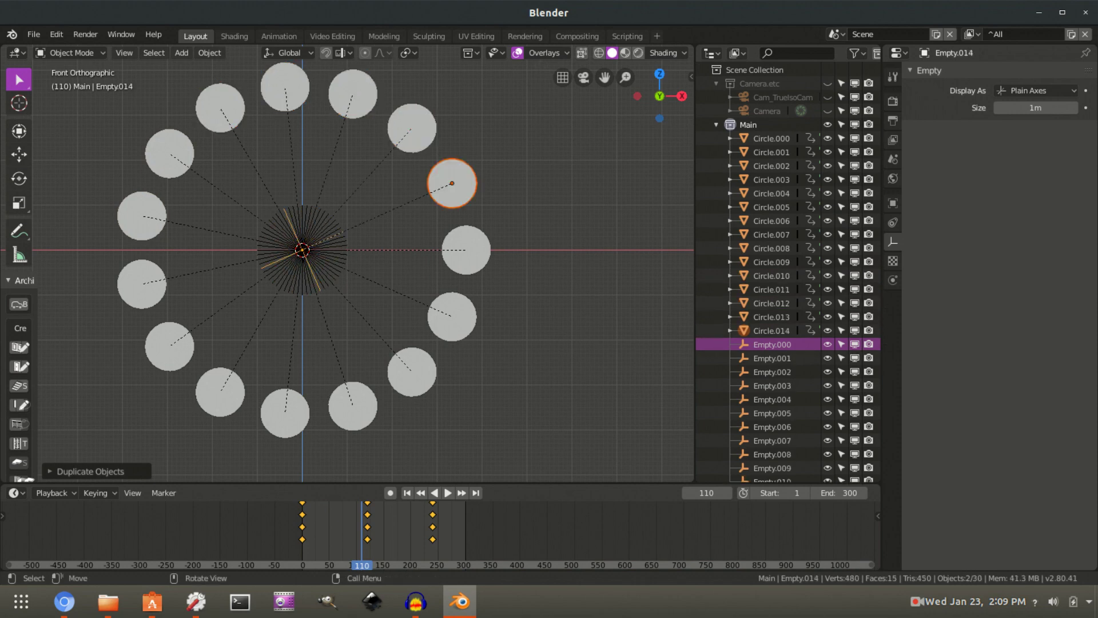
Play back the ring animation and select all the circles from Circle.000 to Circle.014, without their empties.
{"action": "key", "text": "space"}
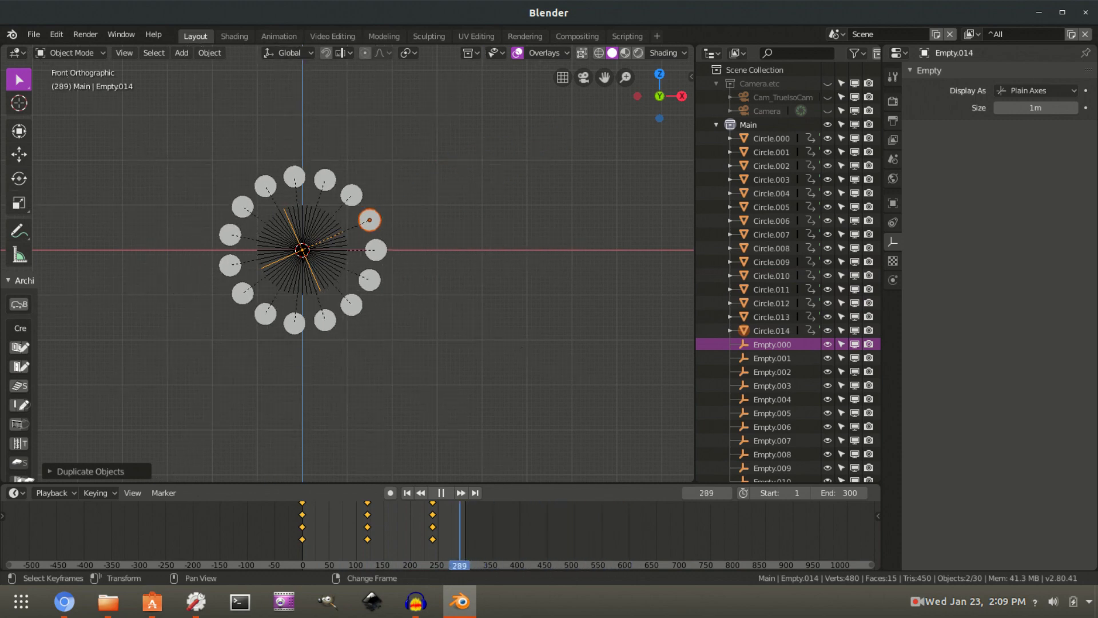
{"action": "key", "text": "space"}
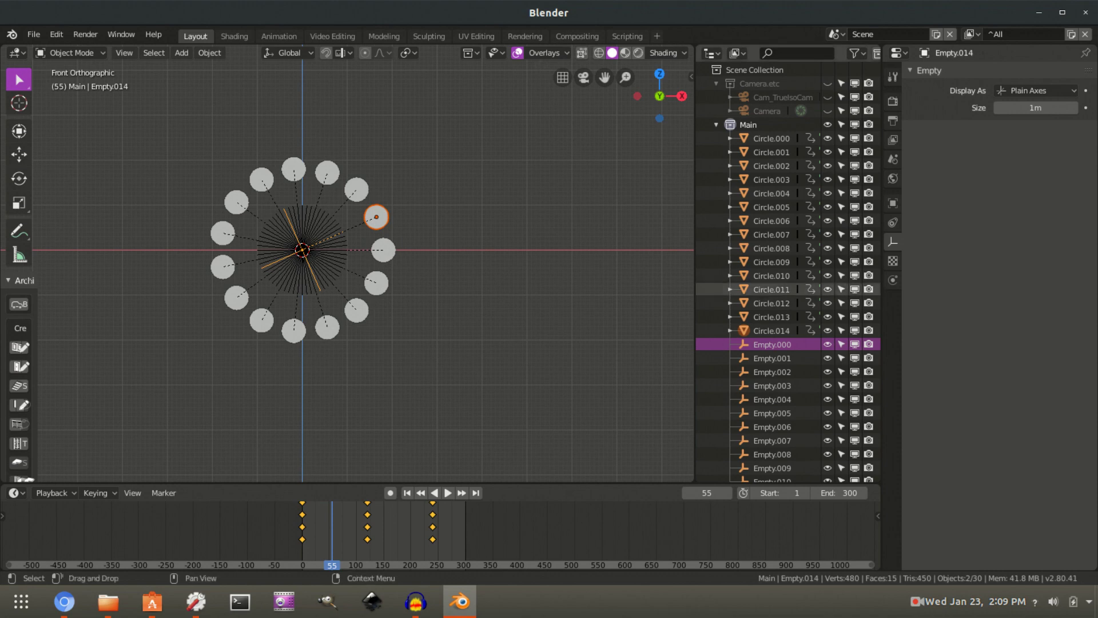
{"action": "left_click", "coordinate": [771, 138]}
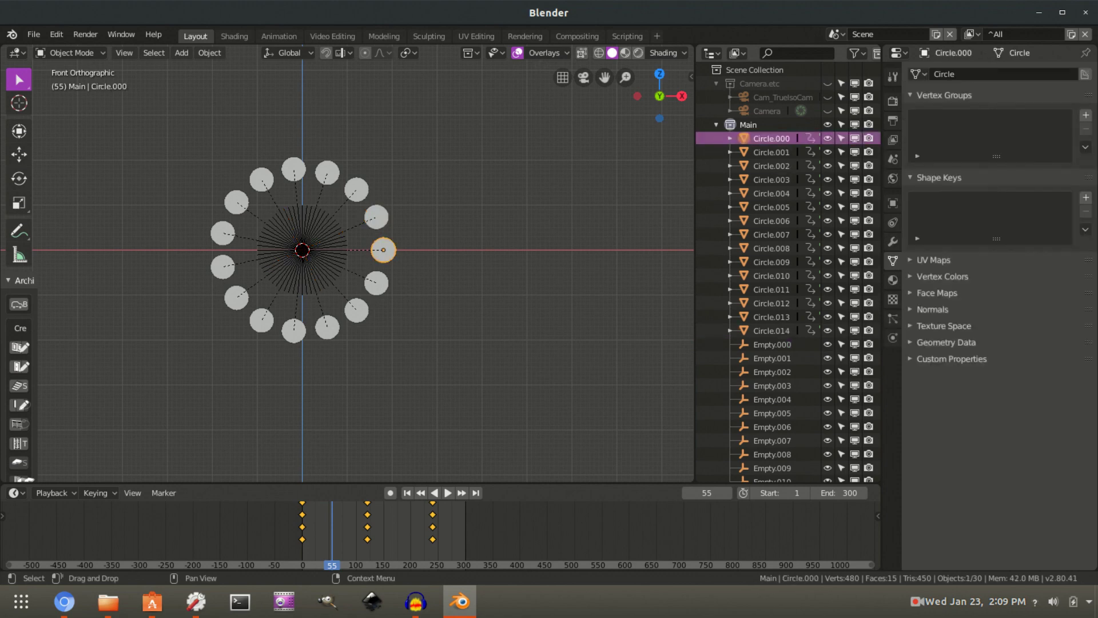
{"action": "key", "text": "b"}
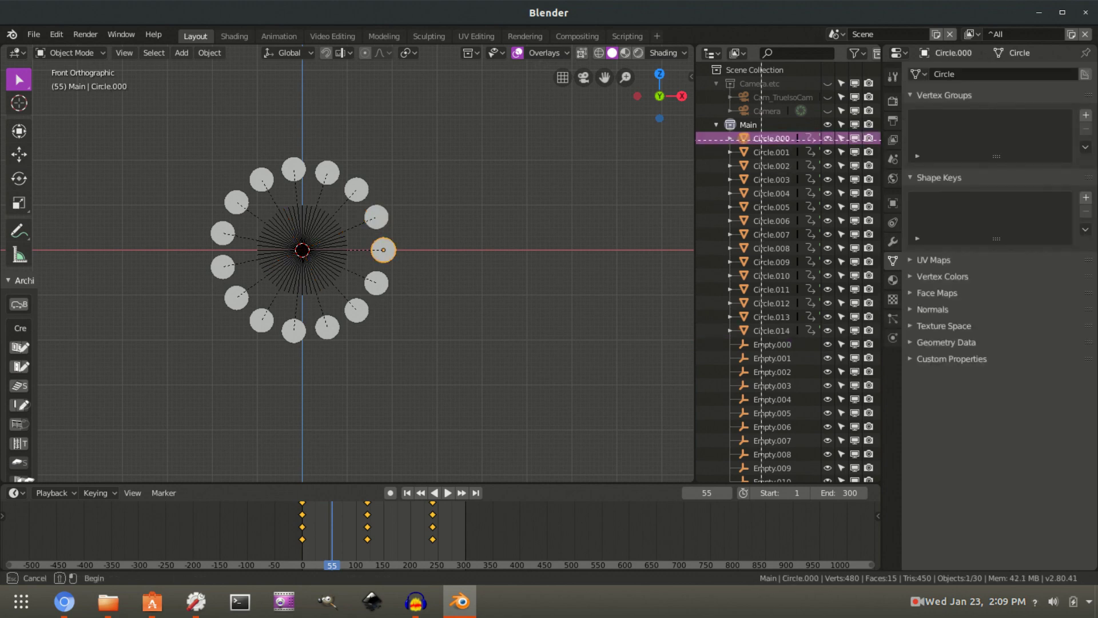
{"action": "left_click_drag", "start_coordinate": [762, 139], "coordinate": [787, 335]}
{"action": "right_click", "coordinate": [786, 317]}
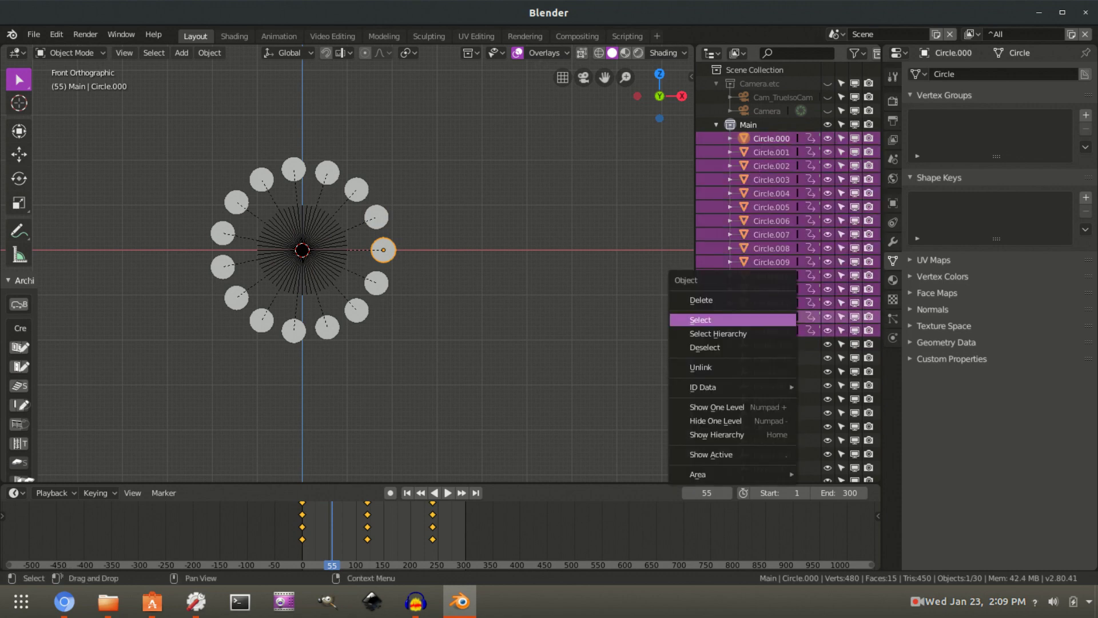
{"action": "left_click", "coordinate": [787, 318]}
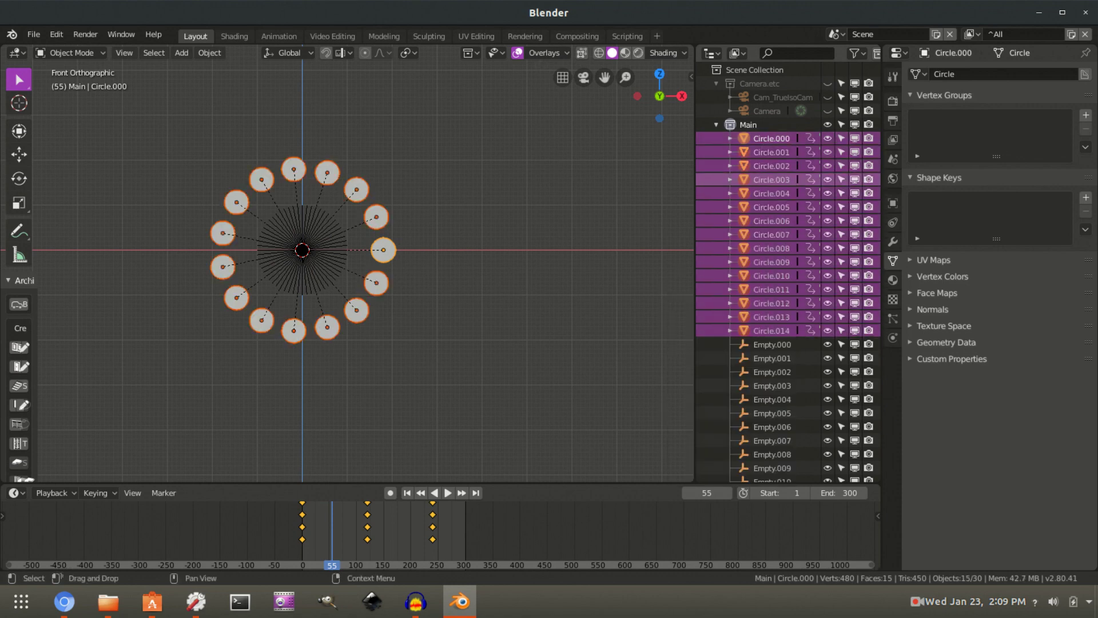
Set the offset to 4 frames in the Python script that offsets actions in time.
{"action": "left_click", "coordinate": [628, 36]}
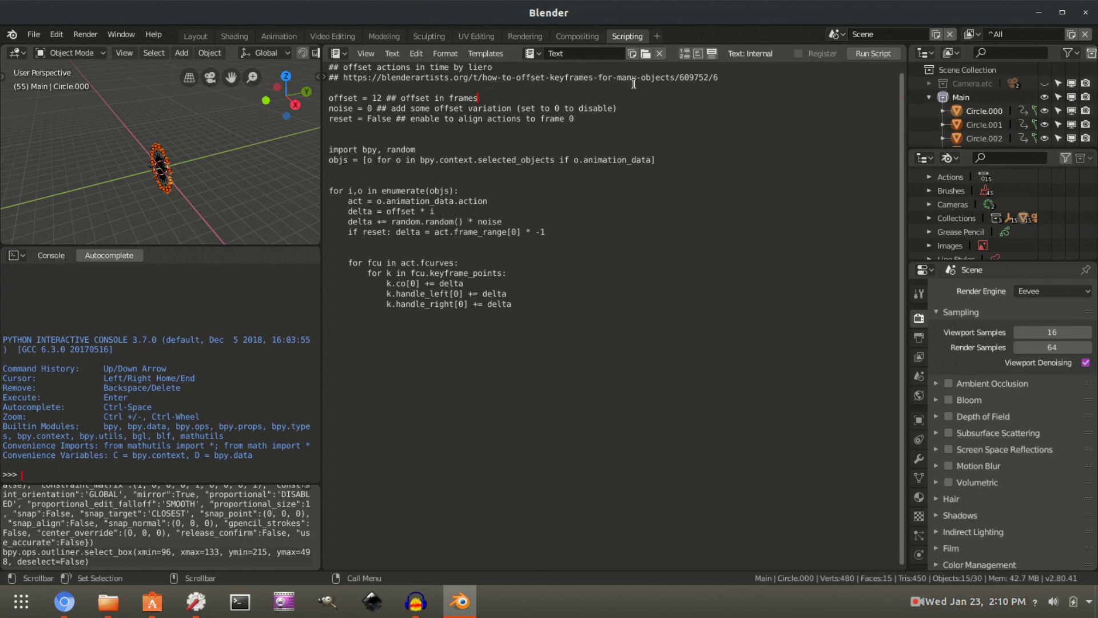
{"action": "left_click", "coordinate": [731, 77]}
{"action": "left_click", "coordinate": [384, 98]}
{"action": "key", "text": "BackSpace"}
{"action": "key", "text": "BackSpace"}
{"action": "type", "text": "4"}
{"action": "left_click", "coordinate": [595, 127]}
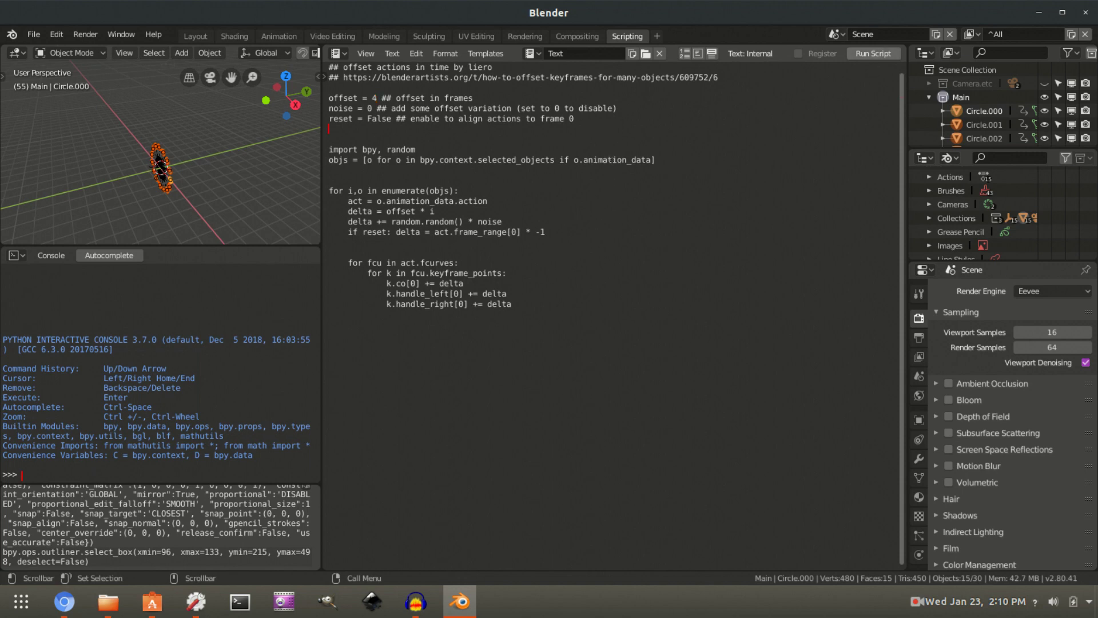
Run the offset script on the selected circles and play back the staggered ring in the viewport.
{"action": "left_click", "coordinate": [873, 53]}
{"action": "left_click", "coordinate": [195, 36]}
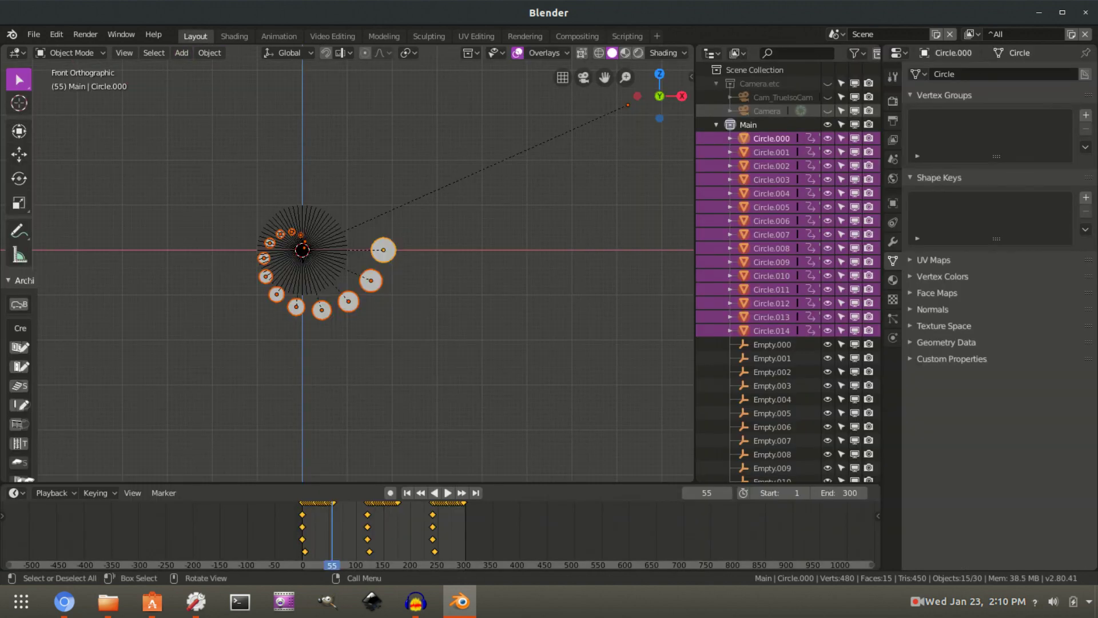
{"action": "key", "text": "space"}
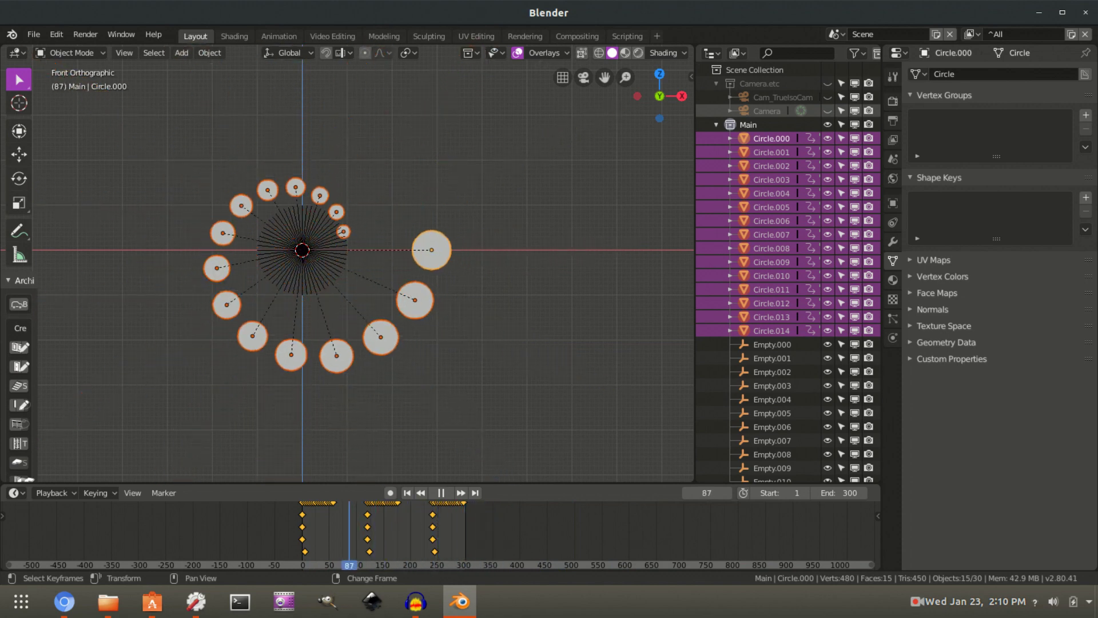
{"action": "key", "text": "space"}
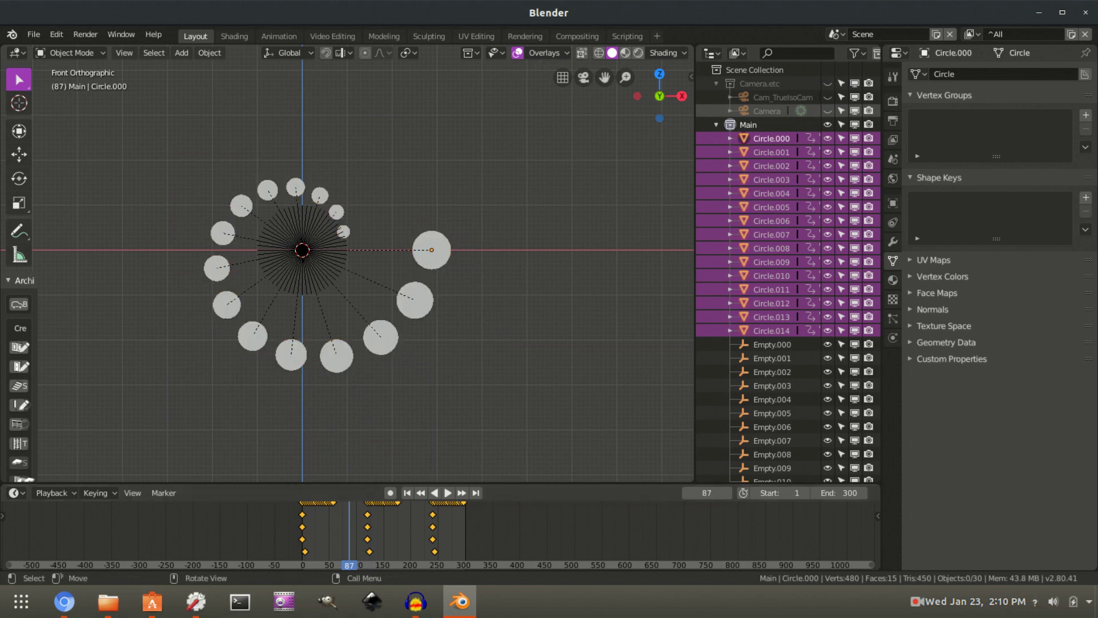
Duplicate all circles and empties in place and shift the duplicates' keyframes about 60 frames later.
{"action": "key", "text": "a"}
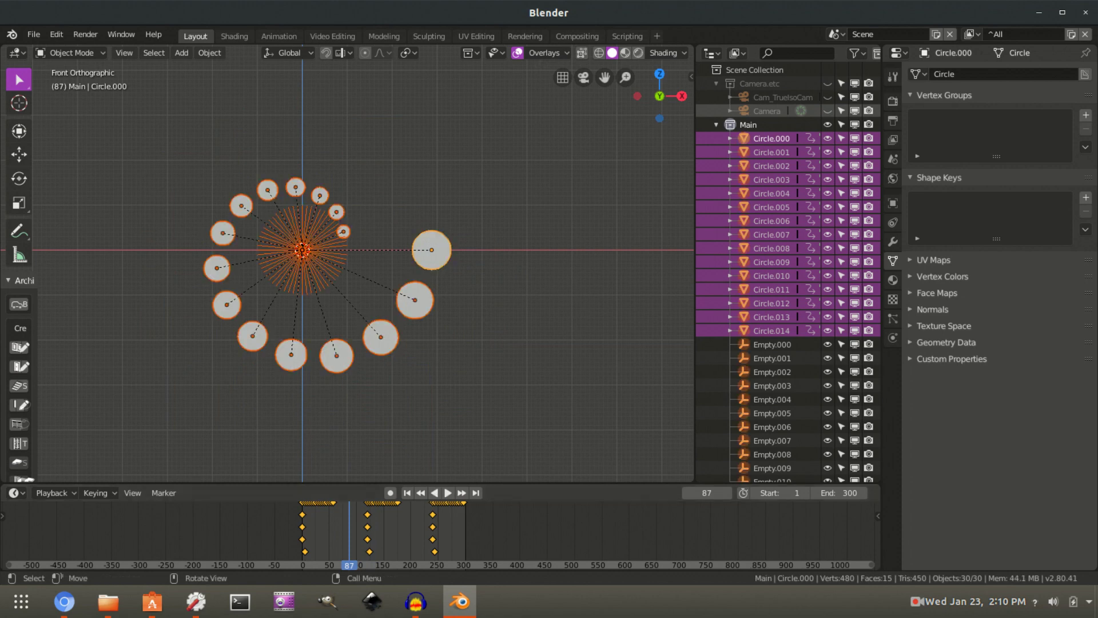
{"action": "key", "text": "shift"}
{"action": "key", "text": "shift+d"}
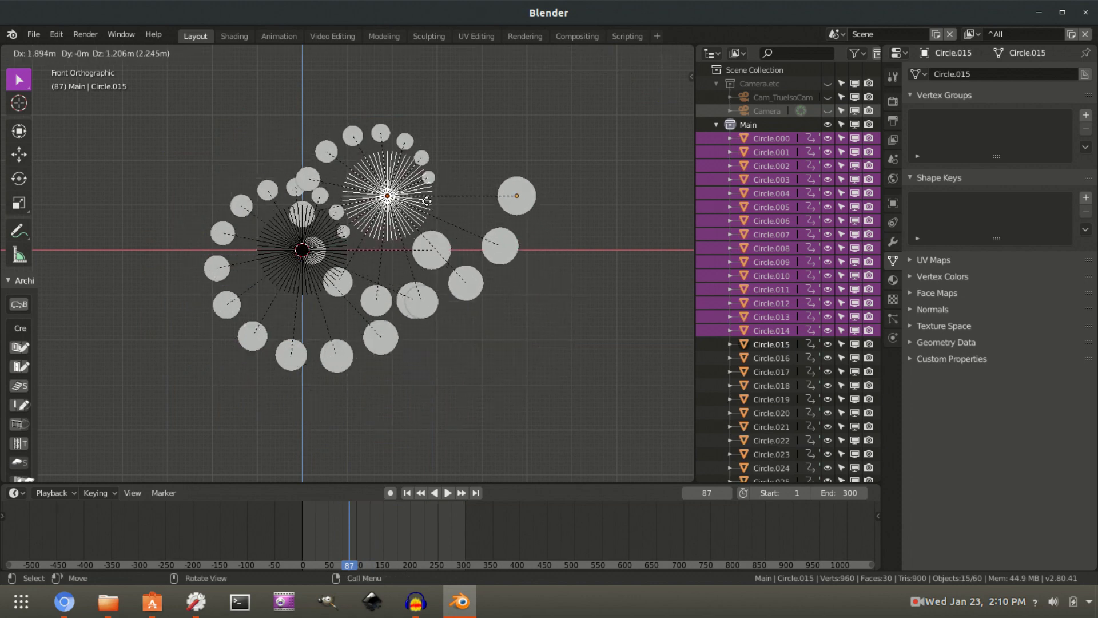
{"action": "key", "text": "Escape"}
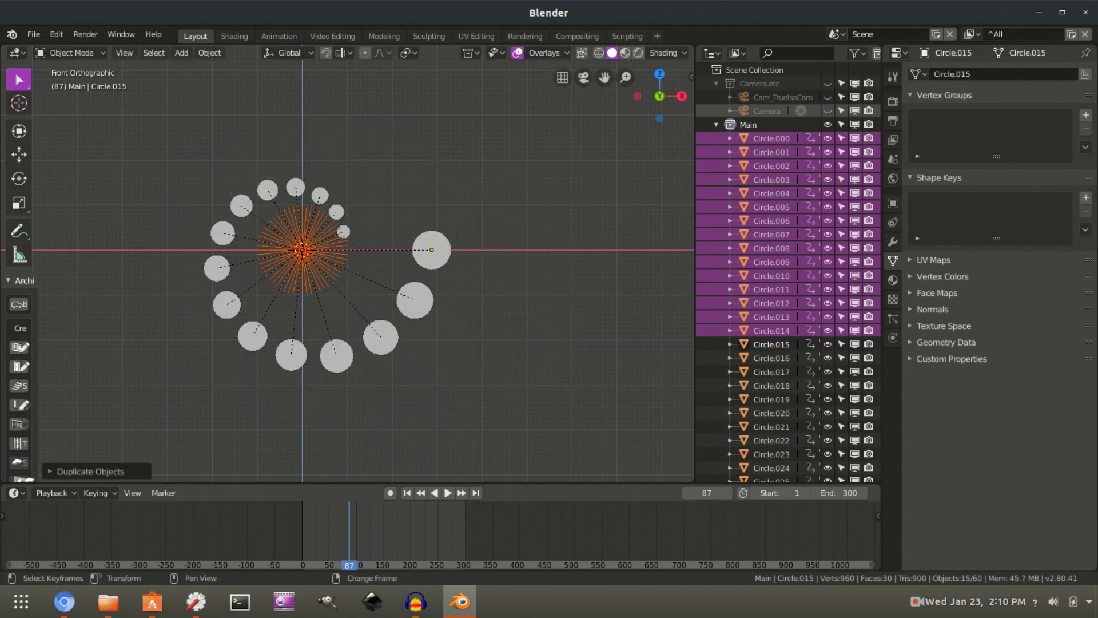
{"action": "middle_click_drag", "start_coordinate": [439, 517], "coordinate": [438, 540]}
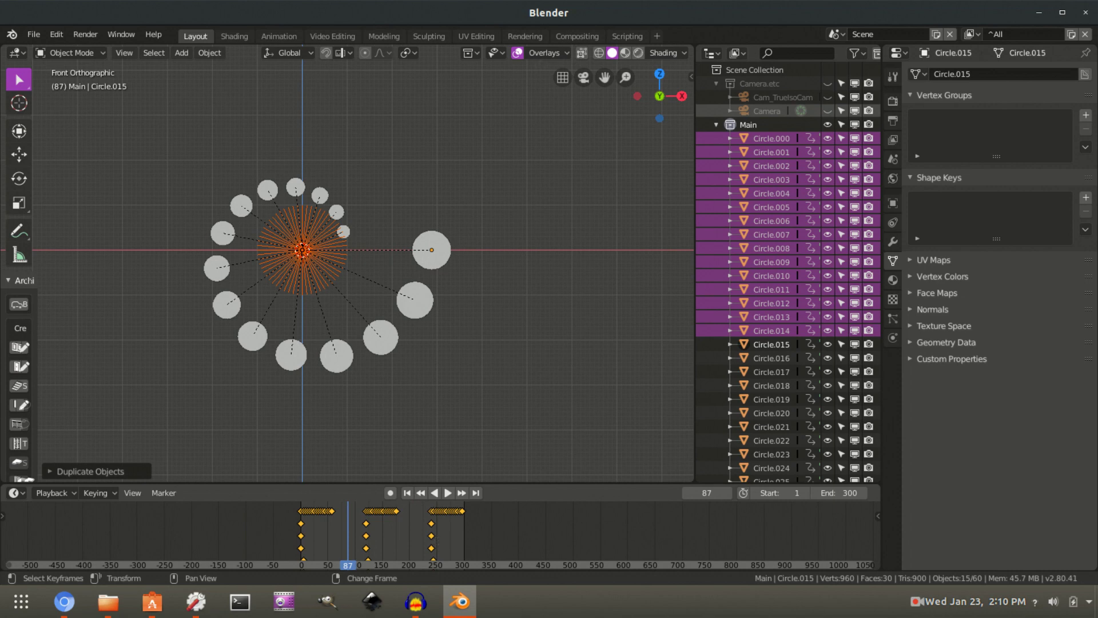
{"action": "key", "text": "g"}
{"action": "left_click", "coordinate": [448, 527]}
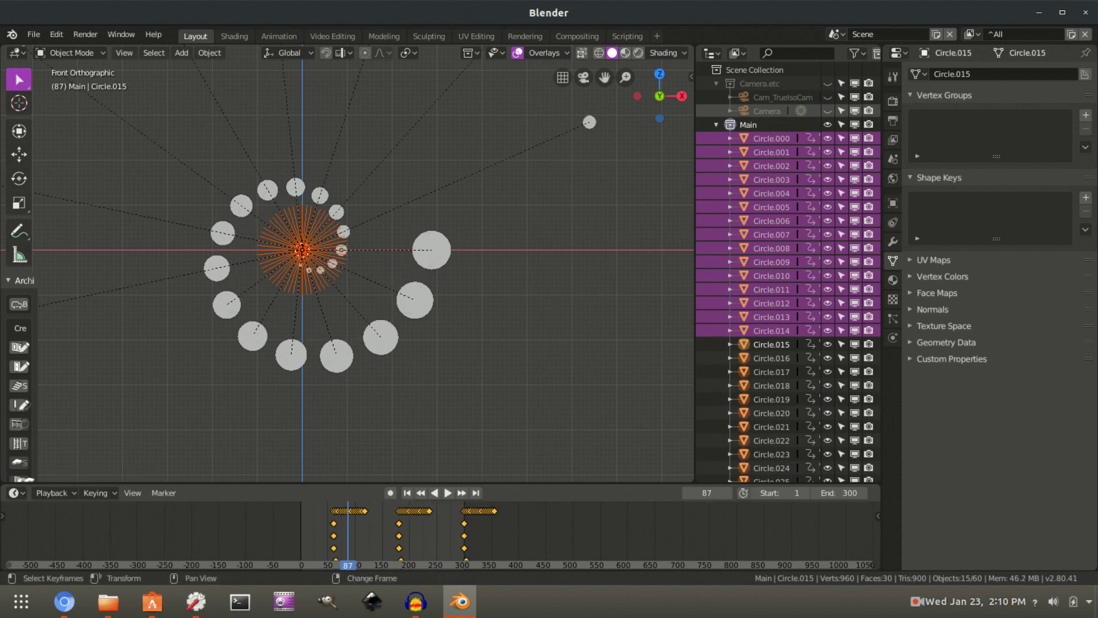
Play the animation from frame 0 to check the timing of the duplicated ring.
{"action": "key", "text": "shift+Left"}
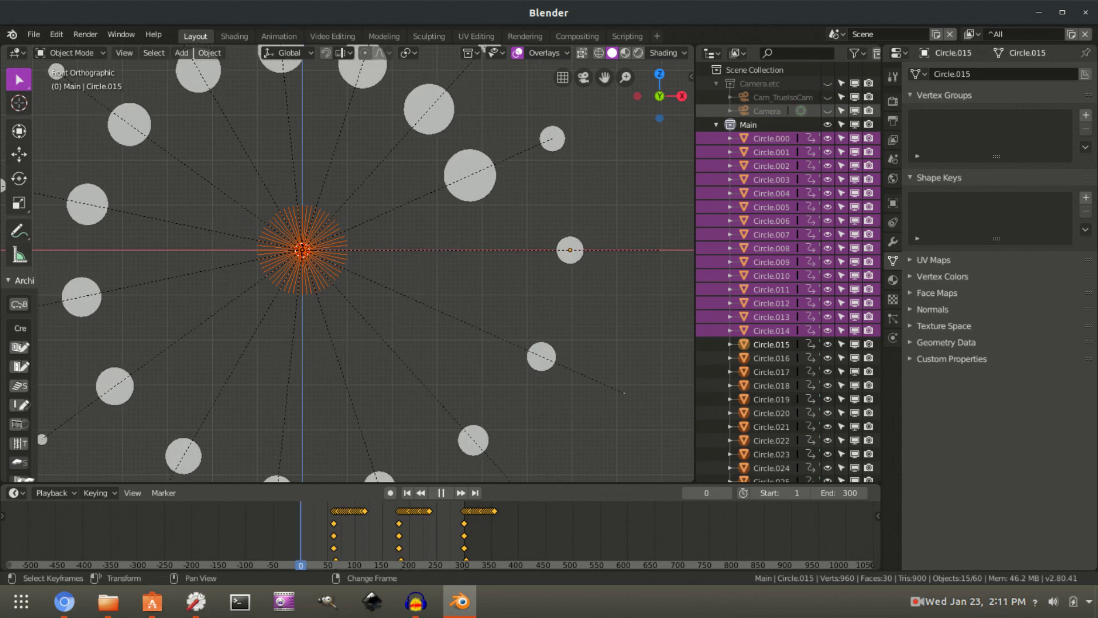
{"action": "key", "text": "space"}
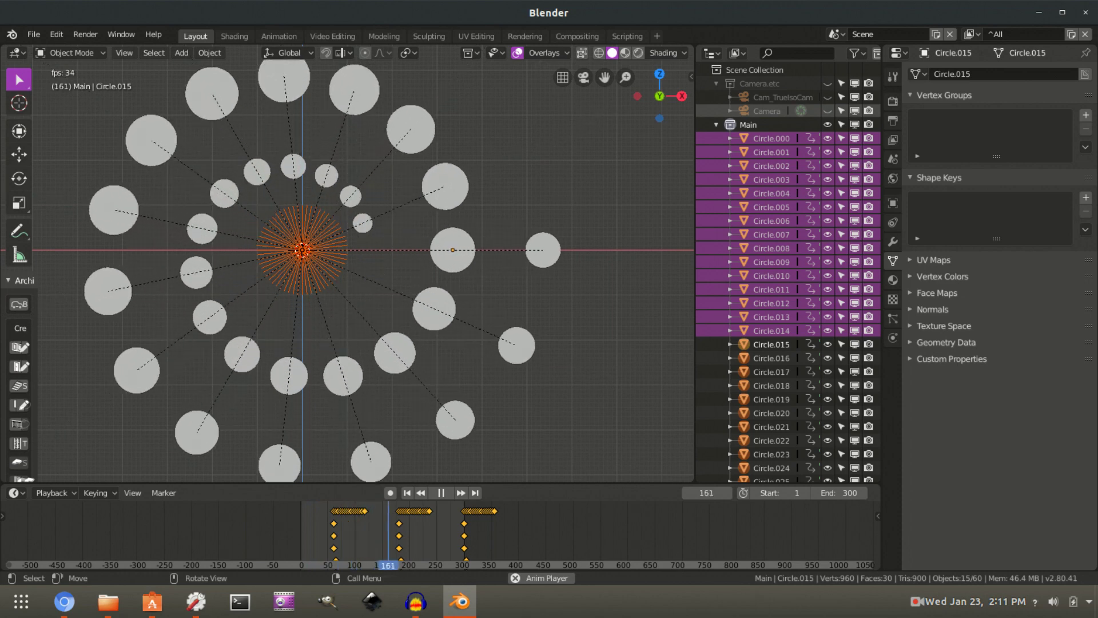
{"action": "key", "text": "space"}
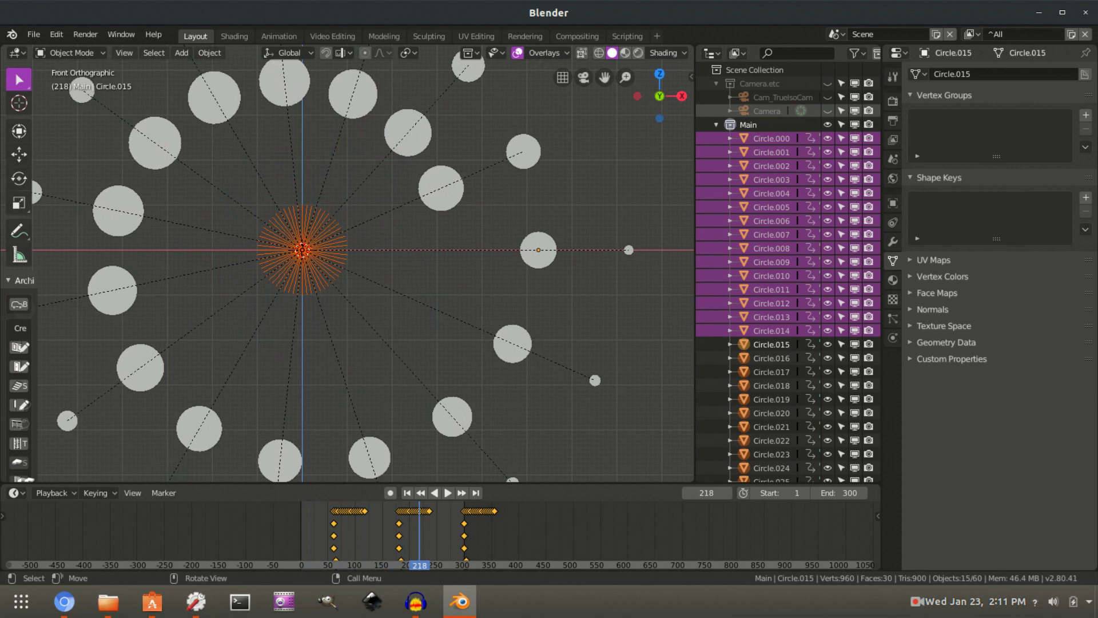
Duplicate every object in place again and shift the new duplicates' keyframes 120 frames later.
{"action": "key", "text": "alt+a"}
{"action": "key", "text": "a"}
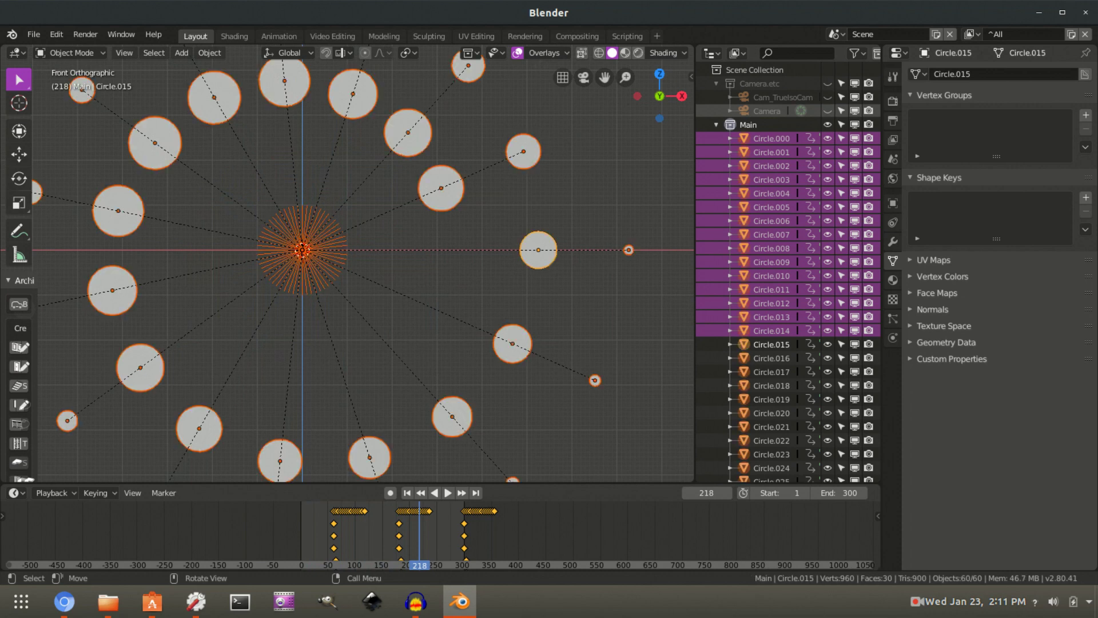
{"action": "key", "text": "shift+d"}
{"action": "key", "text": "Escape"}
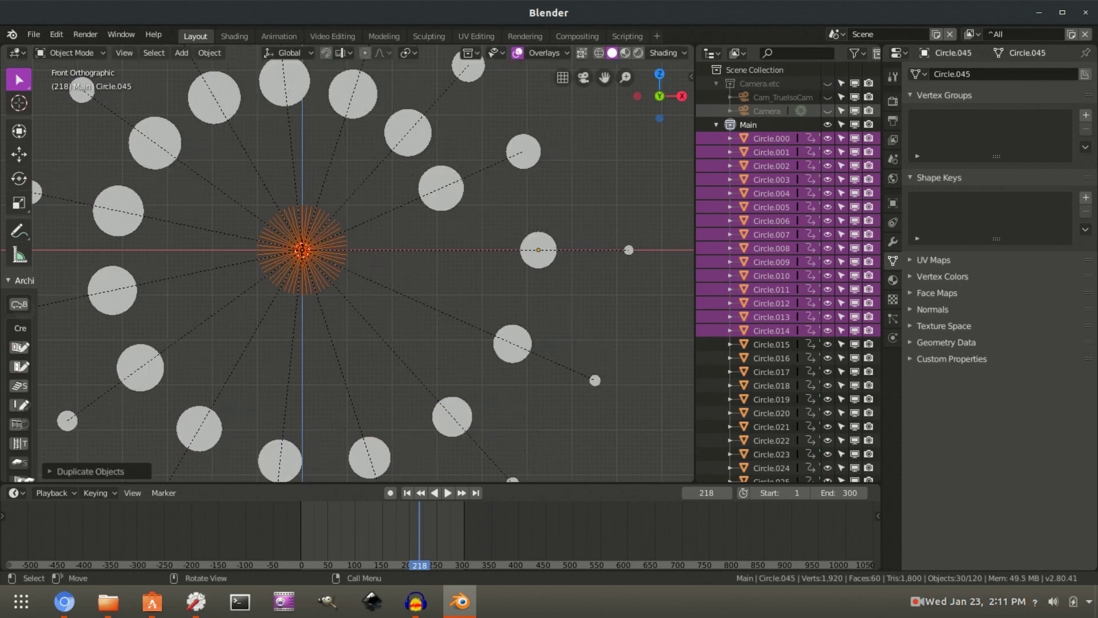
{"action": "middle_click_drag", "start_coordinate": [435, 533], "coordinate": [447, 538]}
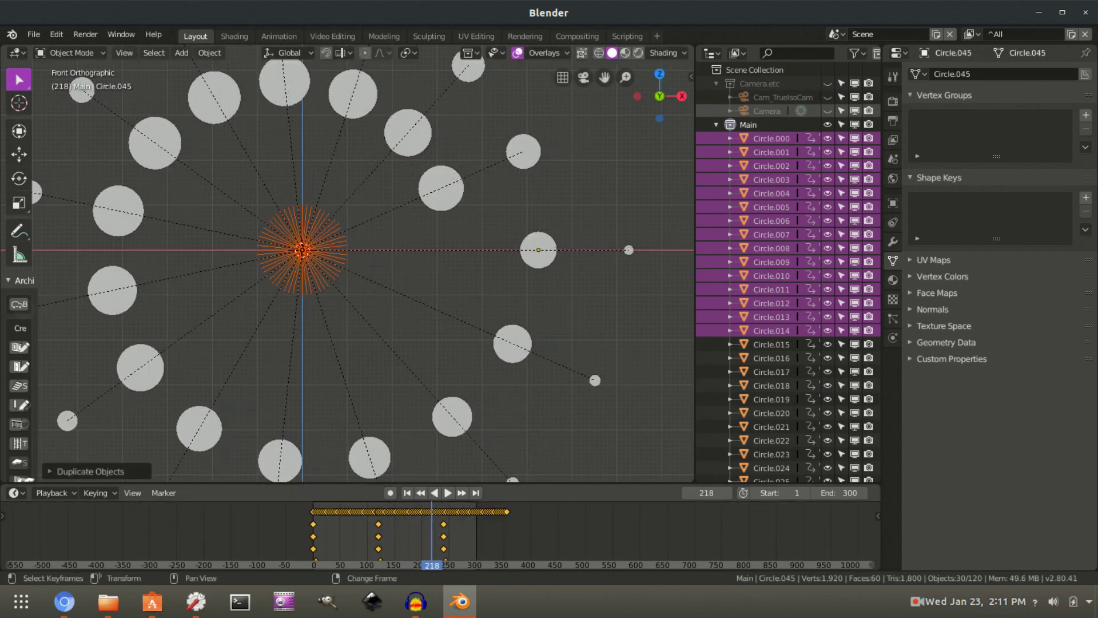
{"action": "type", "text": "g120"}
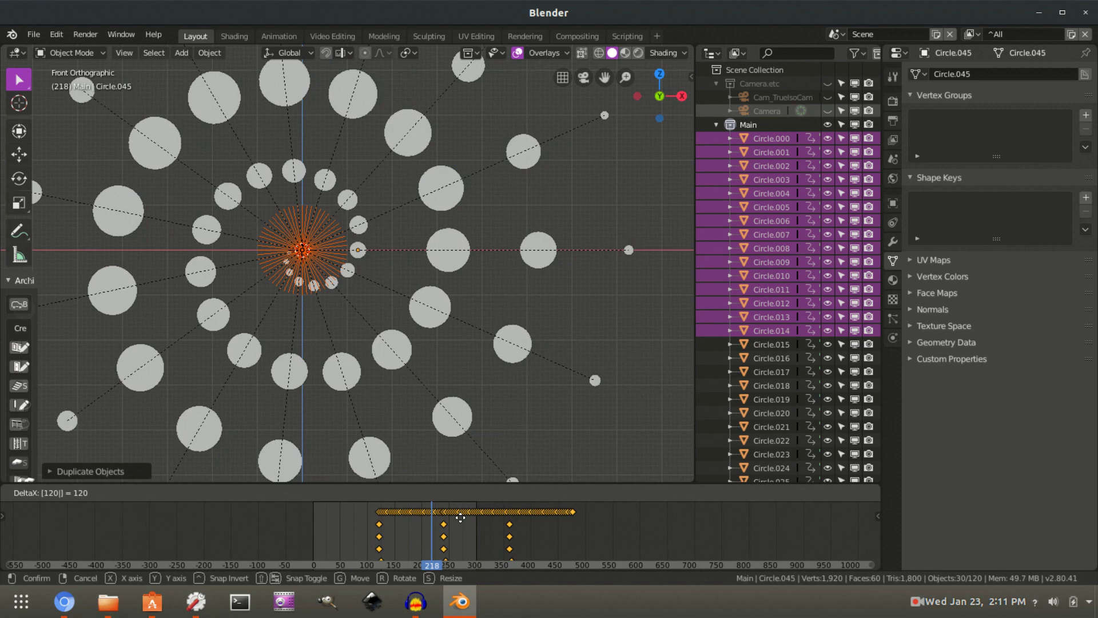
{"action": "key", "text": "Return"}
Play back the combined rings, and try an end frame of 60 by playing the loop from frame 0.
{"action": "key", "text": "space"}
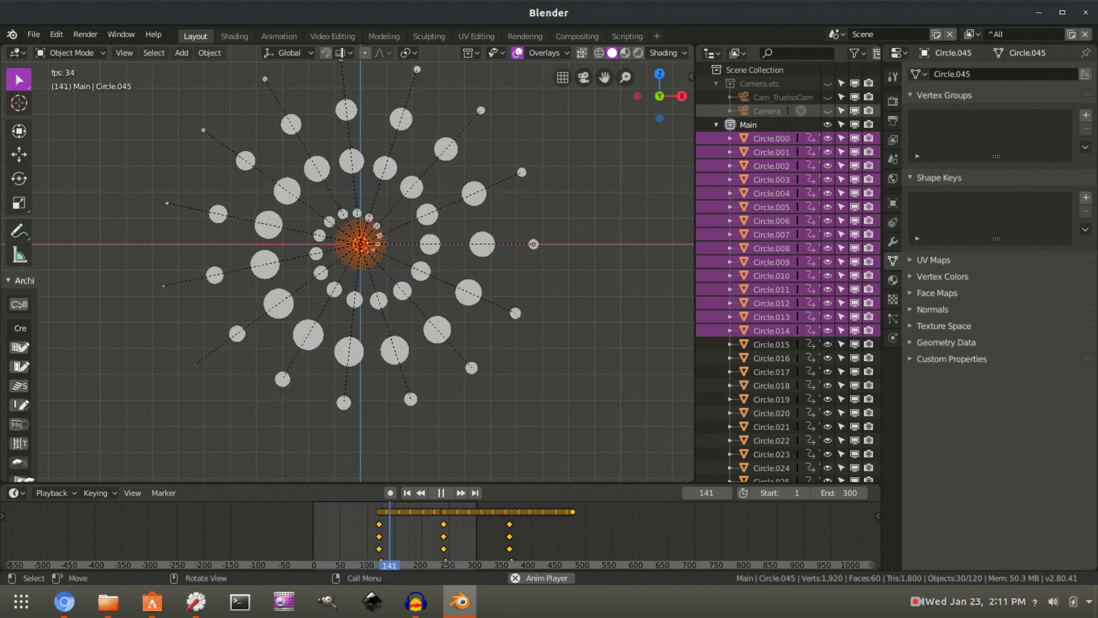
{"action": "key", "text": "space"}
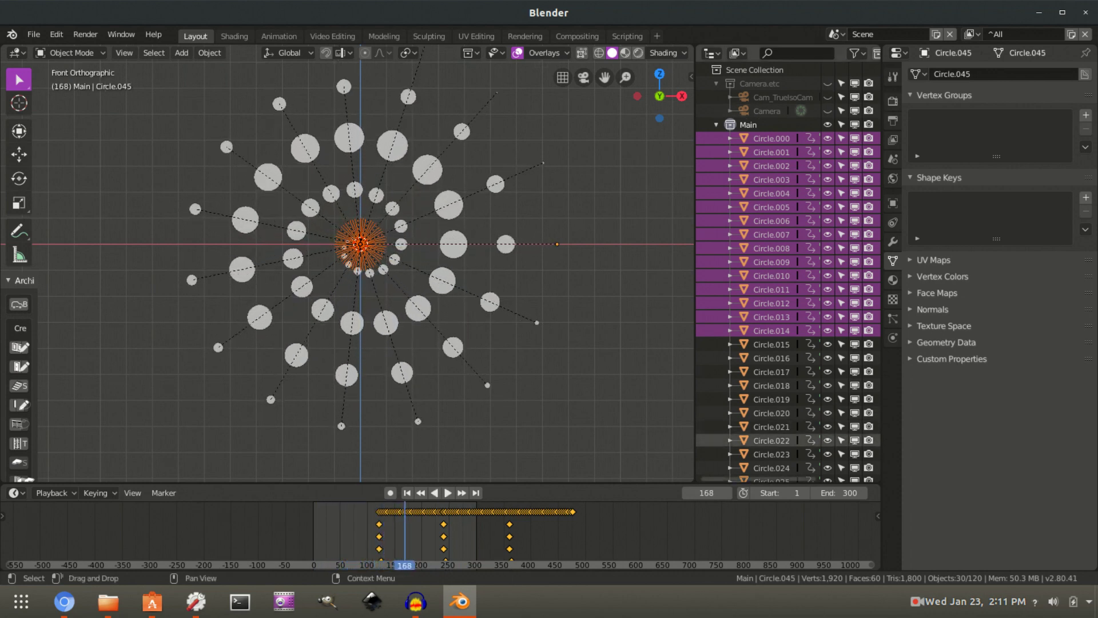
{"action": "left_click", "coordinate": [842, 492]}
{"action": "type", "text": "60"}
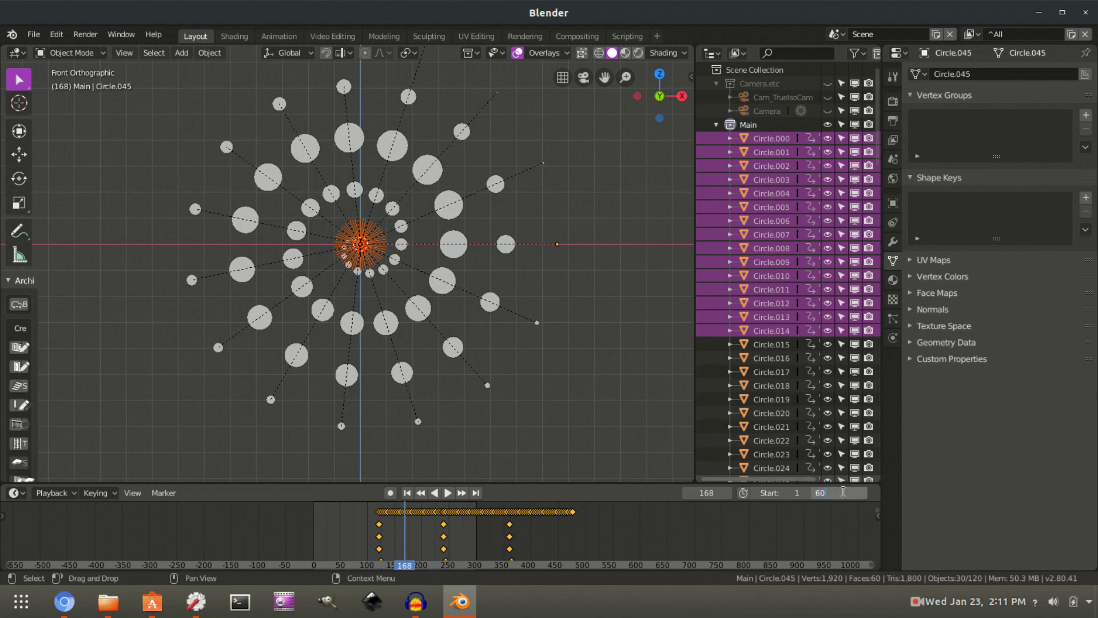
{"action": "key", "text": "Return"}
{"action": "right_click", "coordinate": [313, 535]}
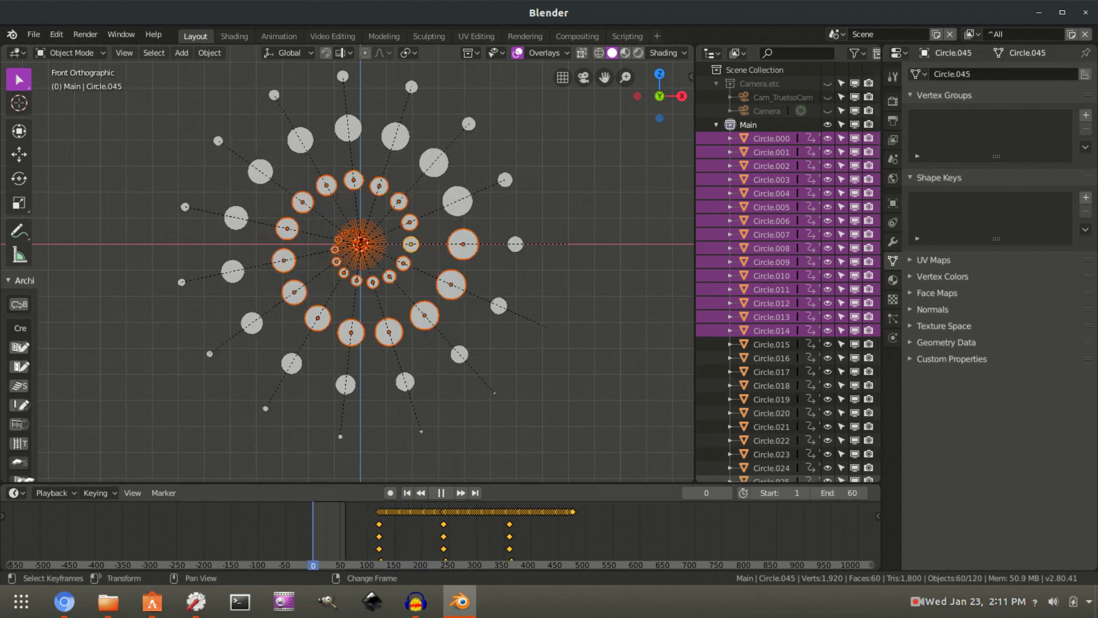
{"action": "key", "text": "space"}
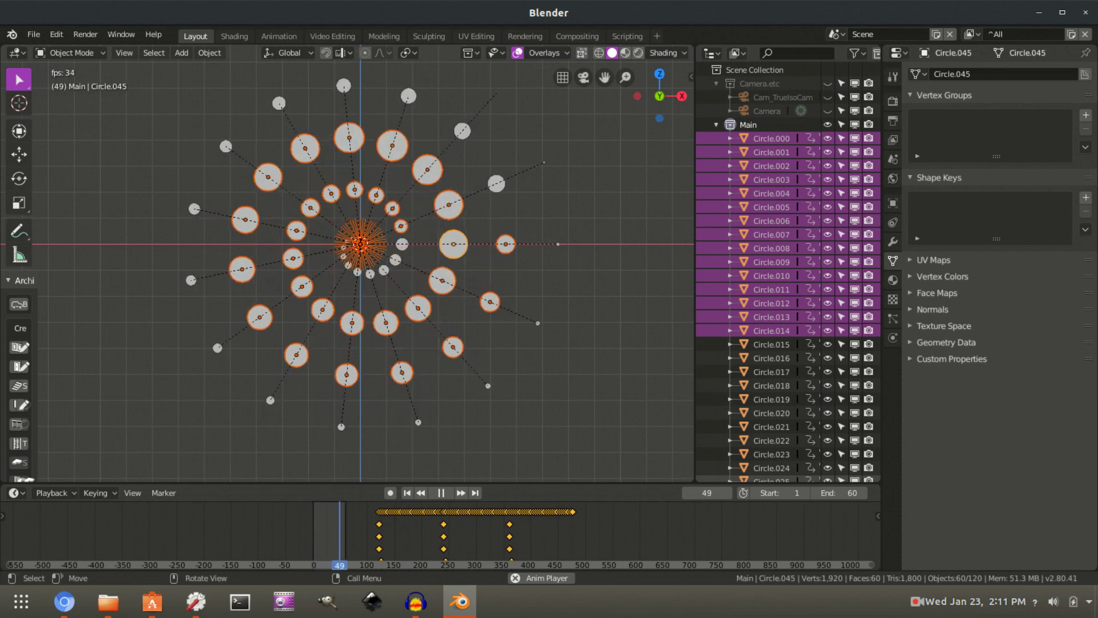
{"action": "key", "text": "space"}
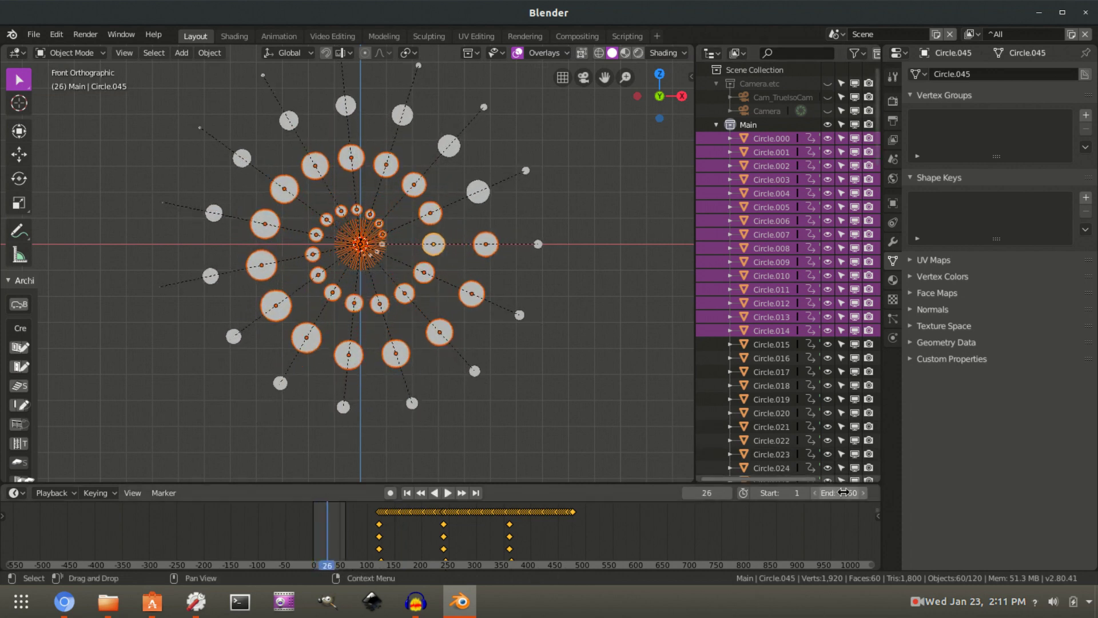
Set the end frame to 120 and play the loop from the start with all objects deselected.
{"action": "left_click", "coordinate": [864, 490]}
{"action": "key", "text": "Return"}
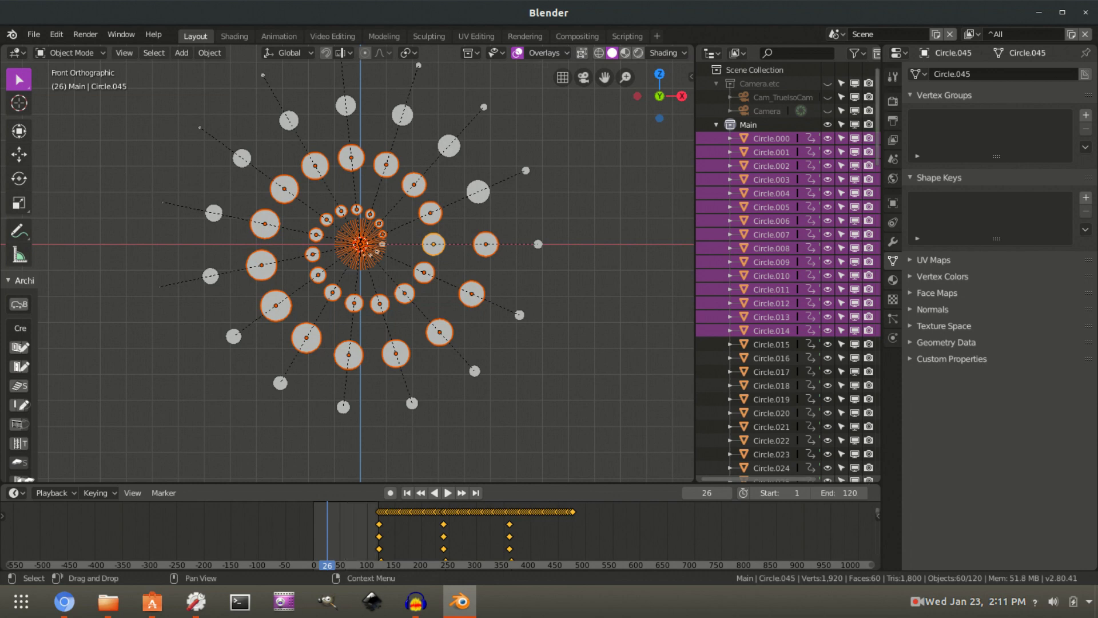
{"action": "key", "text": "space"}
{"action": "key", "text": "shift+Left"}
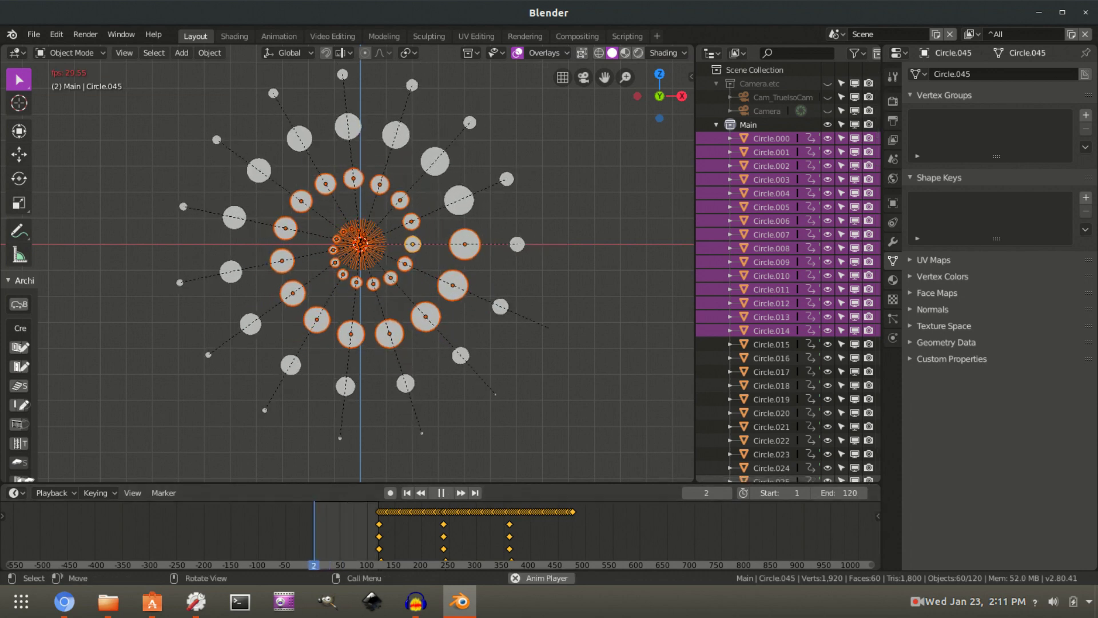
{"action": "key", "text": "alt+a"}
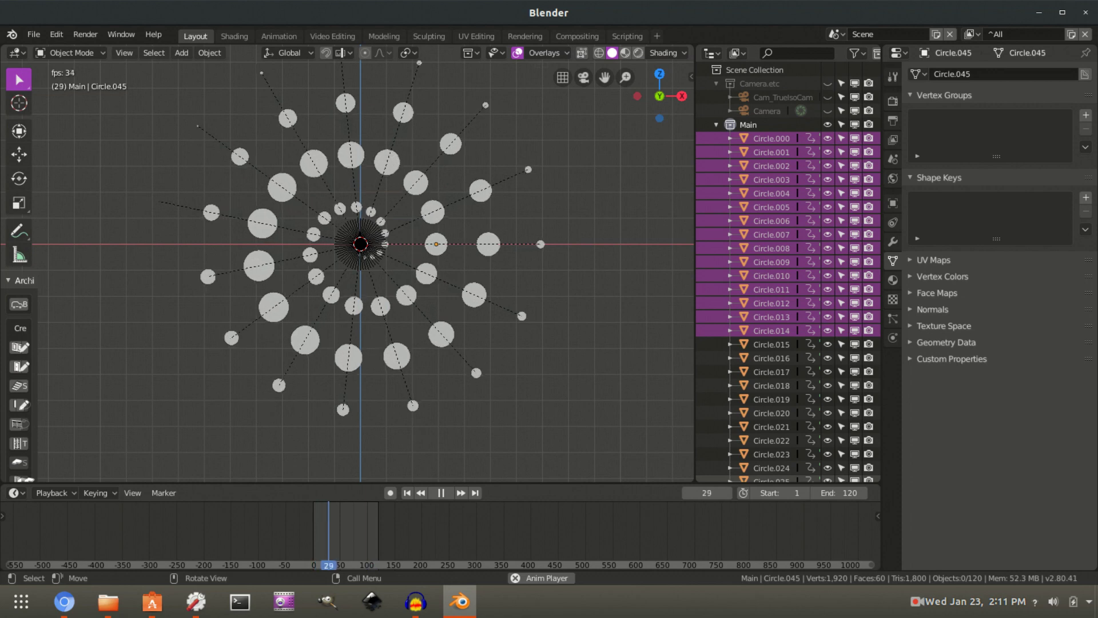
{"action": "key", "text": "space"}
Stop the playback, select Circle.000 and assign the existing ^White material to it.
{"action": "left_click", "coordinate": [482, 298]}
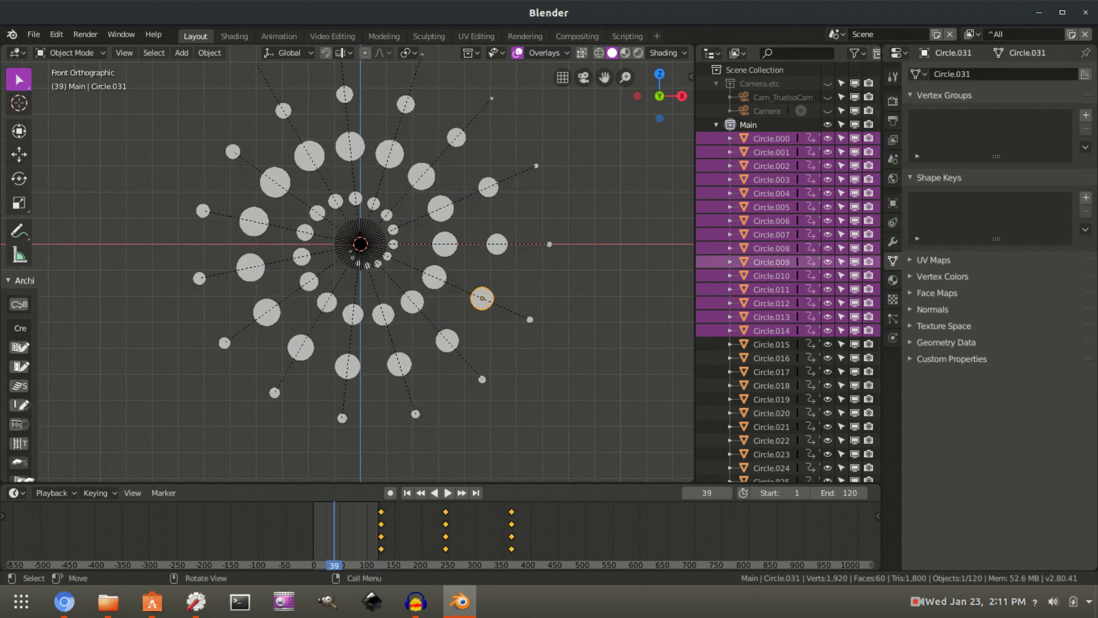
{"action": "left_click", "coordinate": [771, 139]}
{"action": "right_click", "coordinate": [743, 138]}
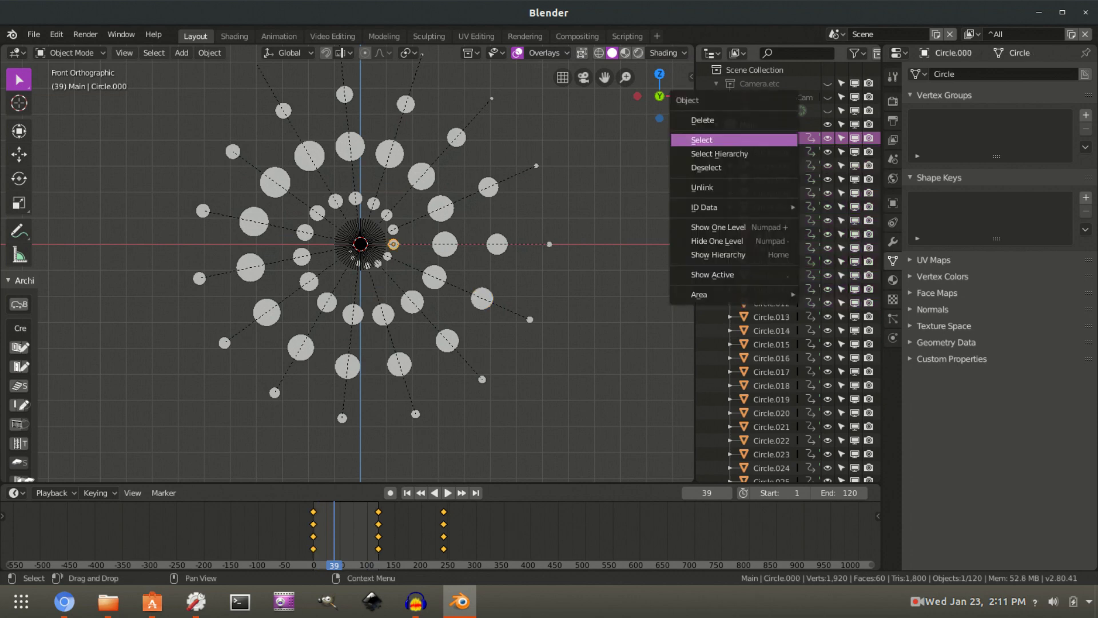
{"action": "left_click", "coordinate": [702, 140]}
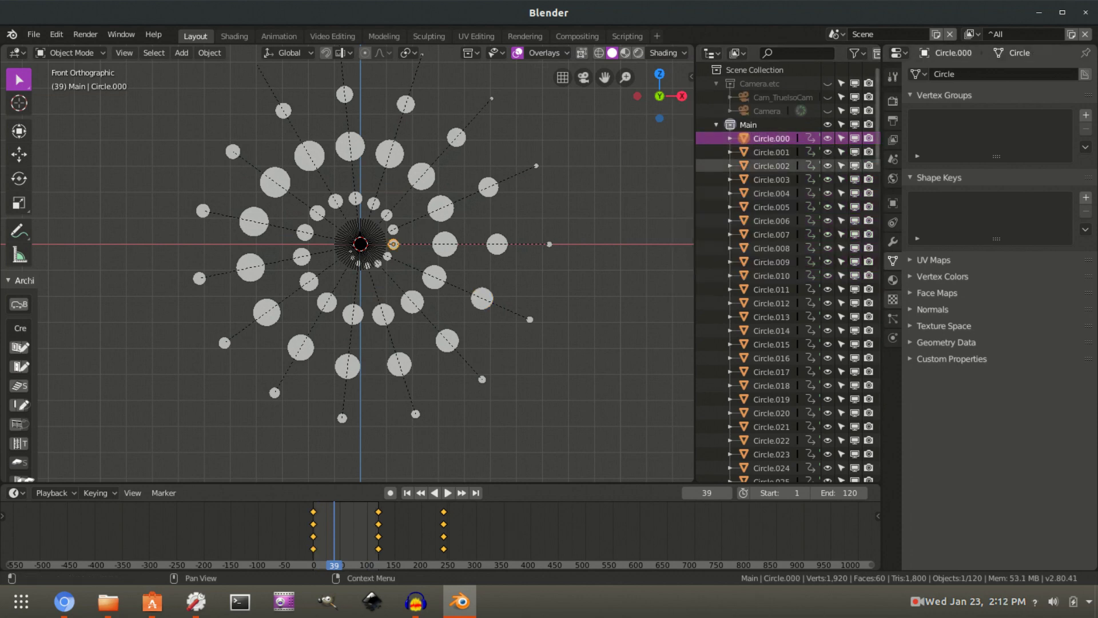
{"action": "left_click", "coordinate": [893, 279]}
{"action": "left_click", "coordinate": [916, 132]}
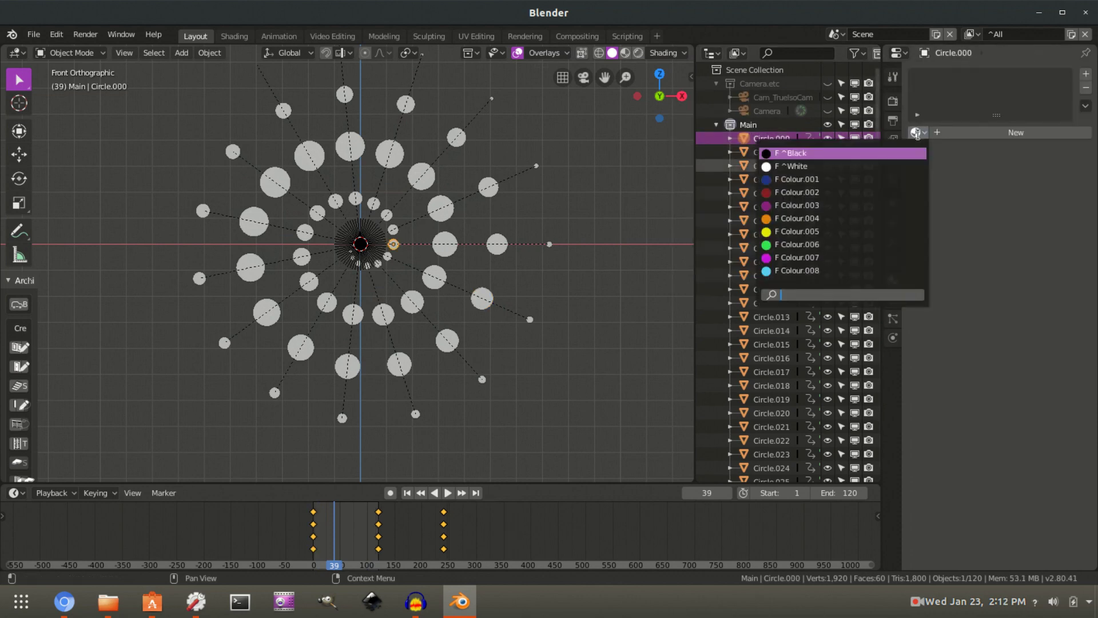
{"action": "left_click", "coordinate": [876, 167]}
In the ^White material's nodes, remove the Mix Shader and connect the Emission shader directly to the Material Output surface.
{"action": "left_click", "coordinate": [234, 36]}
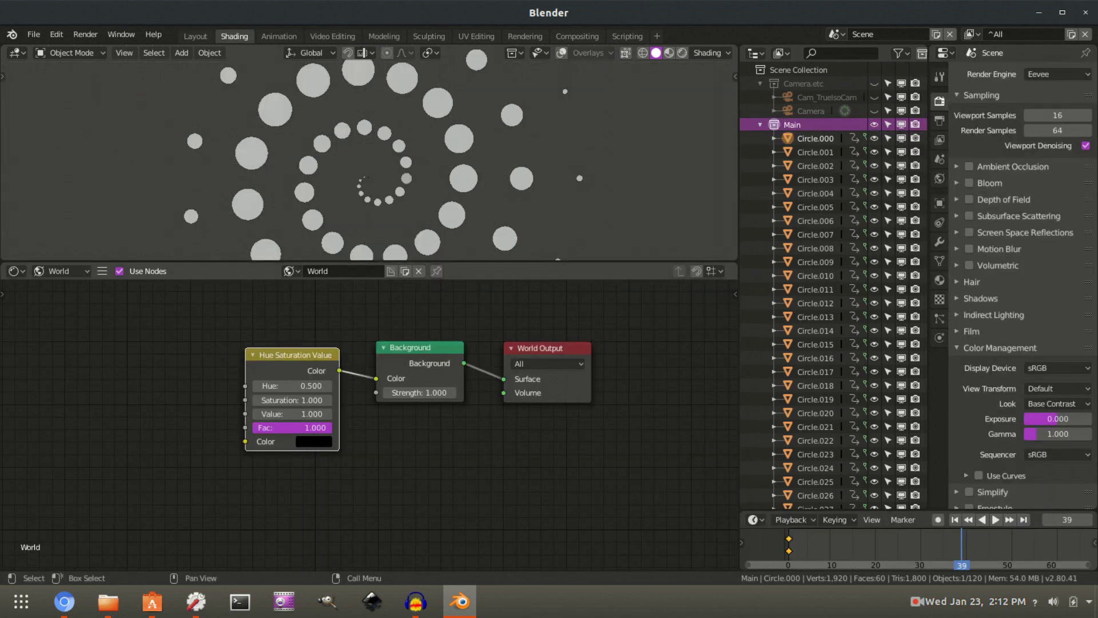
{"action": "left_click", "coordinate": [60, 271]}
{"action": "left_click", "coordinate": [57, 253]}
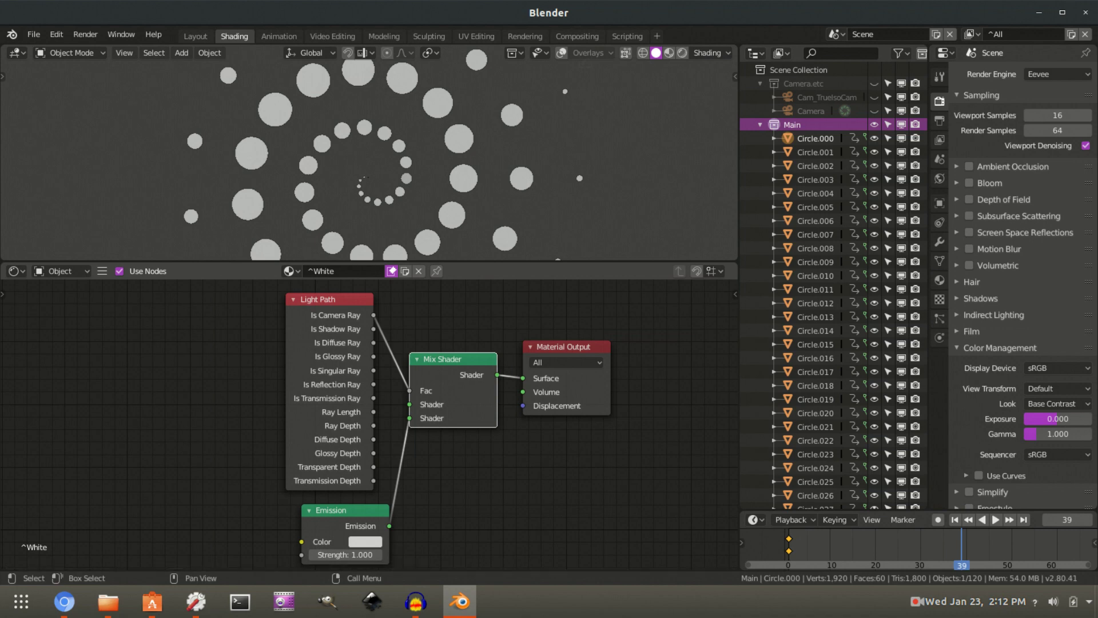
{"action": "left_click_drag", "start_coordinate": [329, 299], "coordinate": [224, 312]}
{"action": "left_click", "coordinate": [453, 360]}
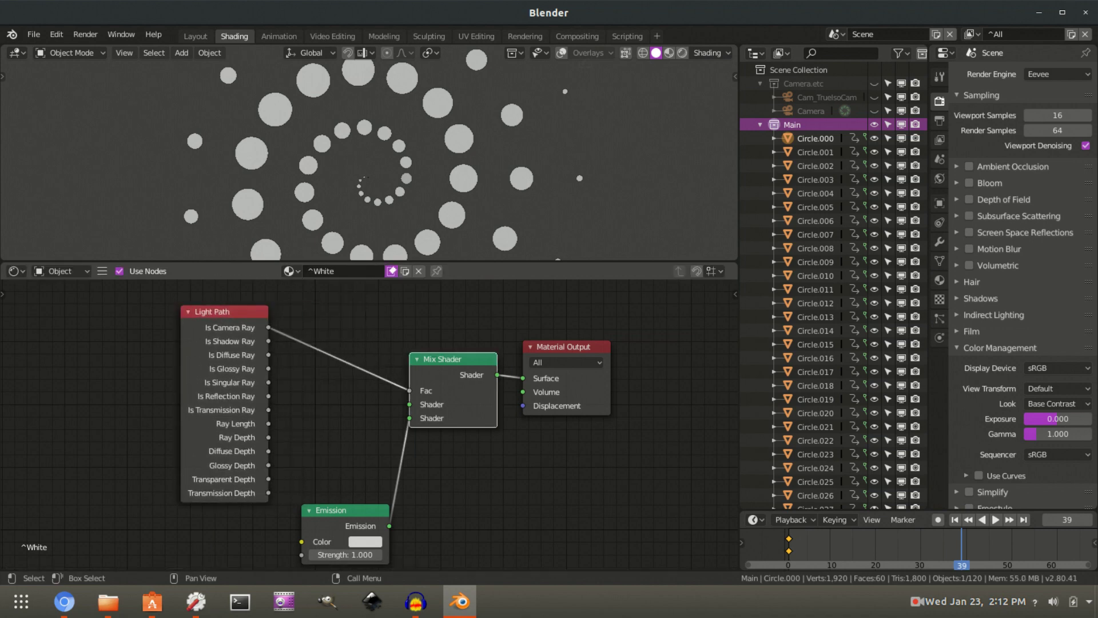
{"action": "key", "text": "x"}
{"action": "left_click_drag", "start_coordinate": [389, 526], "coordinate": [523, 379]}
{"action": "left_click_drag", "start_coordinate": [343, 510], "coordinate": [410, 377]}
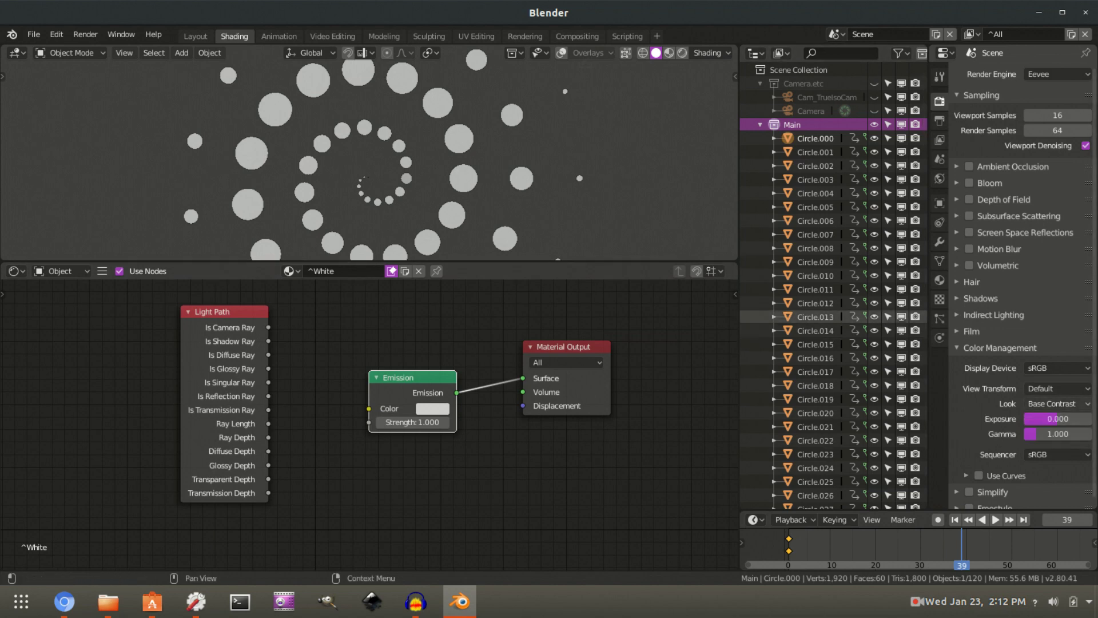
Keep the view transform at Default and set the world's background colour to a near-black with R, G and B at 0.004.
{"action": "left_click", "coordinate": [1056, 389]}
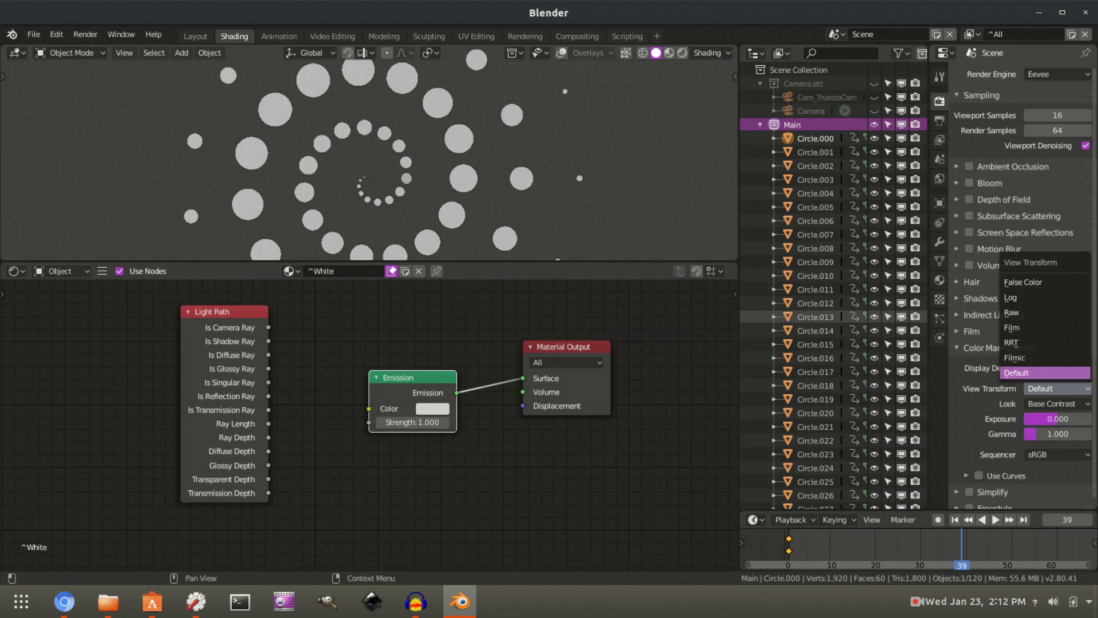
{"action": "left_click", "coordinate": [1045, 373]}
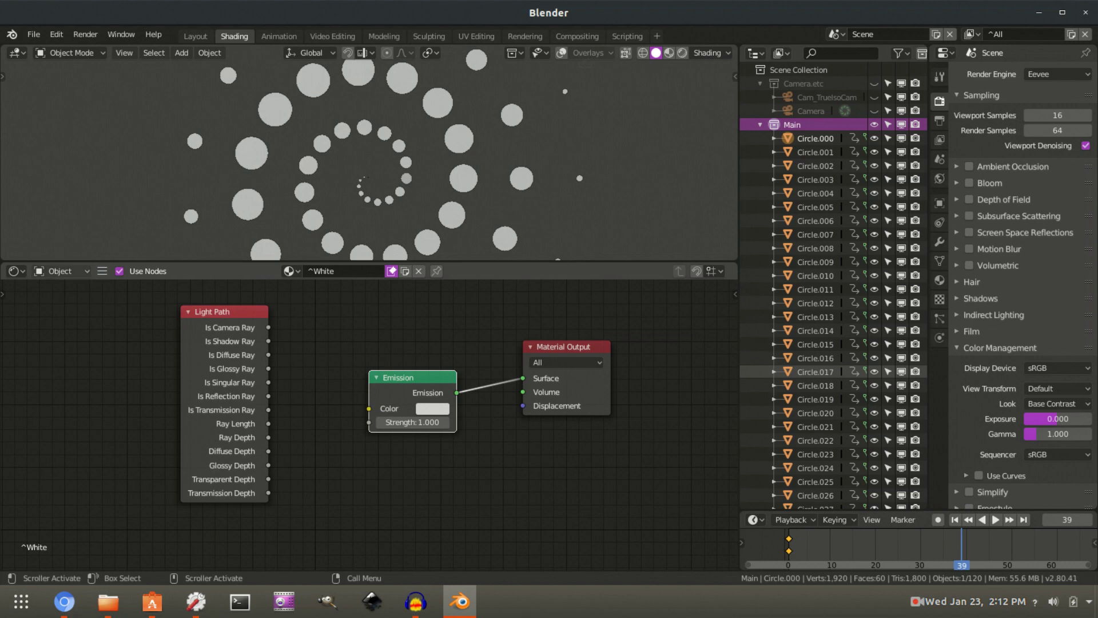
{"action": "left_click", "coordinate": [60, 271]}
{"action": "left_click", "coordinate": [55, 243]}
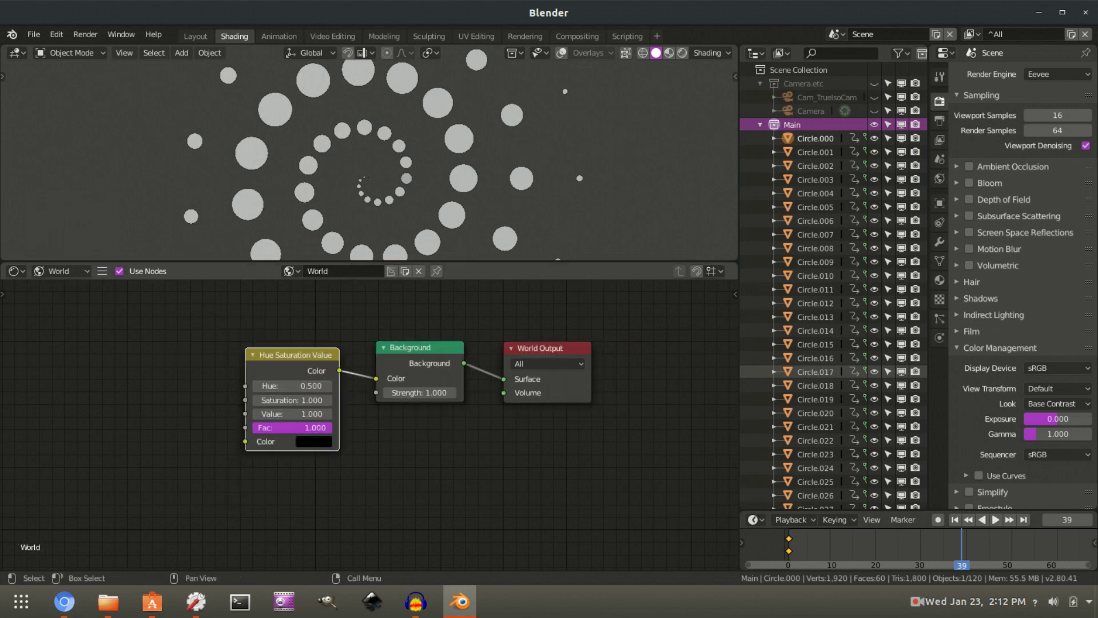
{"action": "left_click", "coordinate": [313, 441]}
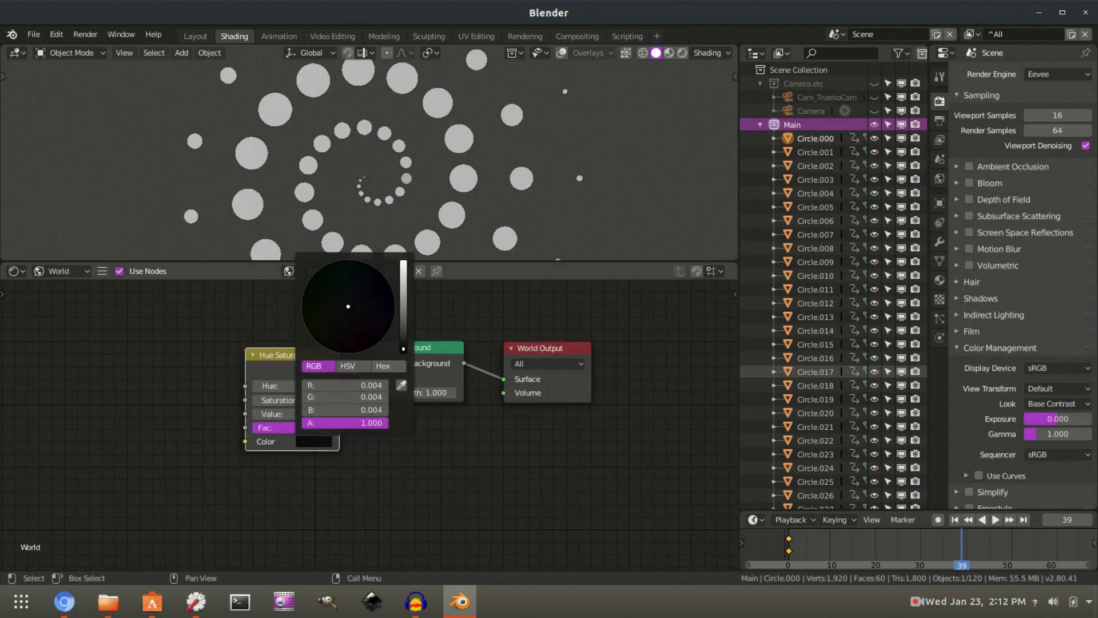
Show the zoomed-out spiral in Rendered viewport shading.
{"action": "scroll", "coordinate": [450, 163], "scroll_direction": "down", "scroll_amount": 3}
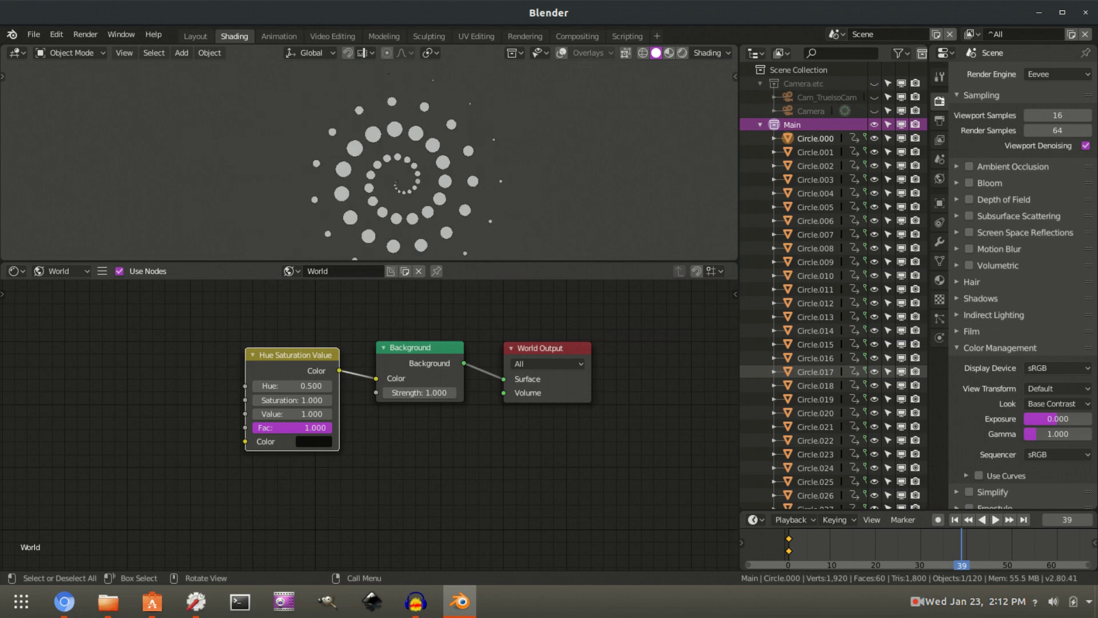
{"action": "key", "text": "z"}
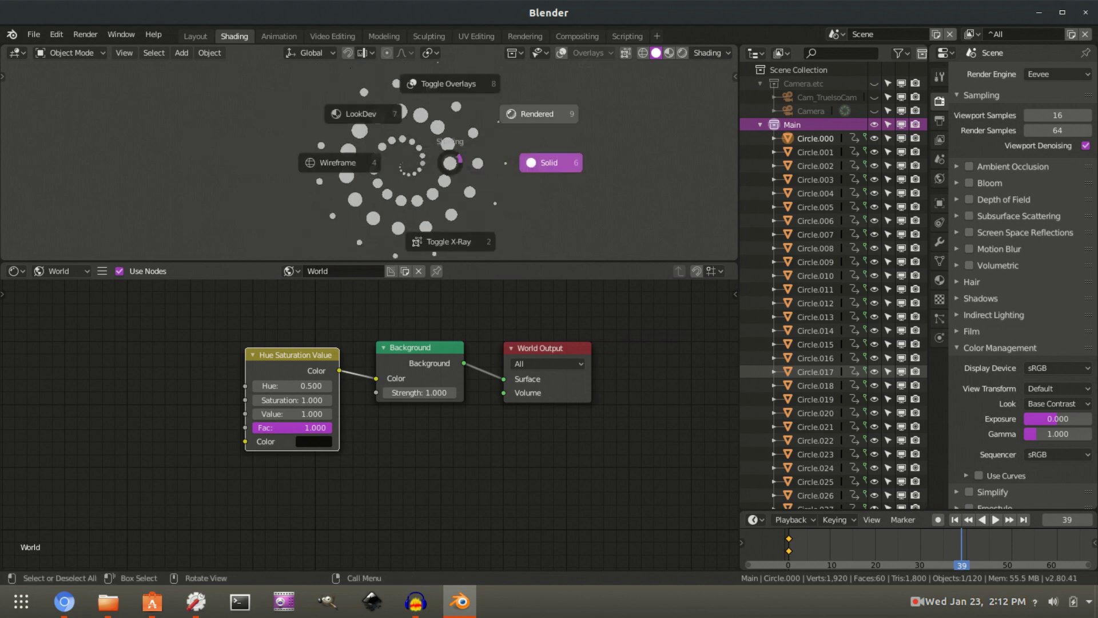
{"action": "left_click", "coordinate": [537, 114]}
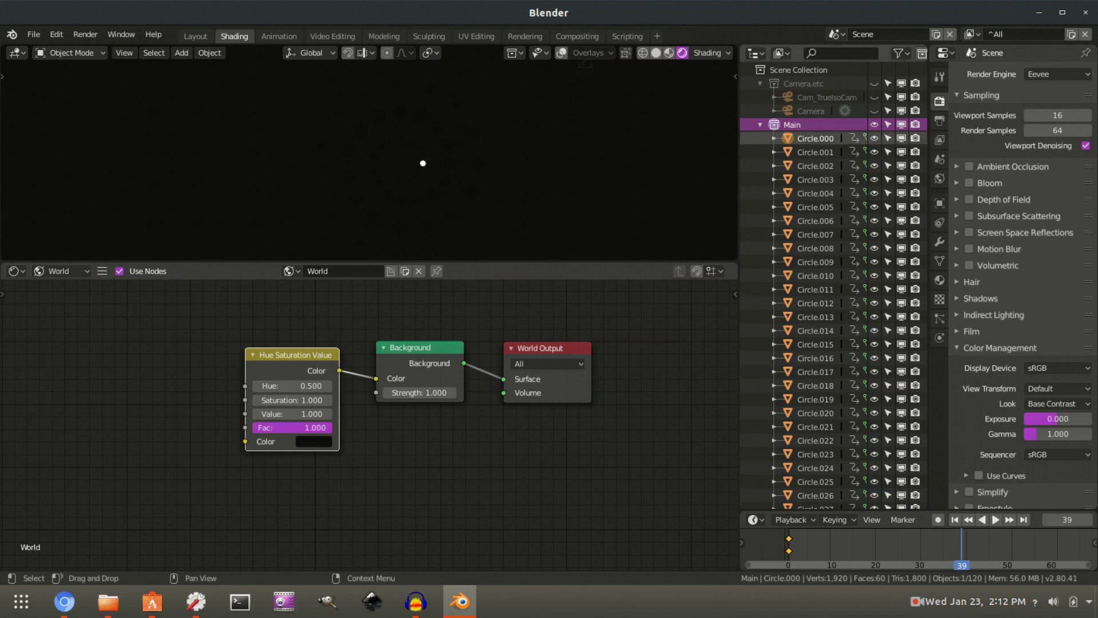
Select all circle objects from Circle.000 to Circle.059, keeping Circle.000 active.
{"action": "key", "text": "b"}
{"action": "left_click_drag", "start_coordinate": [808, 141], "coordinate": [826, 503]}
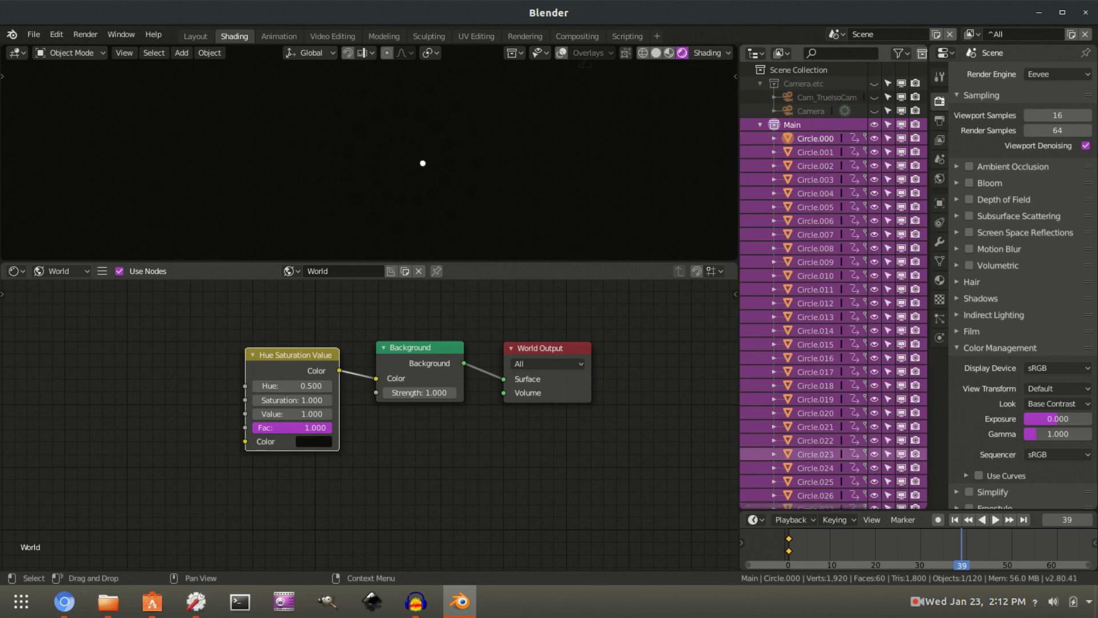
{"action": "scroll", "coordinate": [818, 286], "scroll_direction": "down", "scroll_amount": 12}
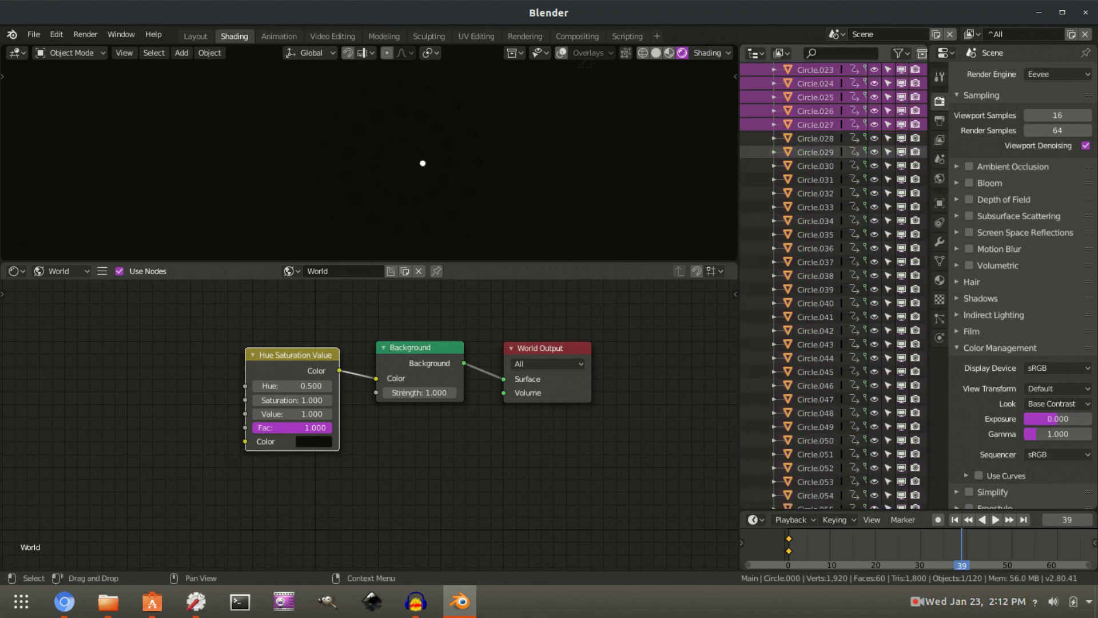
{"action": "key", "text": "b"}
{"action": "left_click_drag", "start_coordinate": [810, 120], "coordinate": [833, 496]}
{"action": "scroll", "coordinate": [830, 435], "scroll_direction": "down", "scroll_amount": 6}
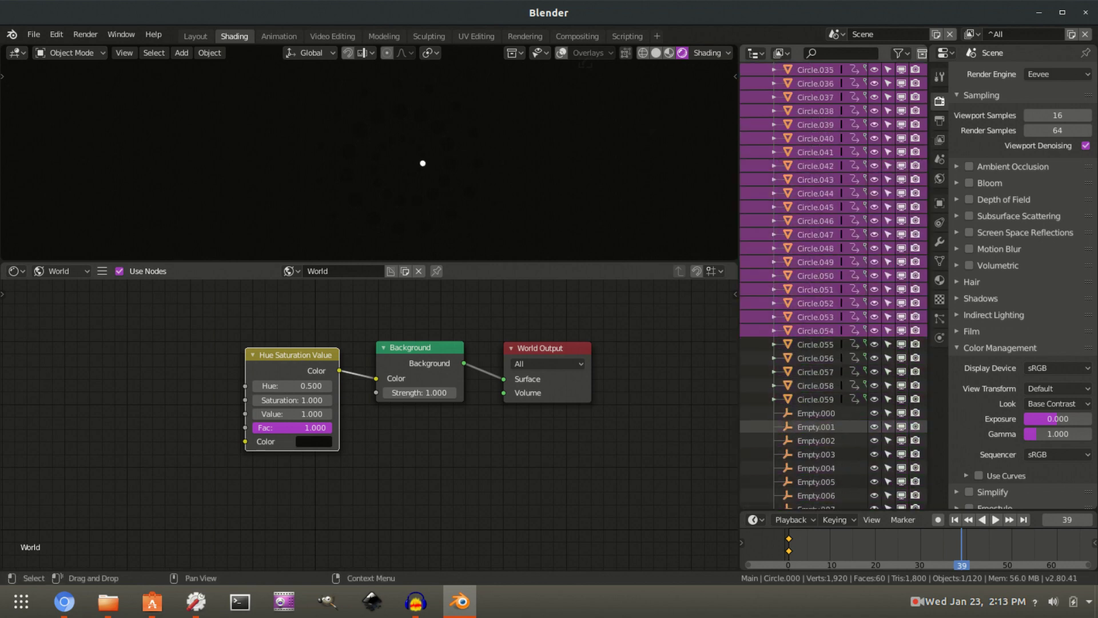
{"action": "scroll", "coordinate": [818, 427], "scroll_direction": "down", "scroll_amount": 4}
{"action": "key", "text": "b"}
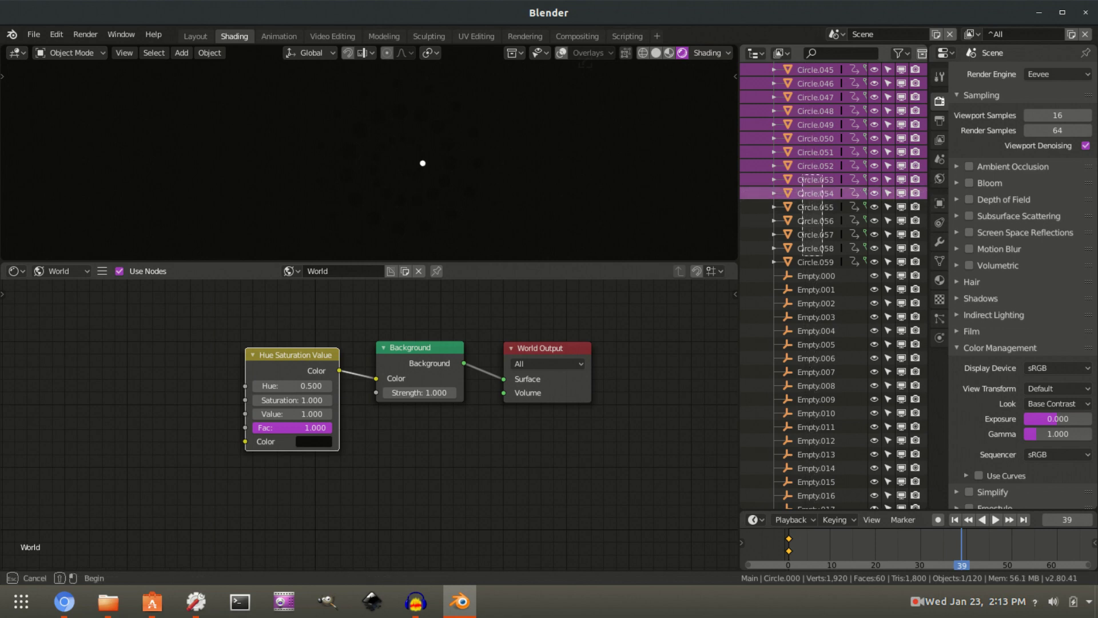
{"action": "left_click_drag", "start_coordinate": [812, 177], "coordinate": [816, 263]}
{"action": "right_click", "coordinate": [806, 263]}
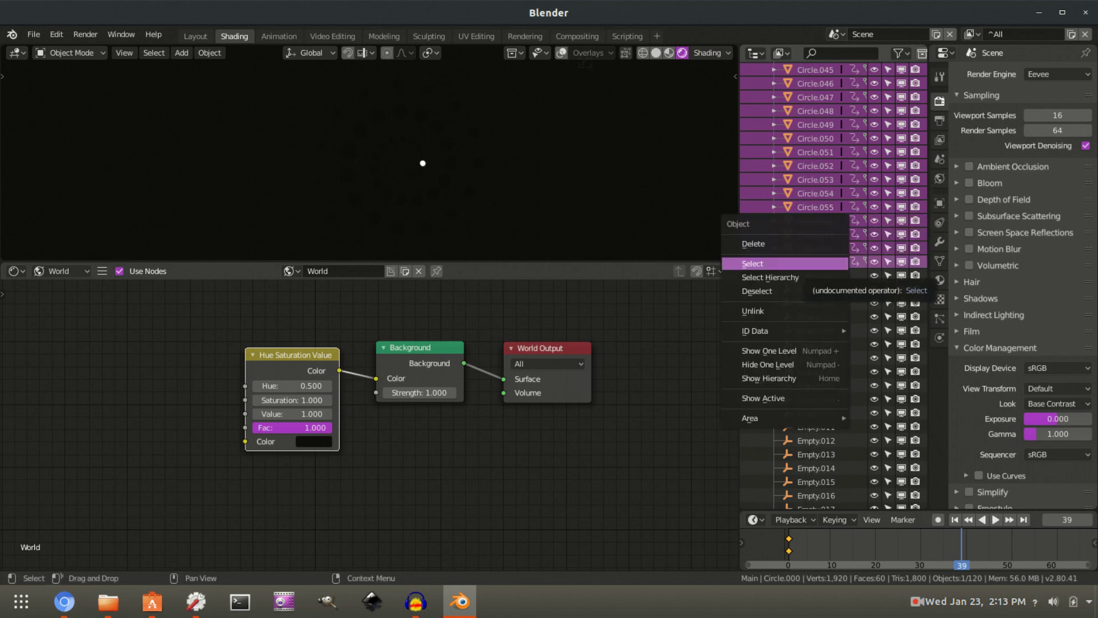
{"action": "left_click", "coordinate": [807, 263]}
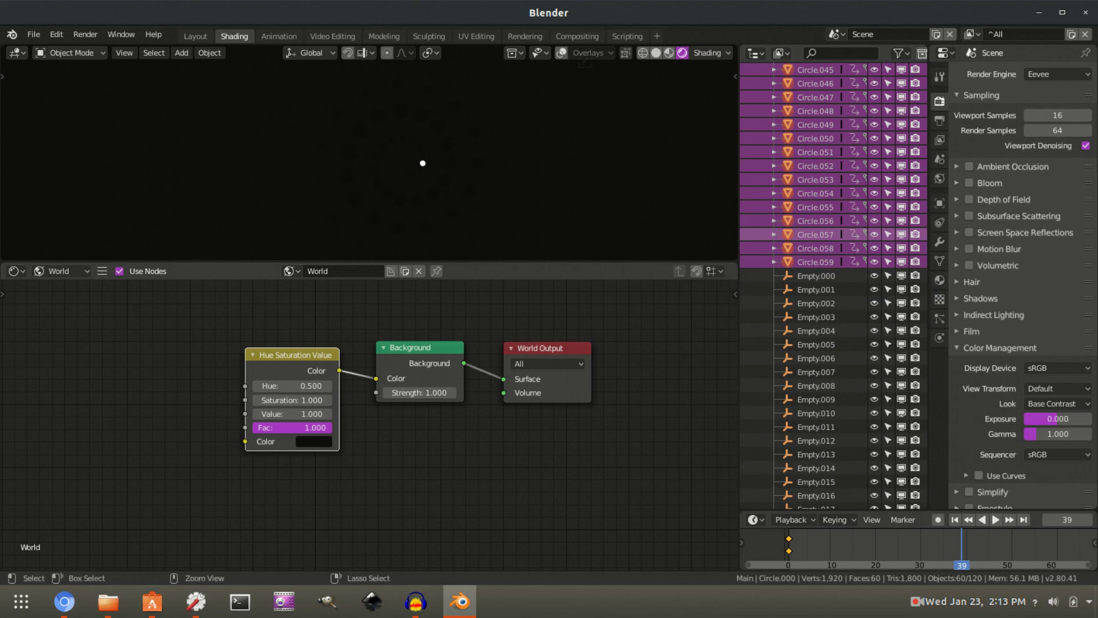
Link the active circle's material to all selected circles and play the rendered animation.
{"action": "key", "text": "ctrl+l"}
{"action": "key", "text": "Return"}
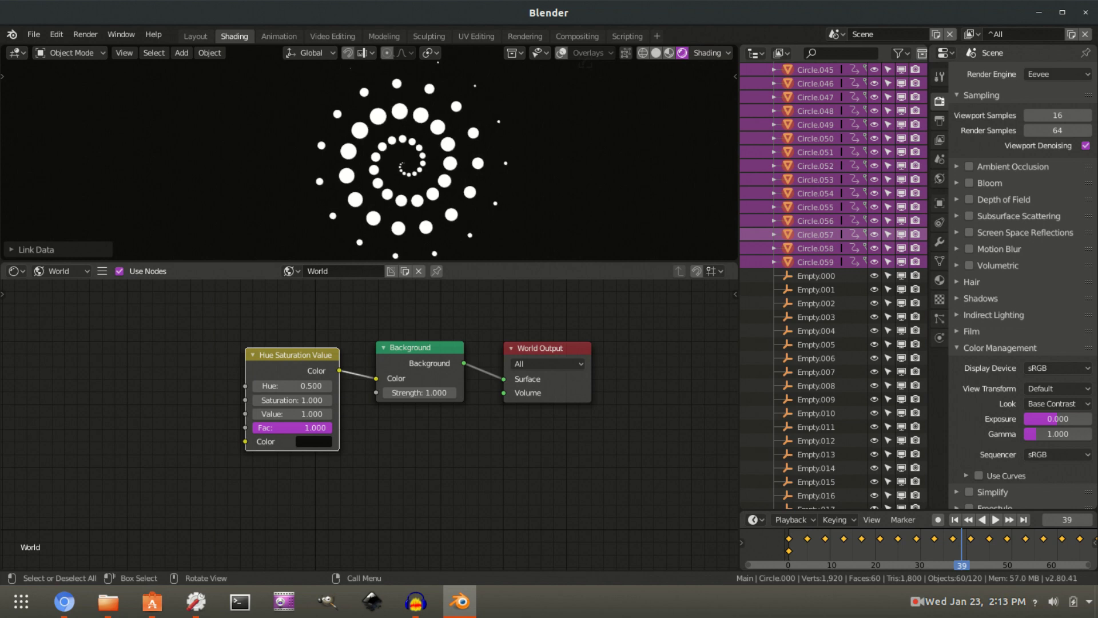
{"action": "key", "text": "space"}
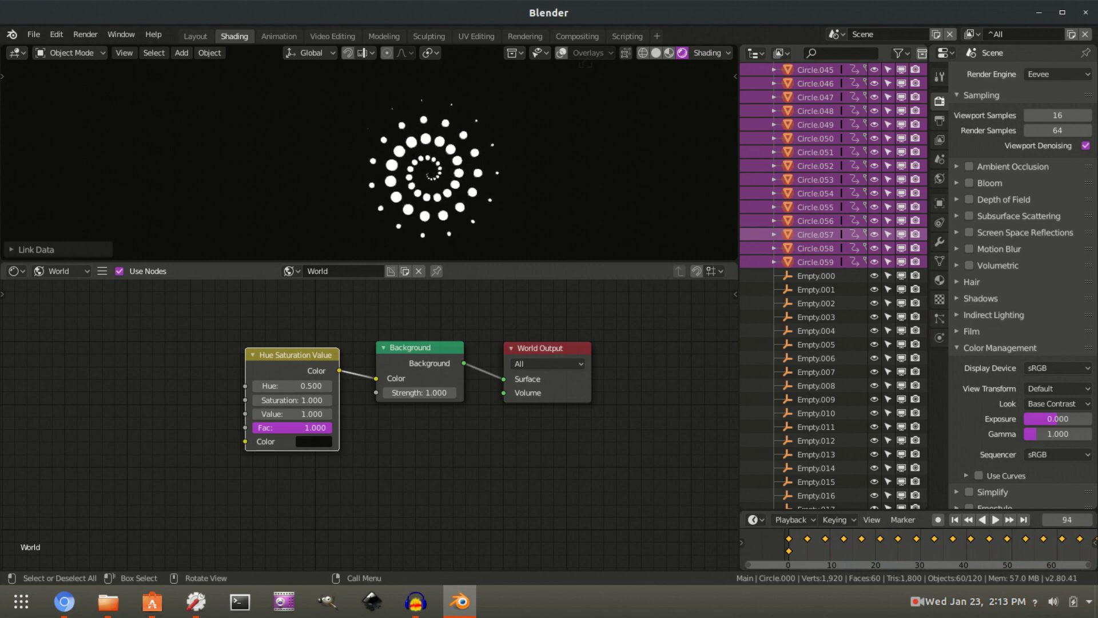
Go to the Animation workspace and view the keyframe interpolation types available for the circles' curves, without applying any.
{"action": "left_click", "coordinate": [279, 36]}
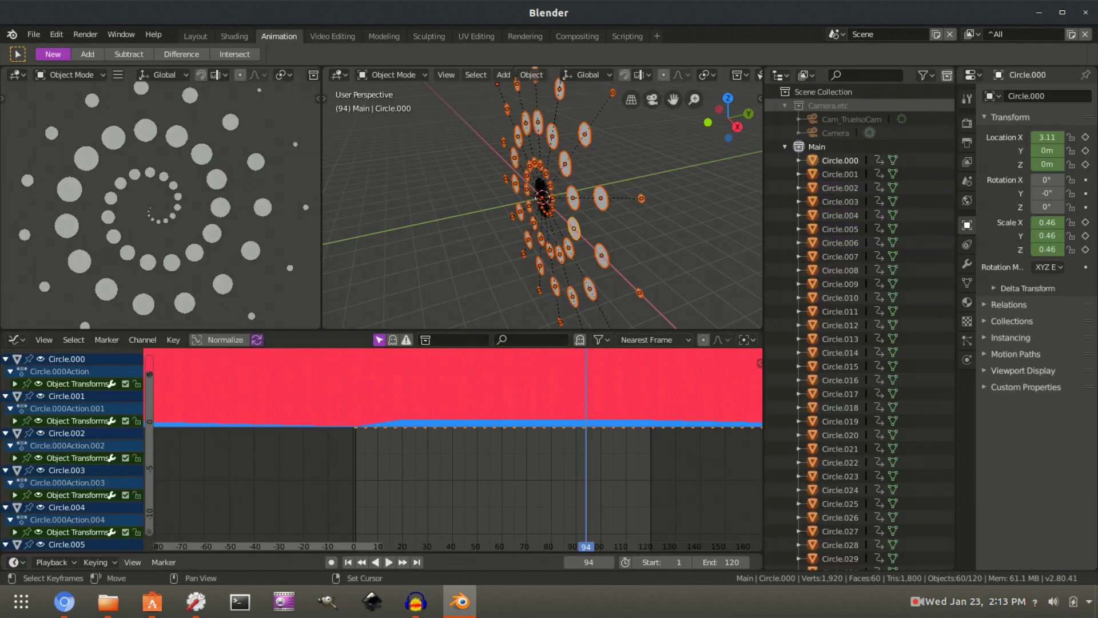
{"action": "key", "text": "t"}
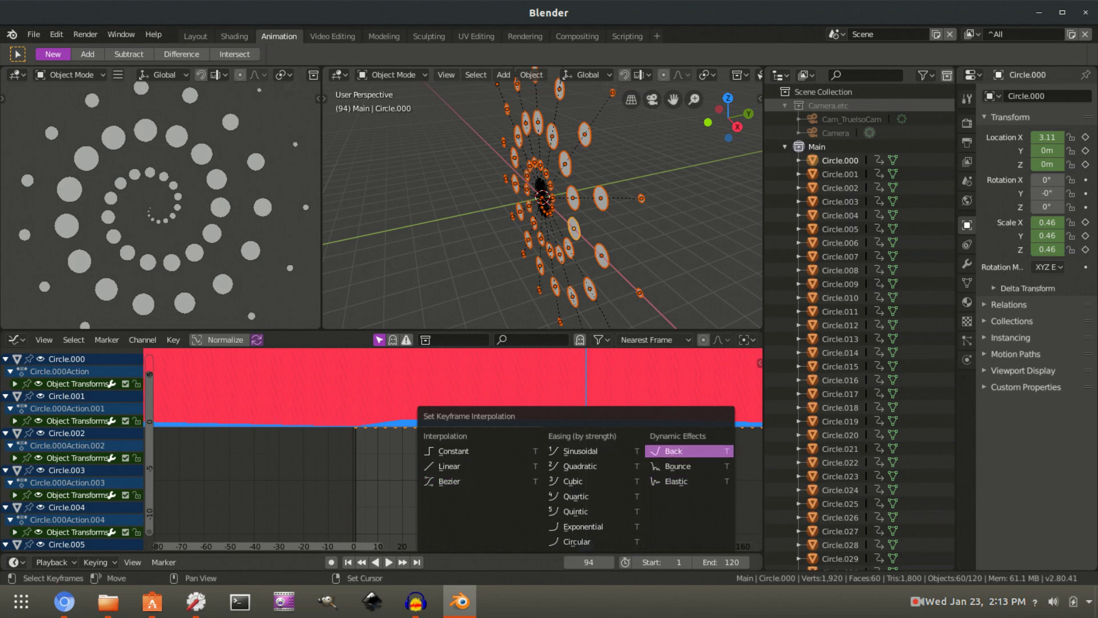
{"action": "key", "text": "Escape"}
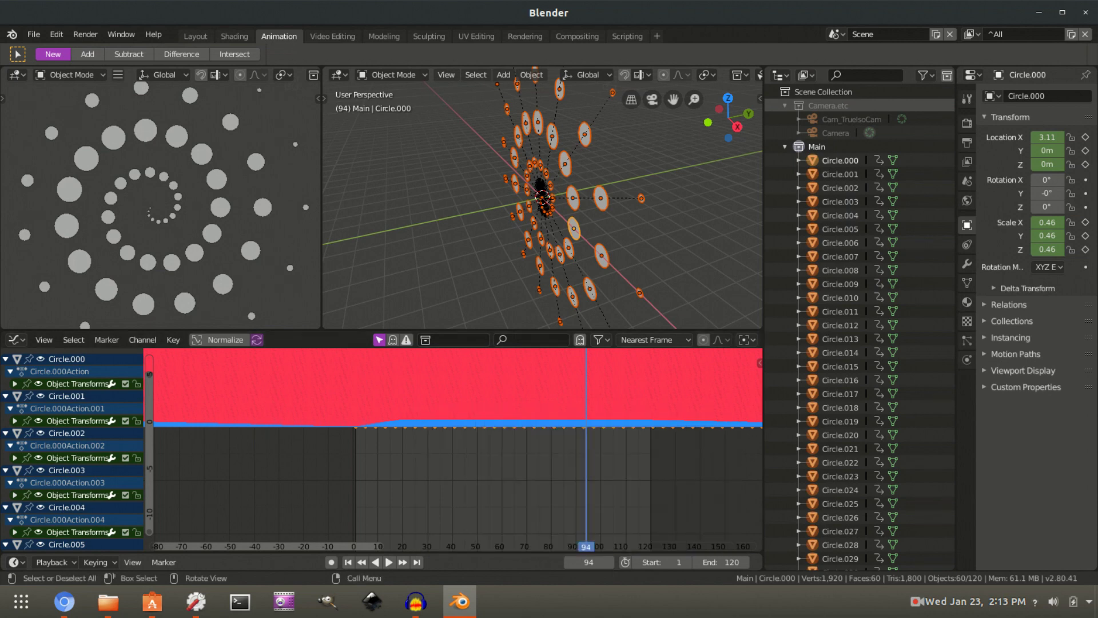
Play the animation briefly and examine the spiral of circles from several angles, ending in a front view.
{"action": "middle_click_drag", "start_coordinate": [269, 219], "coordinate": [291, 219]}
{"action": "mouse_move", "coordinate": [292, 220]}
{"action": "middle_mouse_down"}
{"action": "mouse_move", "coordinate": [212, 219]}
{"action": "mouse_move", "coordinate": [293, 219]}
{"action": "middle_mouse_up"}
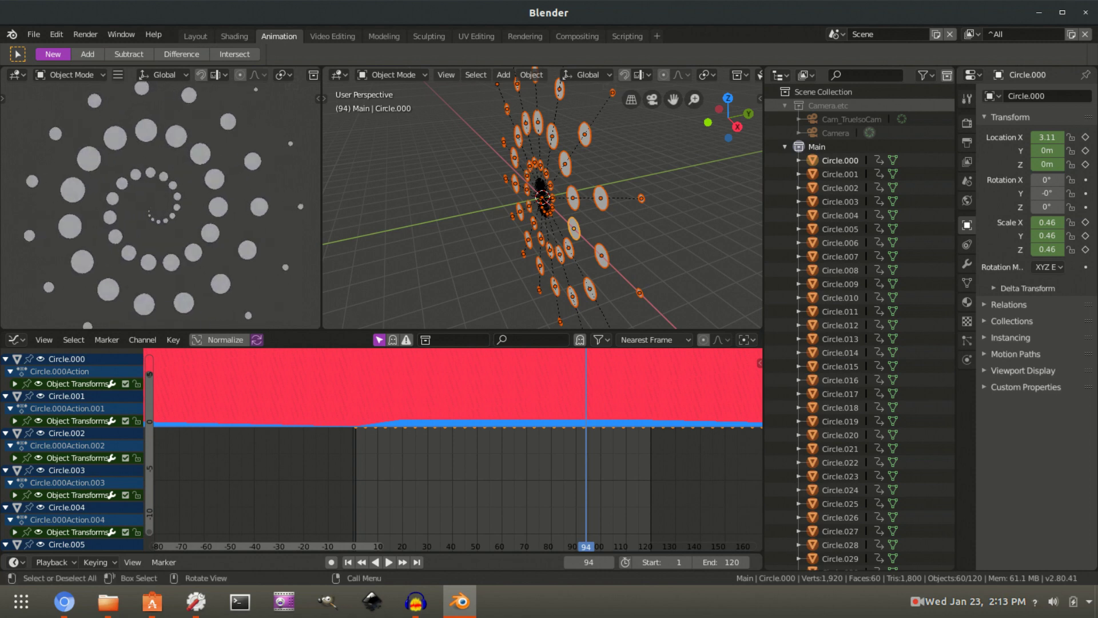
{"action": "key", "text": "space"}
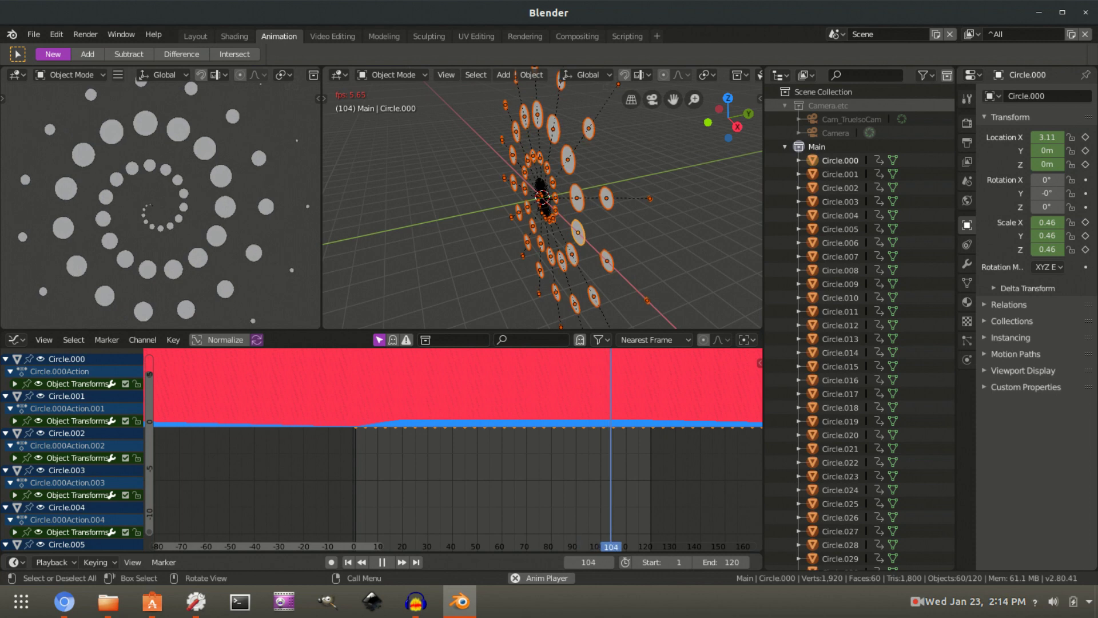
{"action": "key", "text": "space"}
{"action": "middle_click_drag", "start_coordinate": [190, 83], "coordinate": [108, 103]}
{"action": "middle_click_drag", "start_coordinate": [108, 103], "coordinate": [103, 130]}
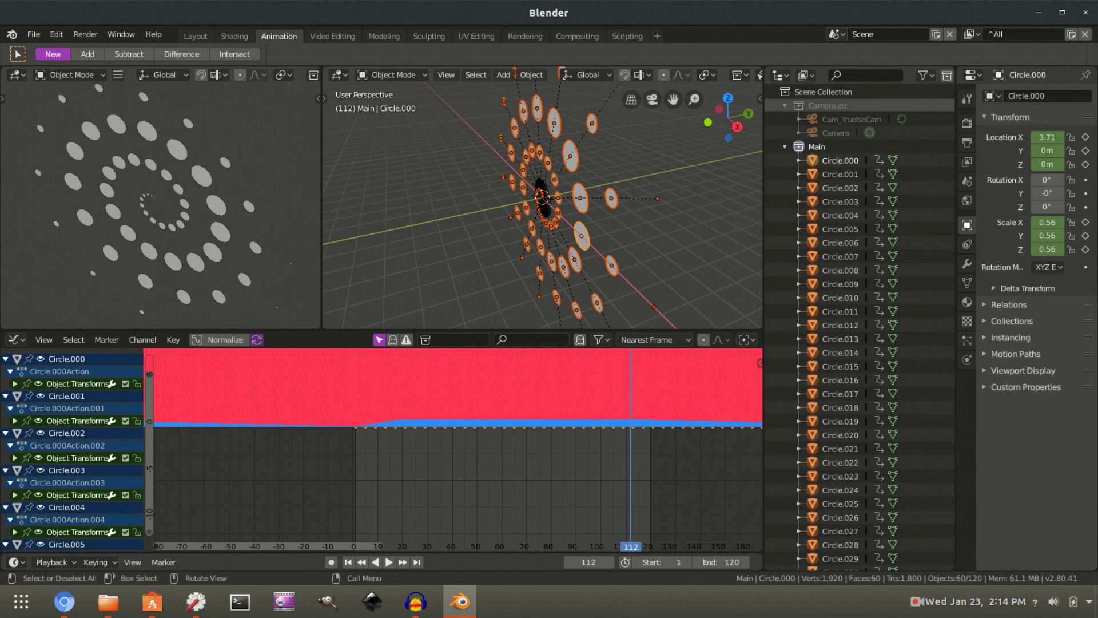
{"action": "middle_click_drag", "start_coordinate": [103, 286], "coordinate": [149, 304]}
{"action": "middle_click_drag", "start_coordinate": [149, 229], "coordinate": [125, 223]}
{"action": "middle_click_drag", "start_coordinate": [138, 229], "coordinate": [139, 76]}
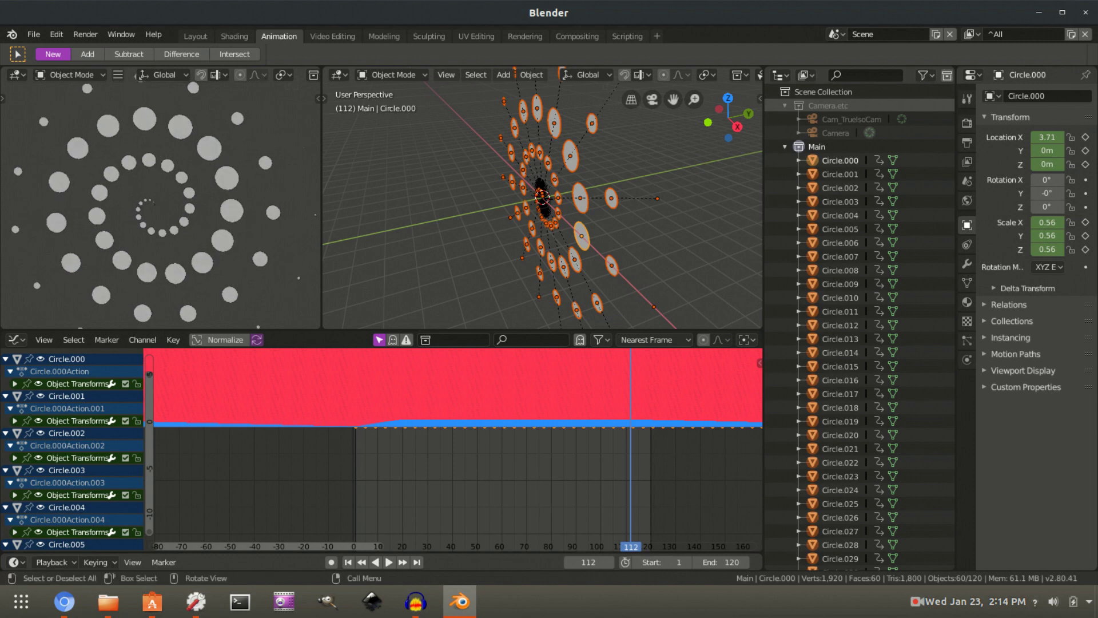